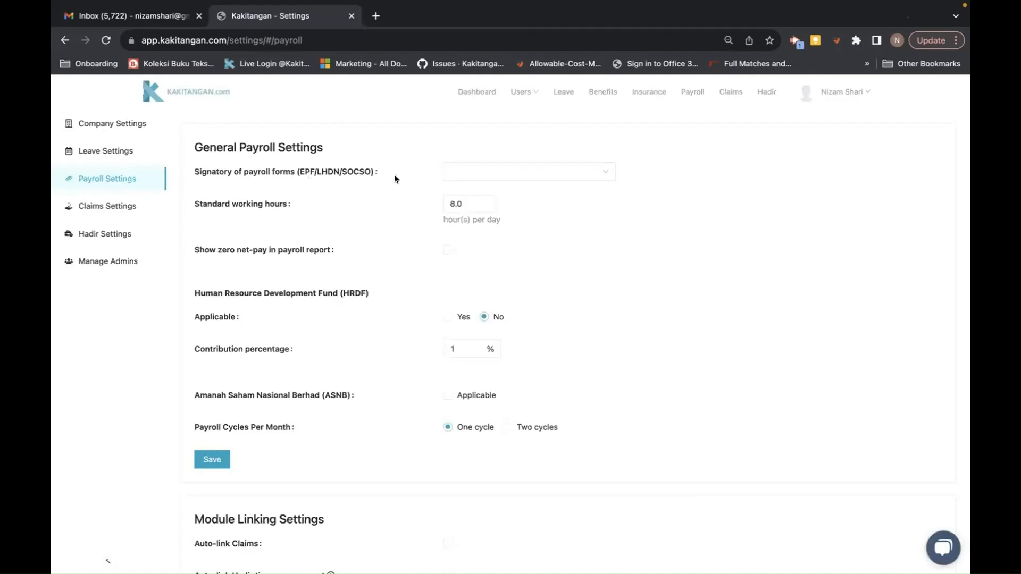
Select Batman as the signatory of the EPF/LHDN/SOCSO payroll forms
{"action": "left_click", "coordinate": [446, 174]}
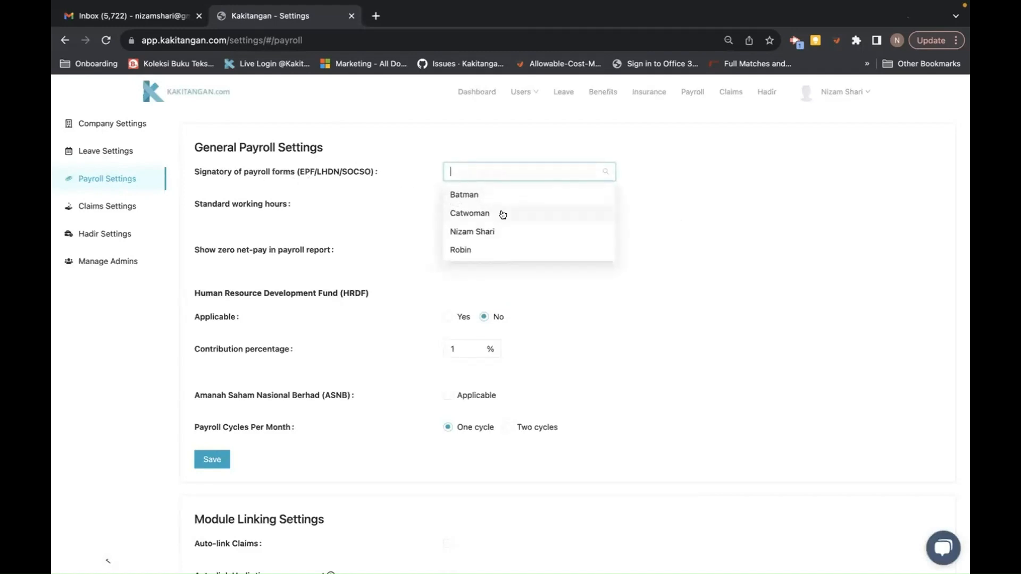
{"action": "left_click", "coordinate": [518, 195]}
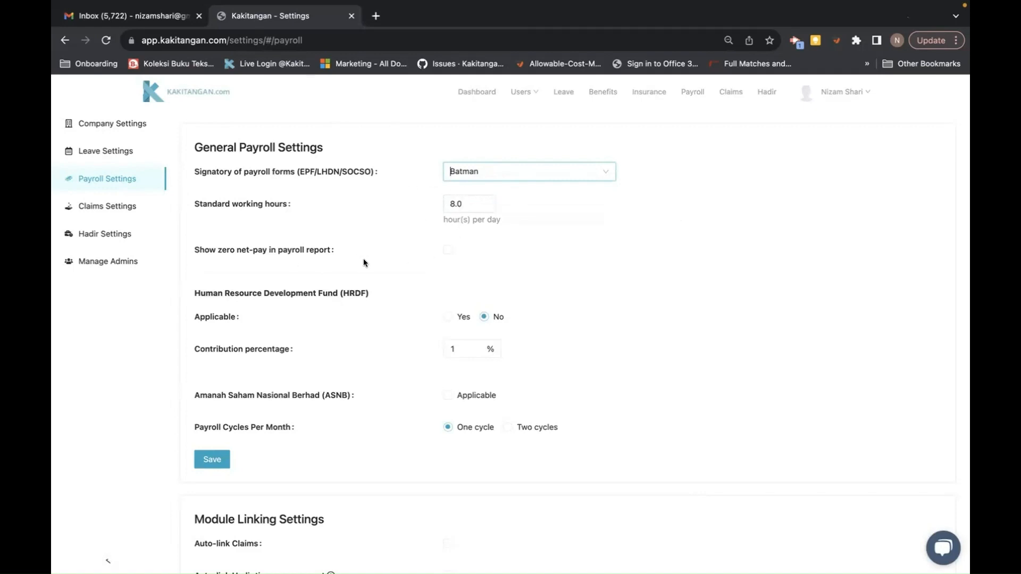
Make HRDF applicable with a contribution percentage of 0.5% and save the general payroll settings
{"action": "scroll", "coordinate": [365, 262], "scroll_direction": "down", "scroll_amount": 3}
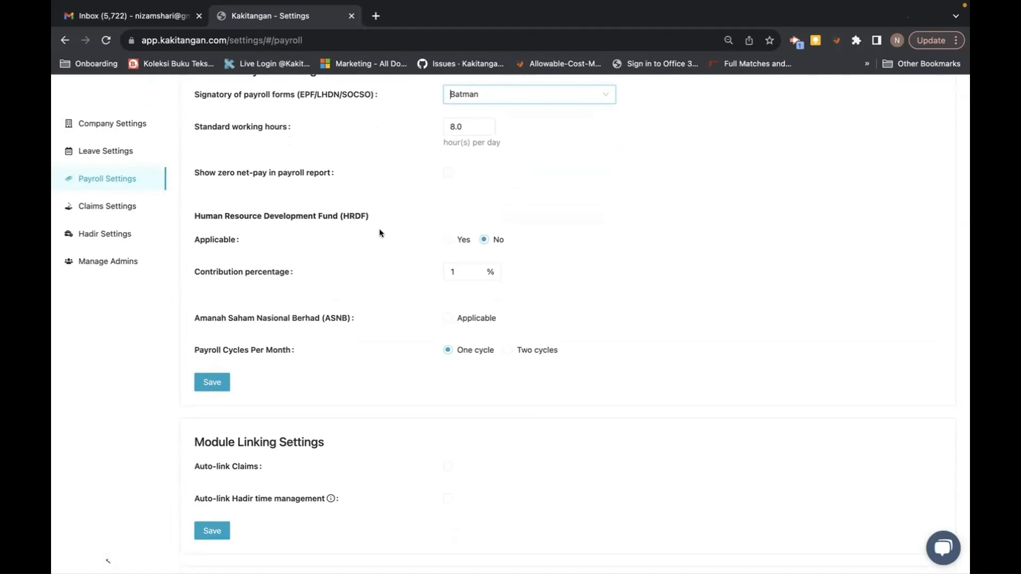
{"action": "left_click", "coordinate": [446, 241]}
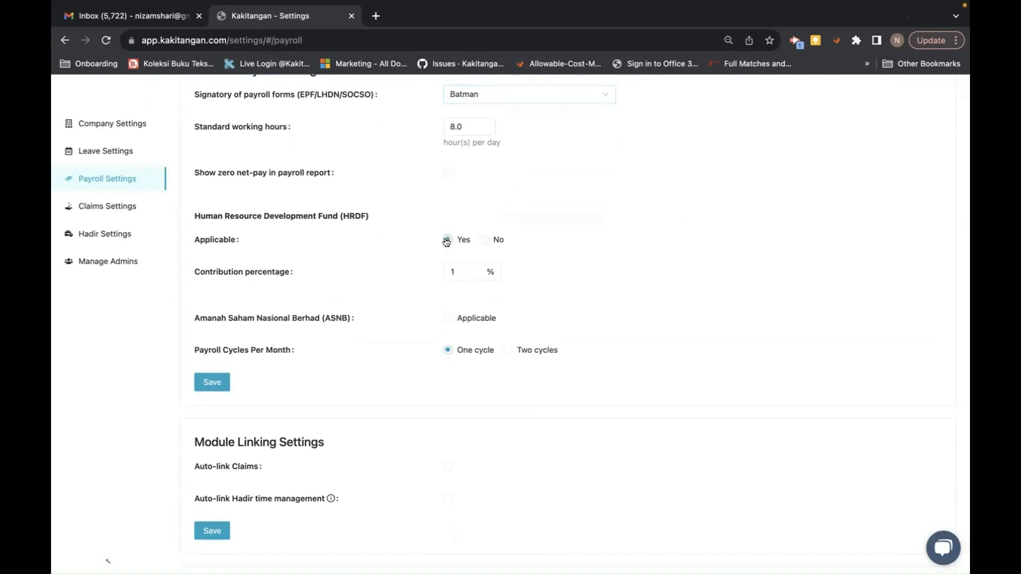
{"action": "left_click", "coordinate": [480, 275]}
{"action": "left_click", "coordinate": [480, 275]}
{"action": "left_click", "coordinate": [480, 275]}
{"action": "left_click", "coordinate": [481, 275]}
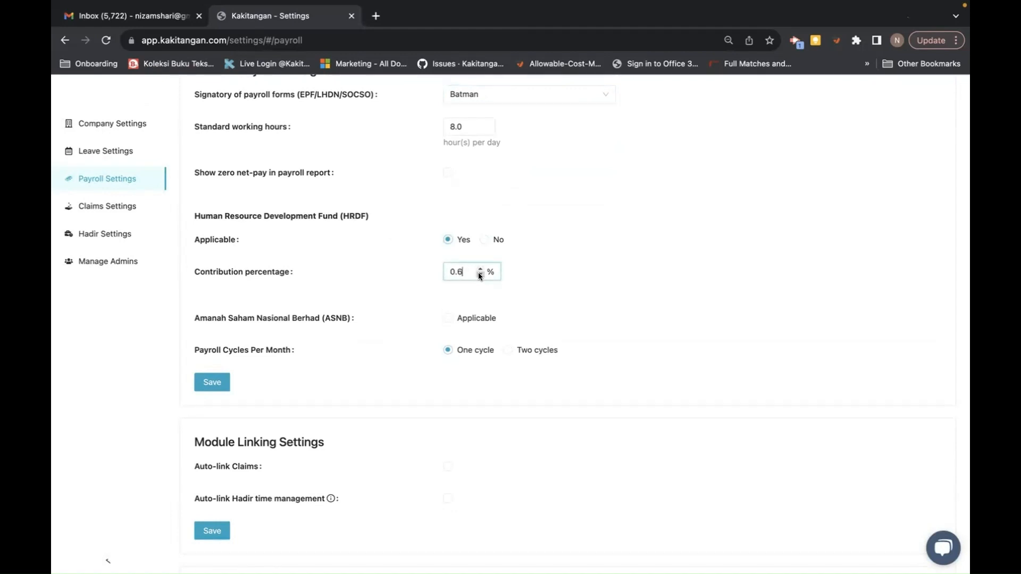
{"action": "left_click", "coordinate": [479, 269]}
{"action": "scroll", "coordinate": [379, 298], "scroll_direction": "down", "scroll_amount": 3}
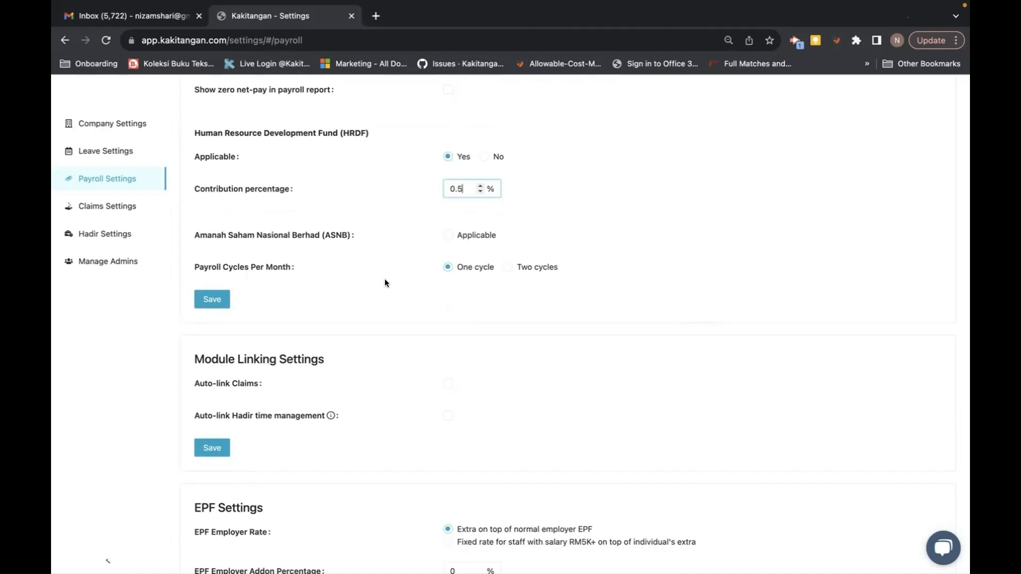
{"action": "left_click", "coordinate": [210, 300]}
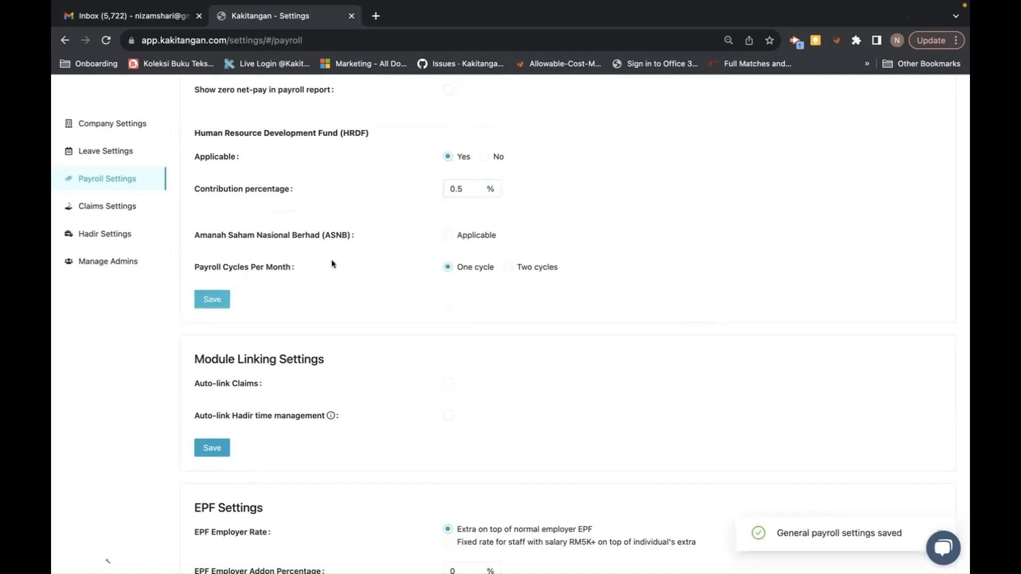
Set the EPF employer rate to the fixed rate for staff with salary RM5K+ and the employer addon percentage to 13%
{"action": "scroll", "coordinate": [333, 260], "scroll_direction": "down", "scroll_amount": 2}
{"action": "scroll", "coordinate": [334, 261], "scroll_direction": "down", "scroll_amount": 2}
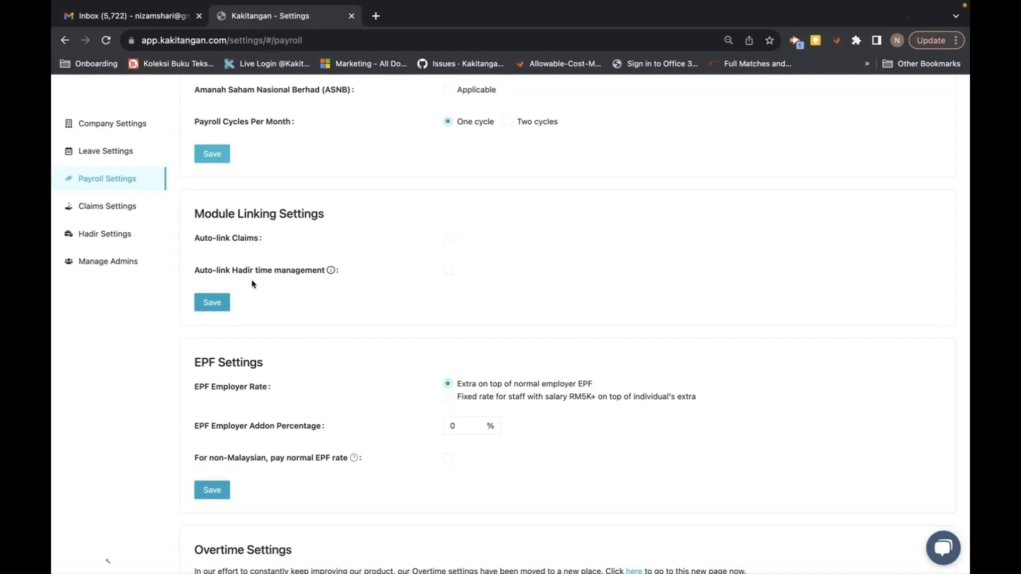
{"action": "scroll", "coordinate": [447, 271], "scroll_direction": "down", "scroll_amount": 4}
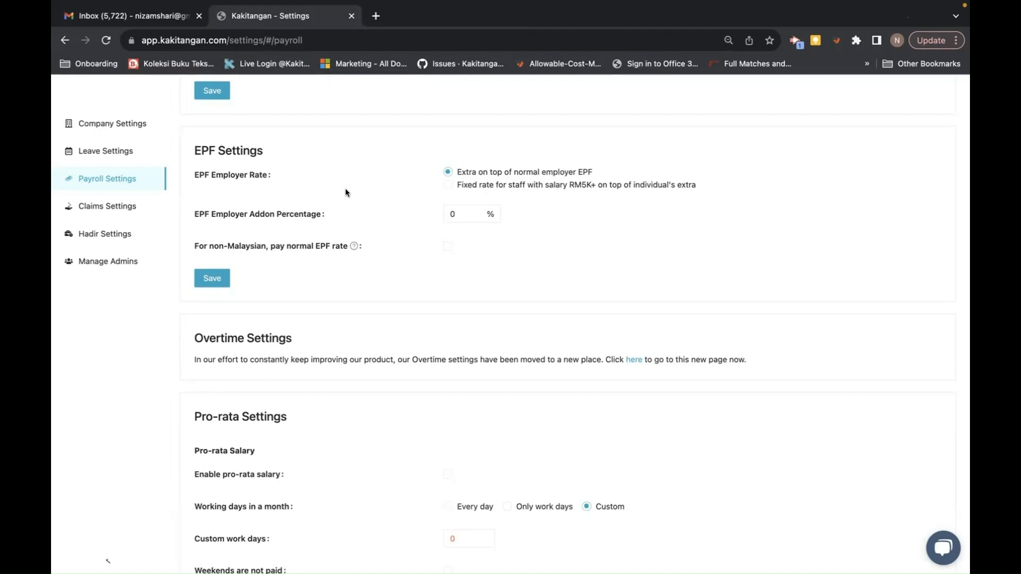
{"action": "left_click", "coordinate": [477, 186]}
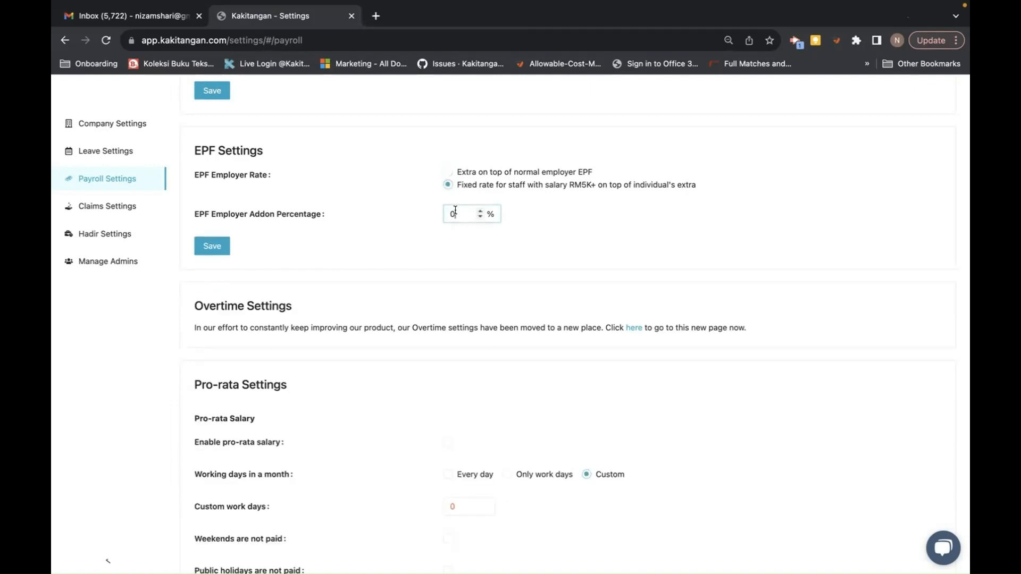
{"action": "key", "text": "BackSpace"}
{"action": "type", "text": "13"}
{"action": "left_click", "coordinate": [447, 186]}
Switch the EPF employer rate back to extra on top of normal employer EPF
{"action": "scroll", "coordinate": [362, 190], "scroll_direction": "up", "scroll_amount": 10}
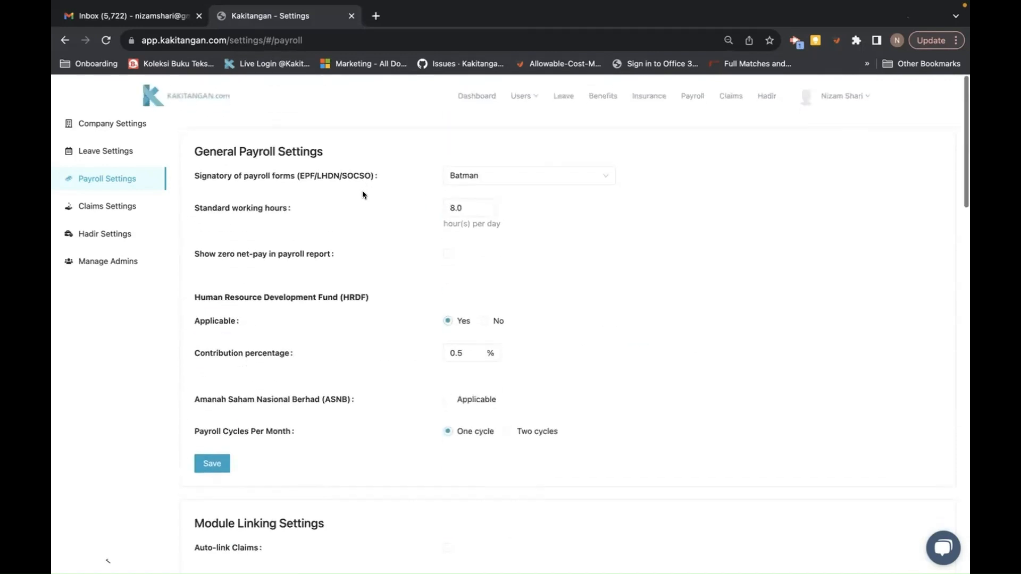
{"action": "left_click", "coordinate": [508, 96]}
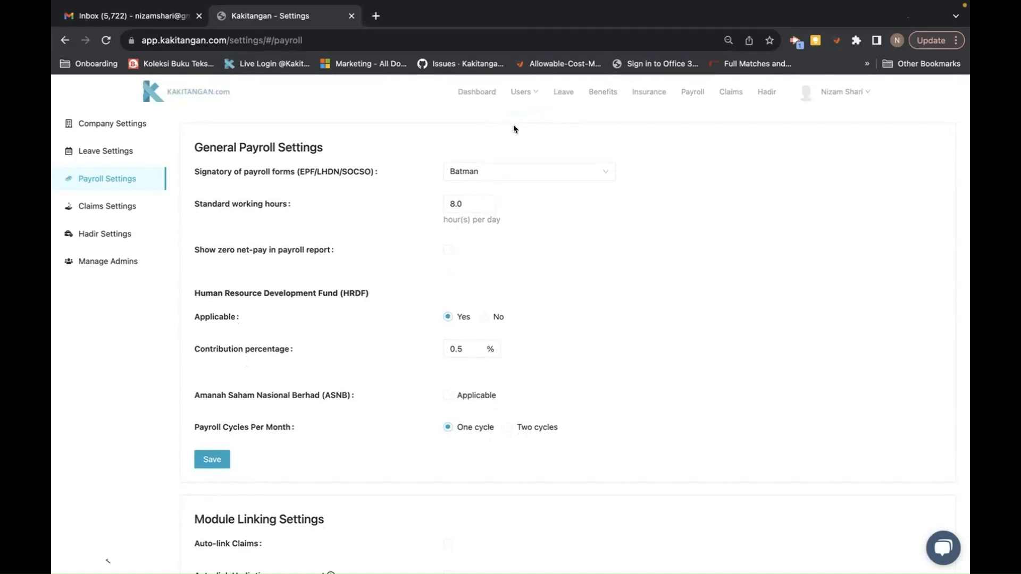
{"action": "scroll", "coordinate": [484, 248], "scroll_direction": "down", "scroll_amount": 5}
{"action": "scroll", "coordinate": [483, 251], "scroll_direction": "down", "scroll_amount": 2}
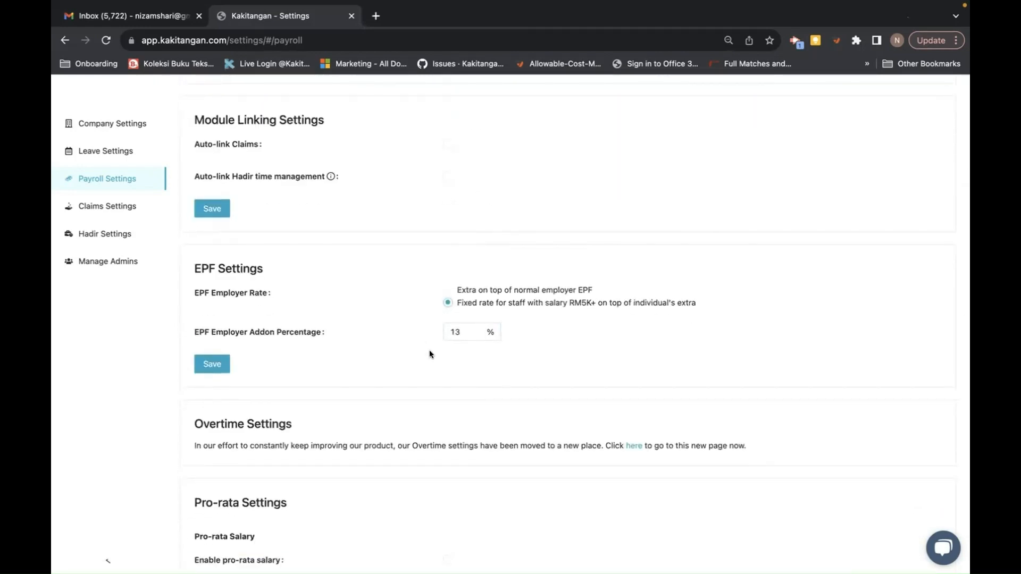
{"action": "left_click", "coordinate": [448, 291]}
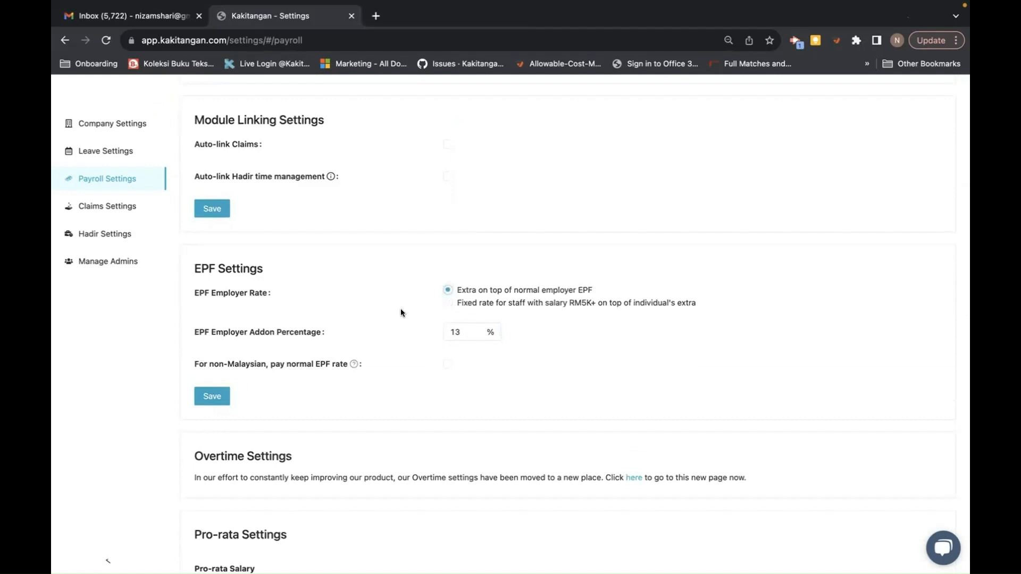
Open the profile of the employee with the Sidekick position and show the compensation details
{"action": "scroll", "coordinate": [401, 312], "scroll_direction": "up", "scroll_amount": 8}
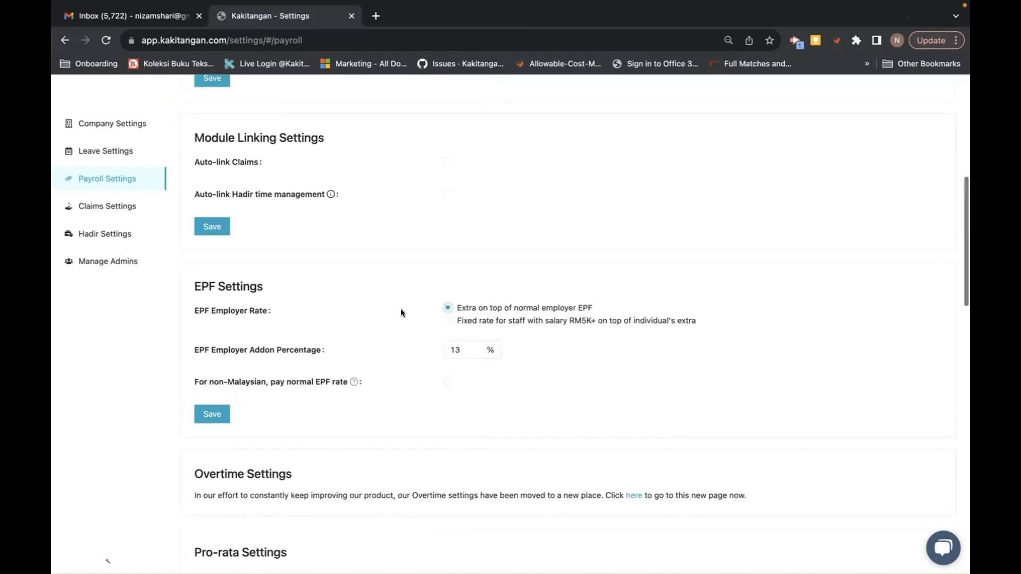
{"action": "scroll", "coordinate": [401, 311], "scroll_direction": "down", "scroll_amount": 9}
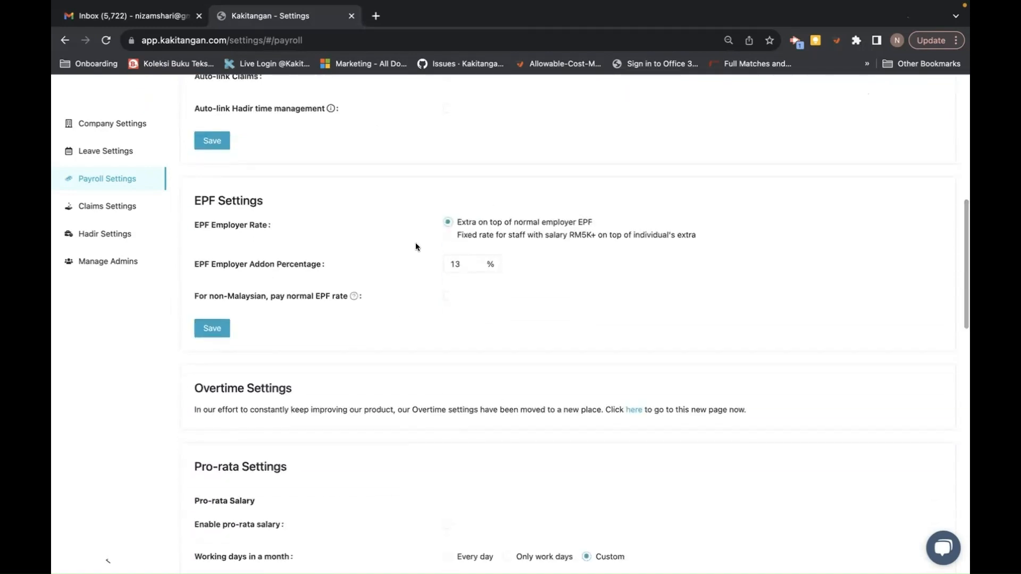
{"action": "scroll", "coordinate": [410, 274], "scroll_direction": "up", "scroll_amount": 6}
{"action": "scroll", "coordinate": [410, 275], "scroll_direction": "up", "scroll_amount": 3}
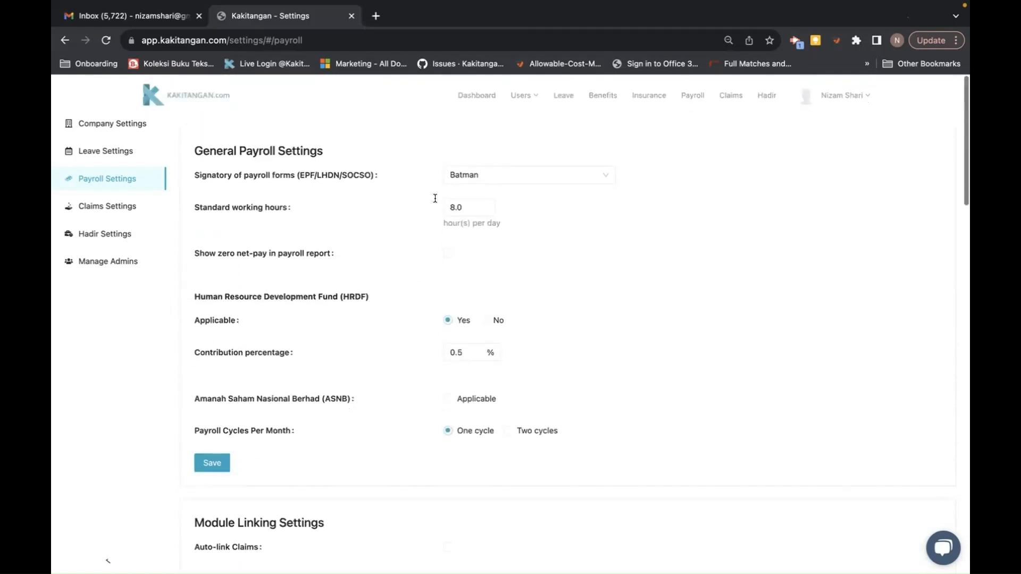
{"action": "left_click", "coordinate": [518, 93]}
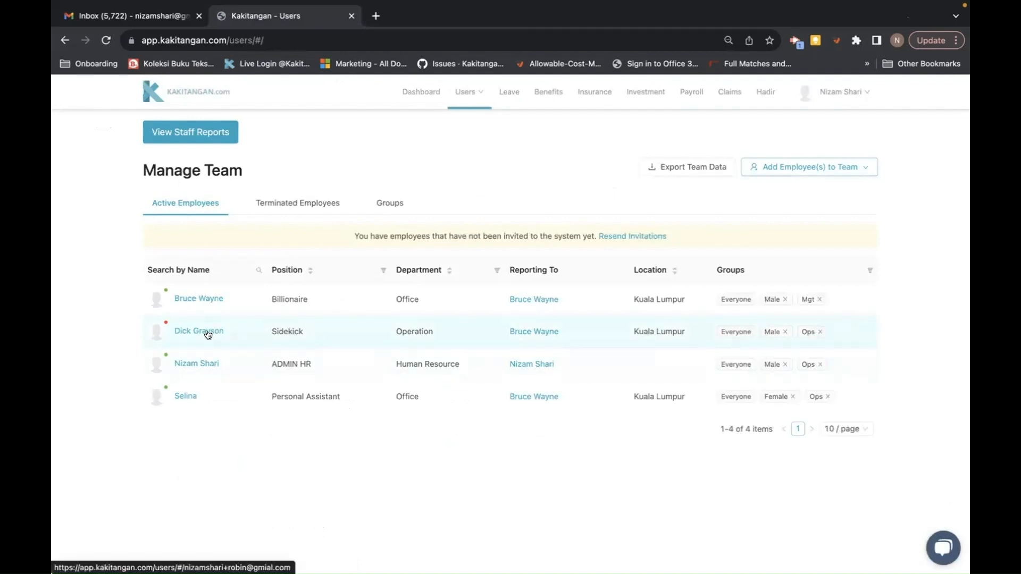
{"action": "left_click", "coordinate": [205, 331]}
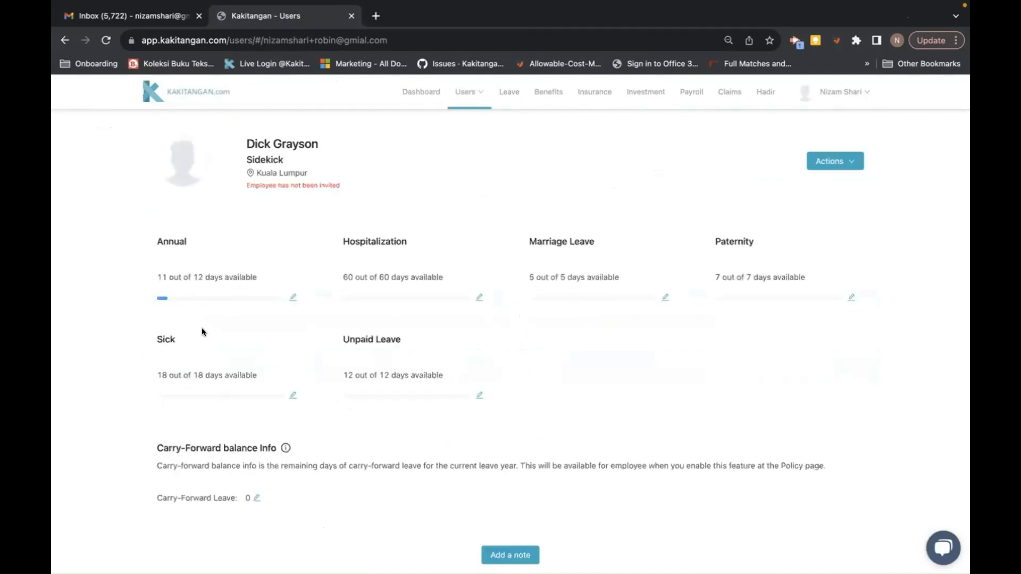
{"action": "scroll", "coordinate": [202, 332], "scroll_direction": "down", "scroll_amount": 3}
{"action": "scroll", "coordinate": [202, 328], "scroll_direction": "down", "scroll_amount": 5}
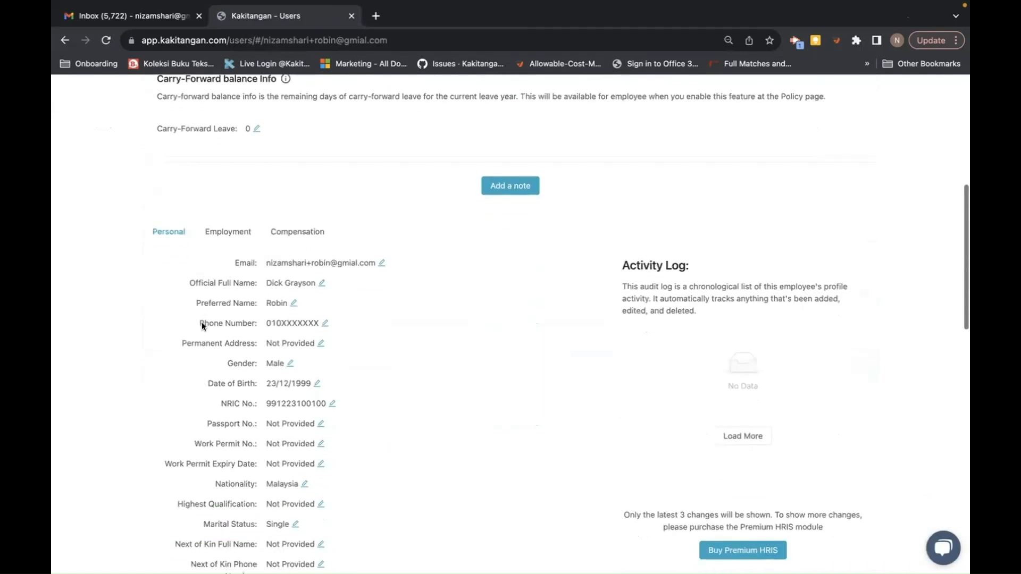
{"action": "left_click", "coordinate": [301, 184]}
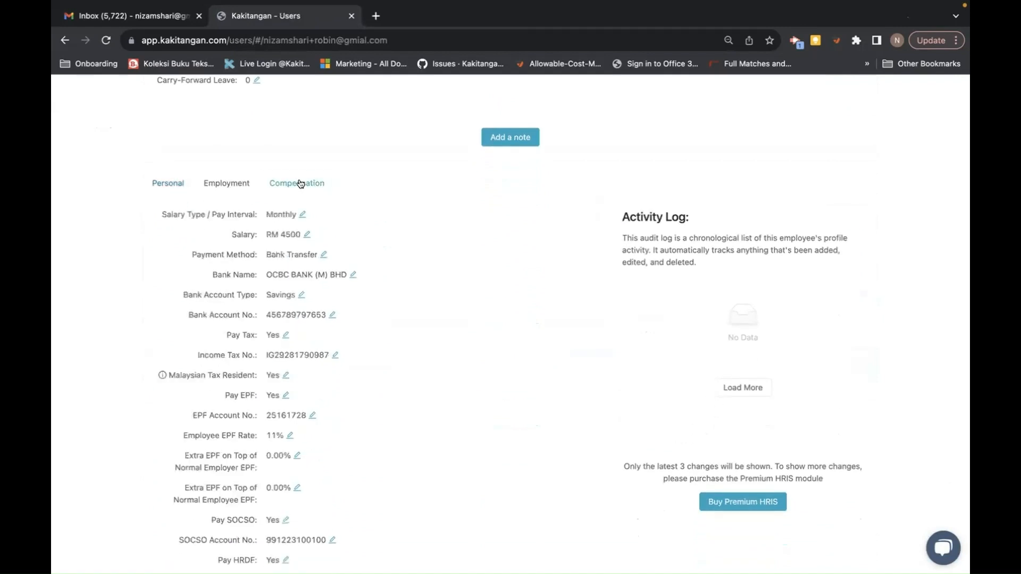
{"action": "scroll", "coordinate": [318, 356], "scroll_direction": "down", "scroll_amount": 3}
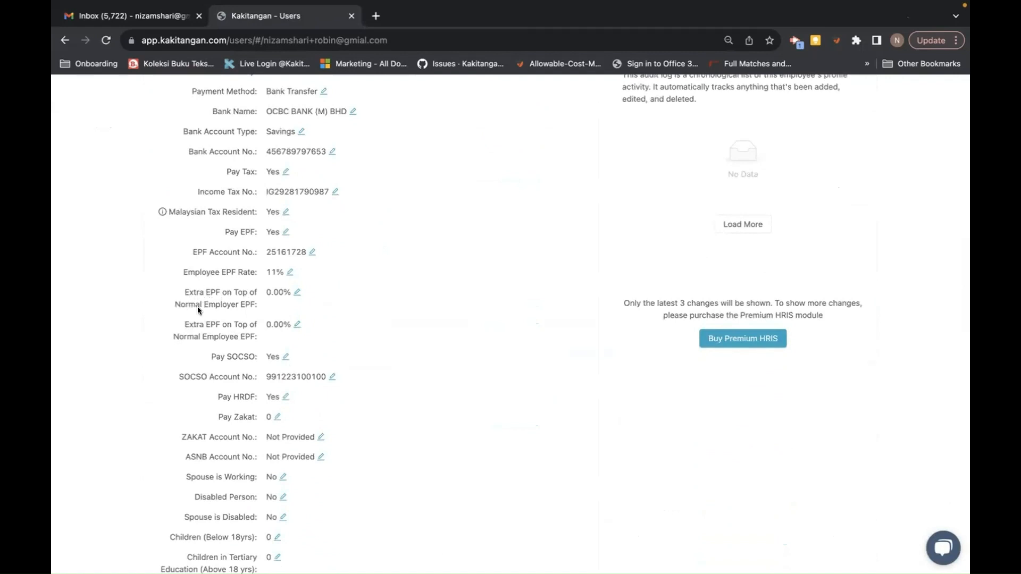
Set this employee's extra EPF on top of normal employer EPF to 2% and save it
{"action": "left_click", "coordinate": [296, 293]}
{"action": "scroll", "coordinate": [294, 291], "scroll_direction": "up", "scroll_amount": 2}
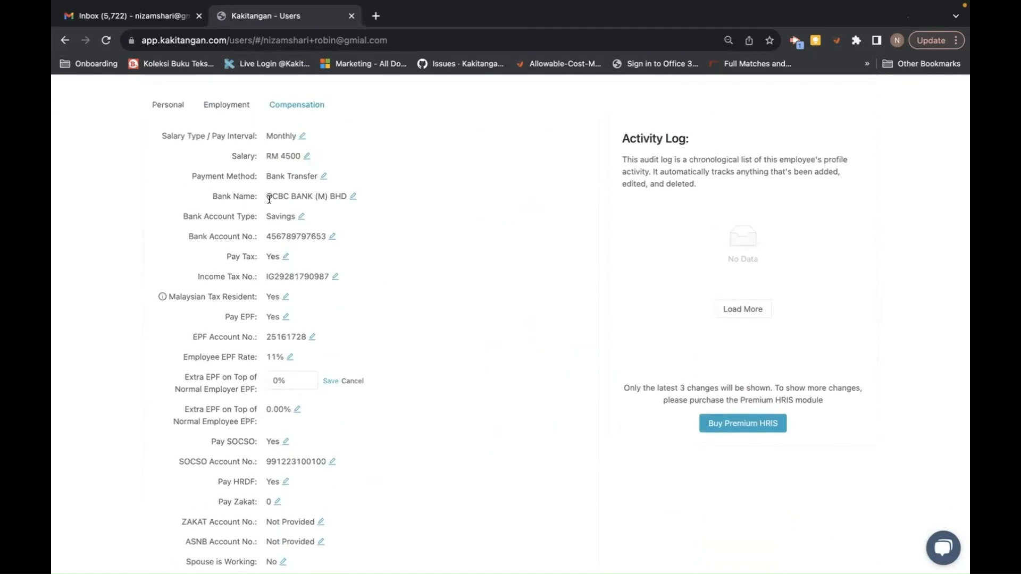
{"action": "scroll", "coordinate": [263, 209], "scroll_direction": "down", "scroll_amount": 3}
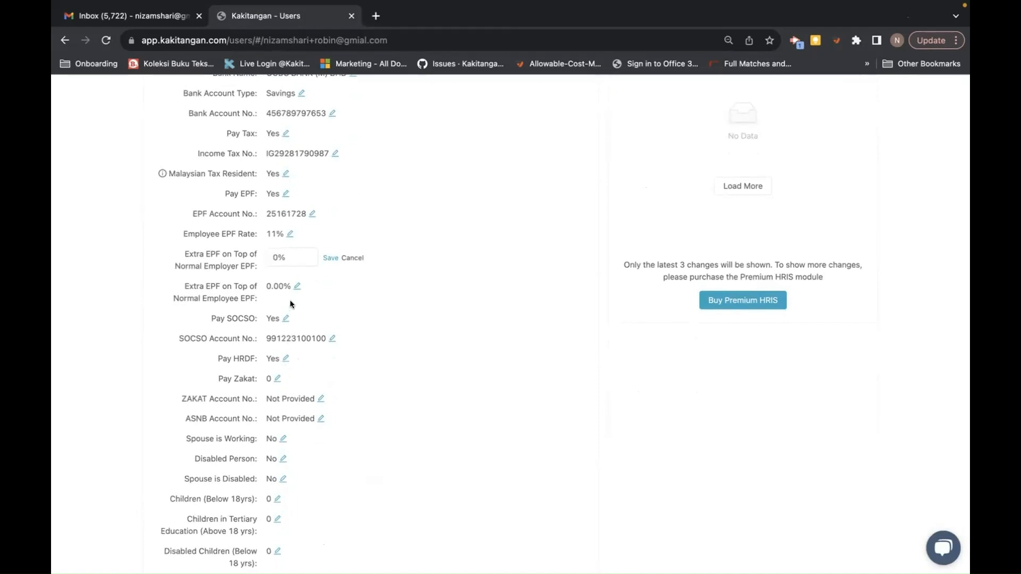
{"action": "left_click", "coordinate": [278, 256]}
{"action": "key", "text": "BackSpace"}
{"action": "type", "text": "2"}
{"action": "left_click", "coordinate": [330, 258]}
Return to the payroll settings by way of the dashboard
{"action": "scroll", "coordinate": [329, 259], "scroll_direction": "up", "scroll_amount": 3}
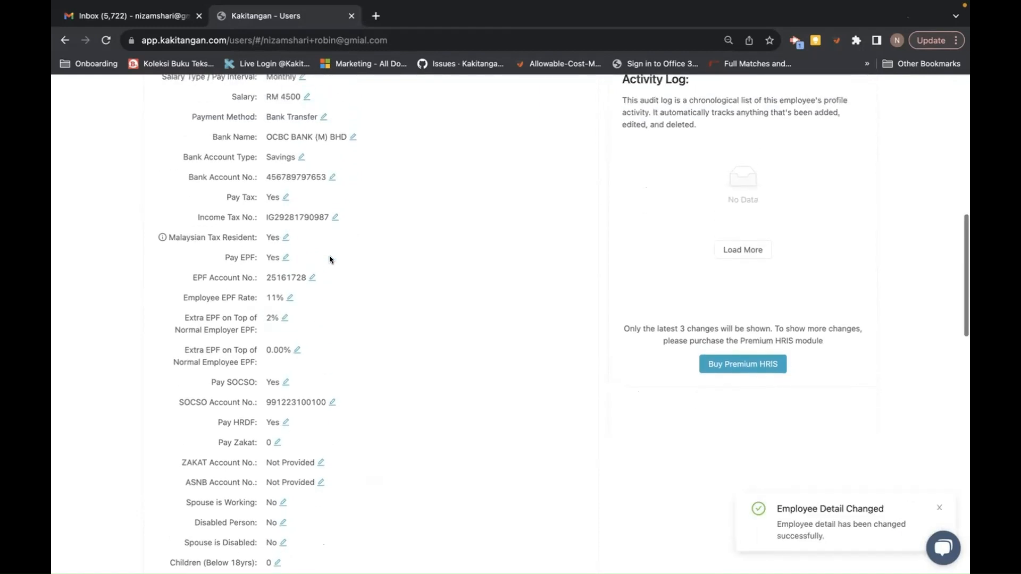
{"action": "scroll", "coordinate": [330, 257], "scroll_direction": "up", "scroll_amount": 10}
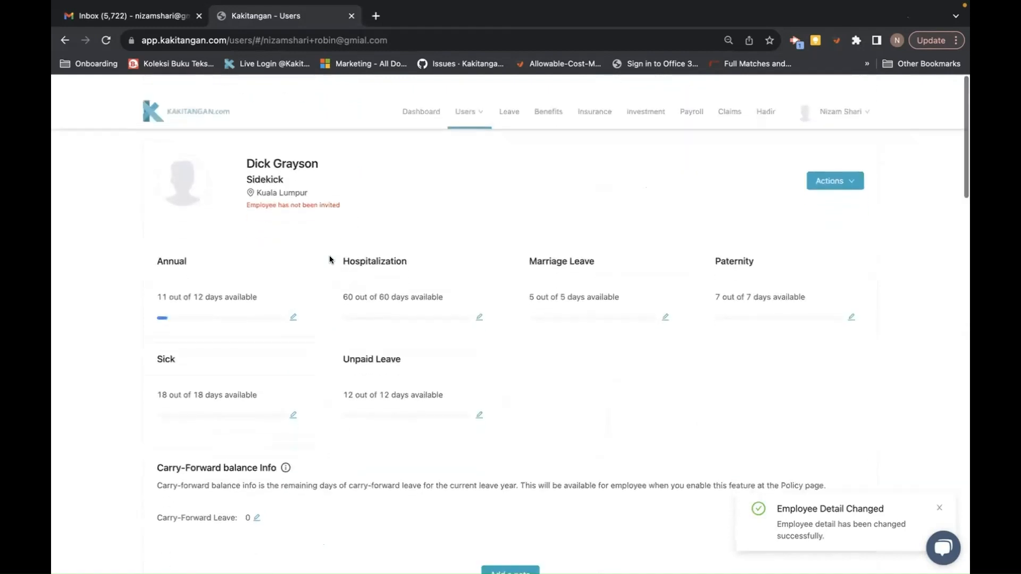
{"action": "left_click", "coordinate": [431, 101]}
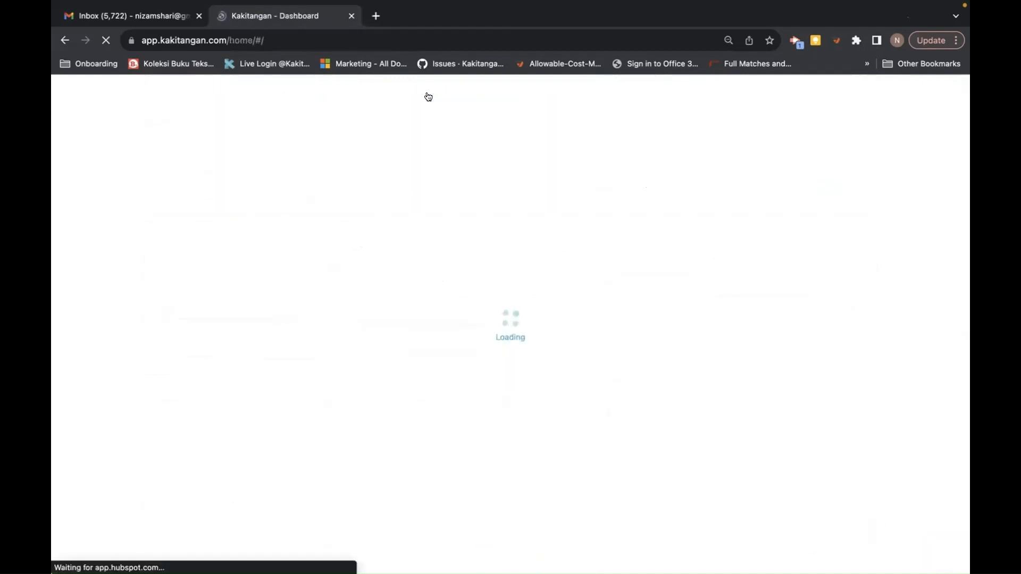
{"action": "left_click", "coordinate": [800, 225]}
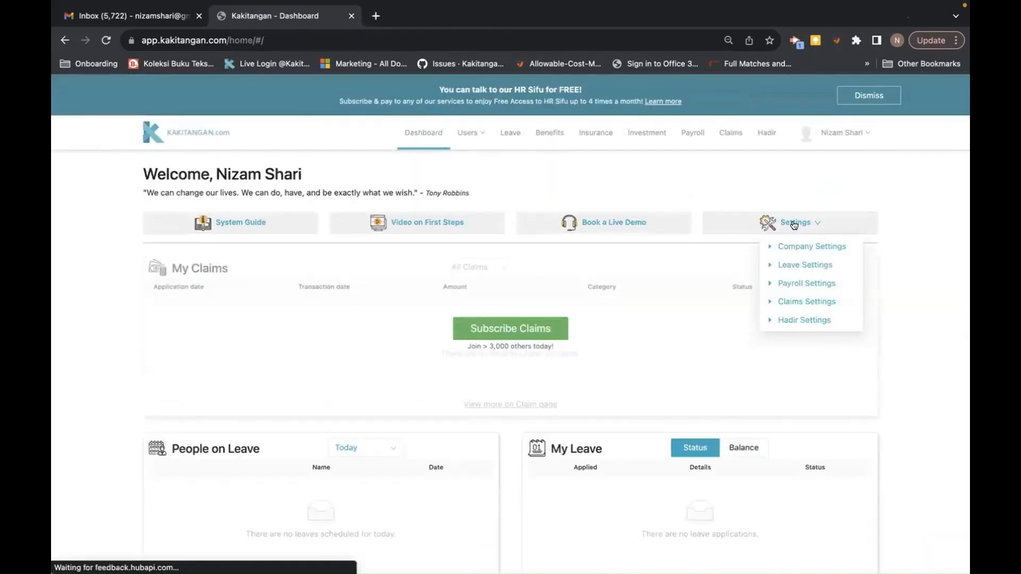
{"action": "left_click", "coordinate": [802, 283]}
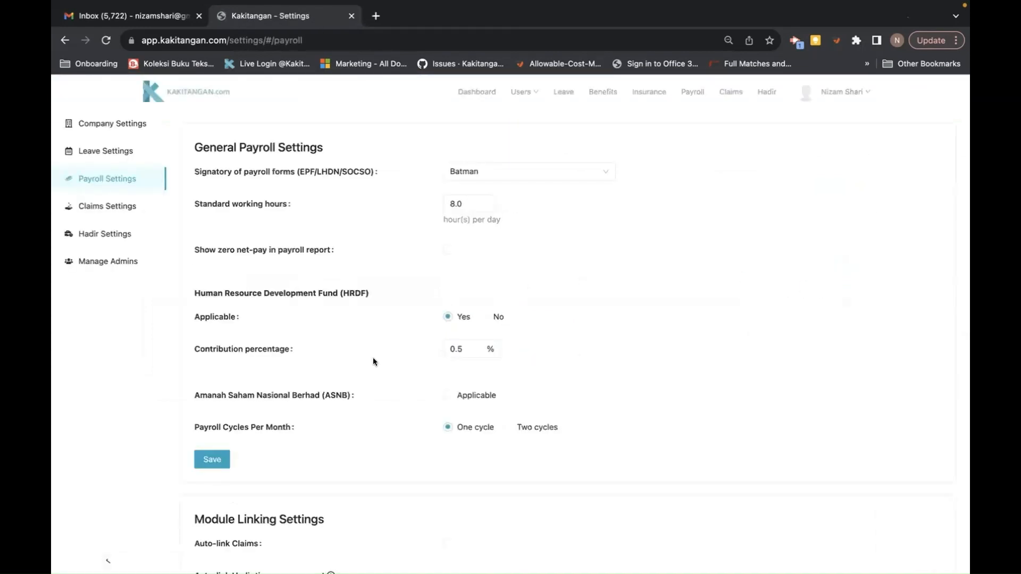
Follow the link in the overtime settings section to the payment addition/deduction page
{"action": "scroll", "coordinate": [374, 362], "scroll_direction": "down", "scroll_amount": 3}
{"action": "scroll", "coordinate": [374, 362], "scroll_direction": "down", "scroll_amount": 10}
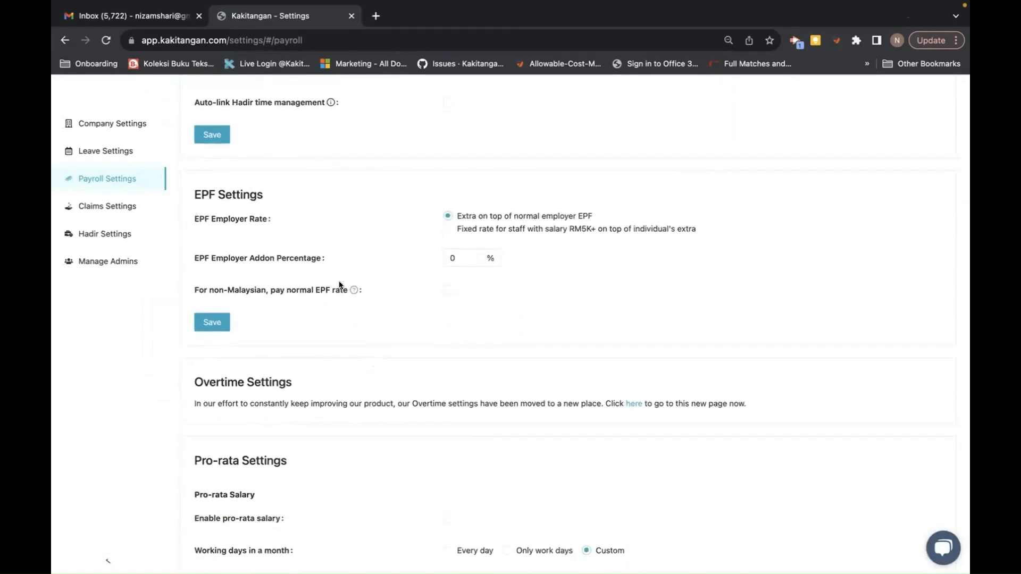
{"action": "scroll", "coordinate": [343, 294], "scroll_direction": "down", "scroll_amount": 5}
{"action": "scroll", "coordinate": [343, 295], "scroll_direction": "down", "scroll_amount": 1}
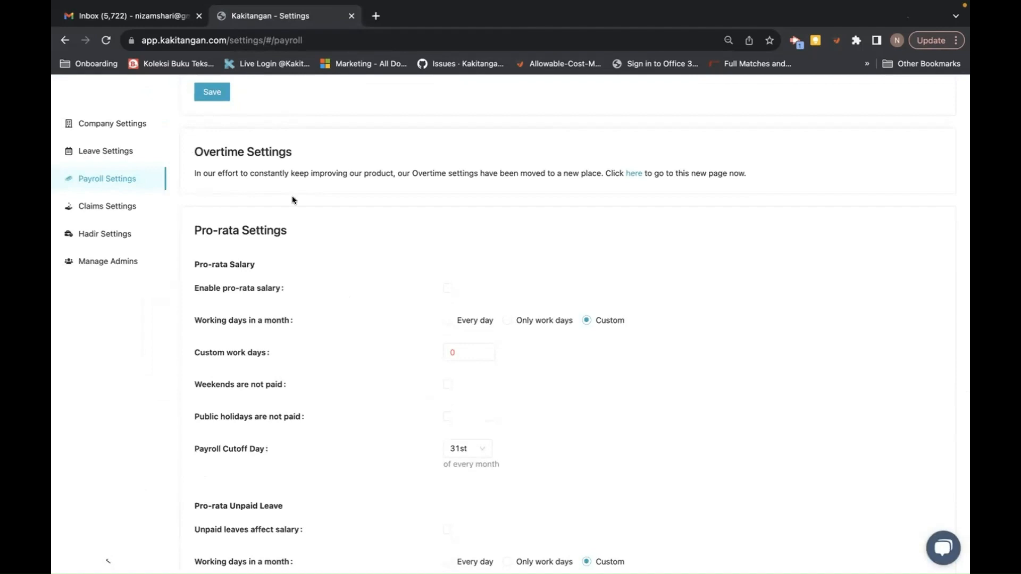
{"action": "left_click", "coordinate": [633, 175]}
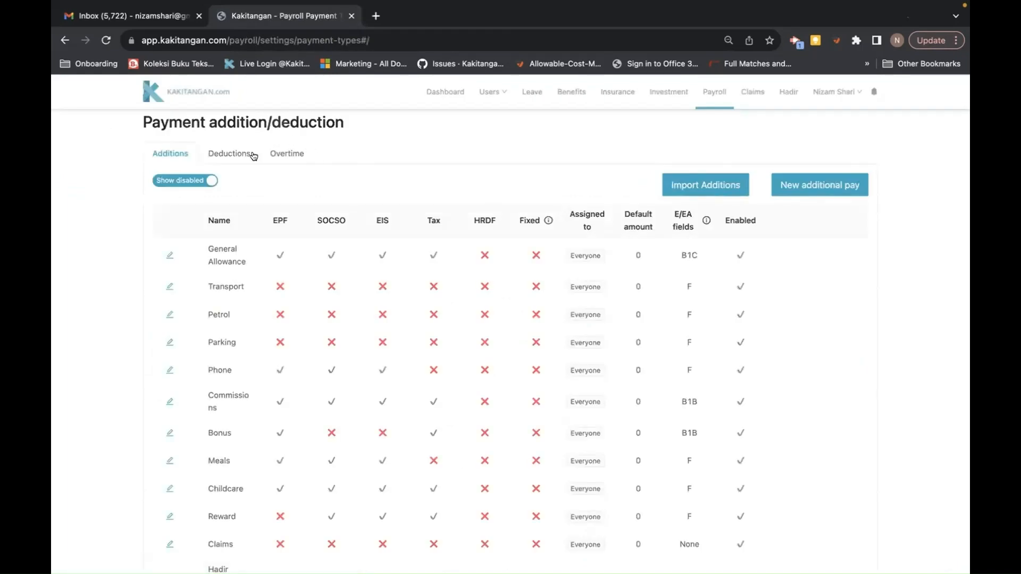
Show the overtime types, dismiss the feedback survey, and open the Normal overtime type for editing
{"action": "left_click", "coordinate": [287, 155]}
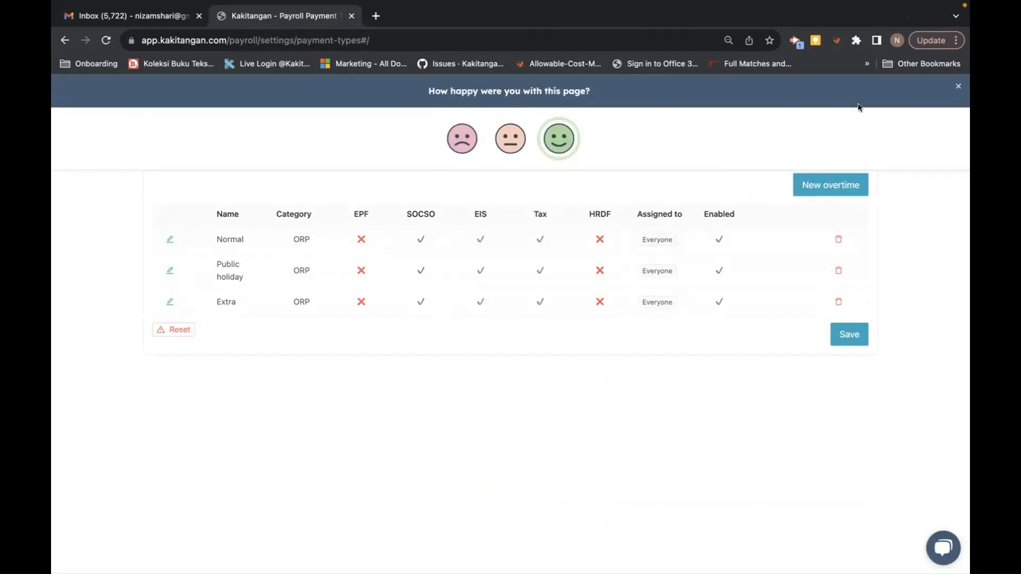
{"action": "left_click", "coordinate": [959, 87]}
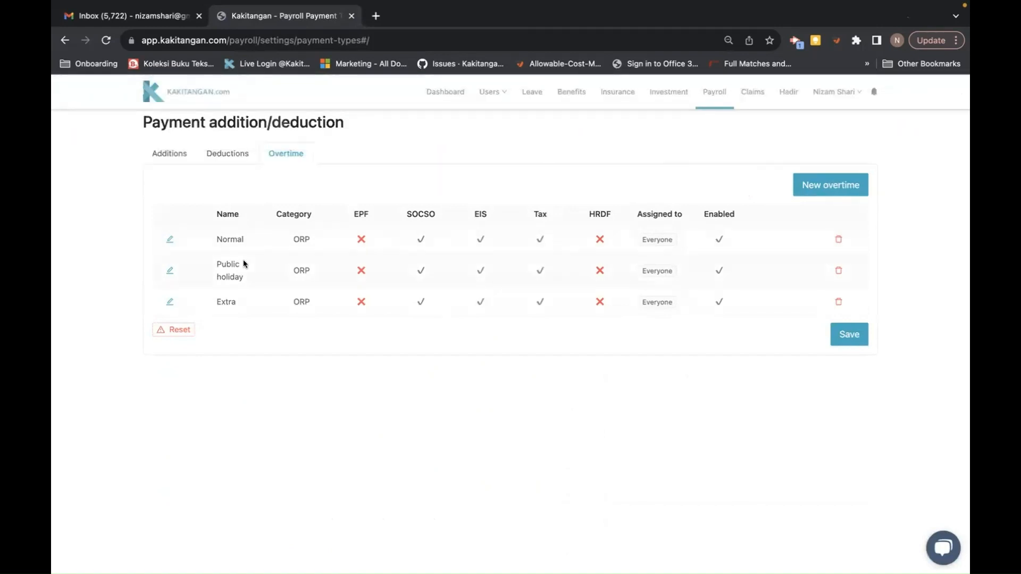
{"action": "left_click", "coordinate": [170, 240]}
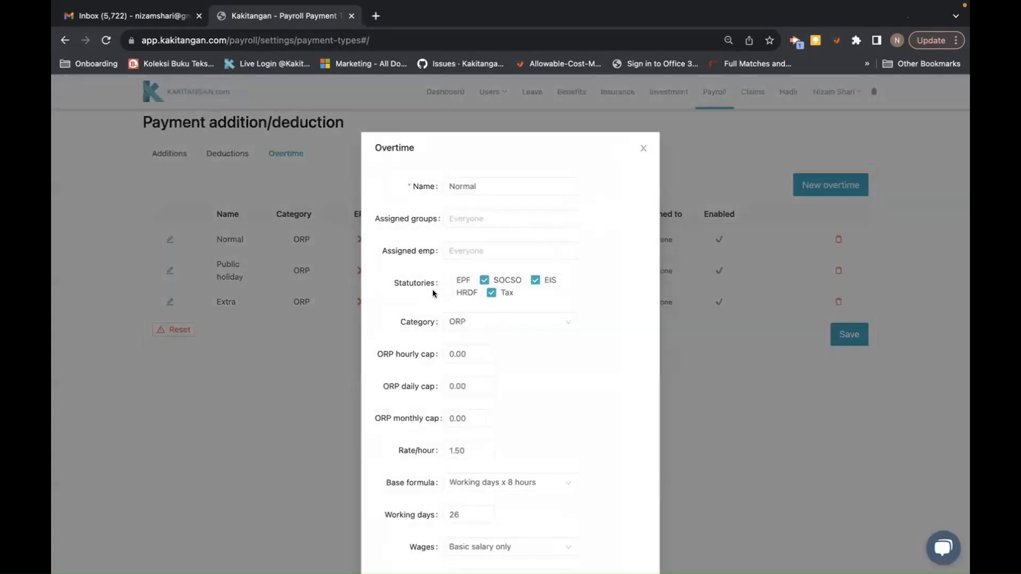
Review the settings of the Normal and Public holiday overtime types, closing each one without changes
{"action": "scroll", "coordinate": [472, 298], "scroll_direction": "down", "scroll_amount": 2}
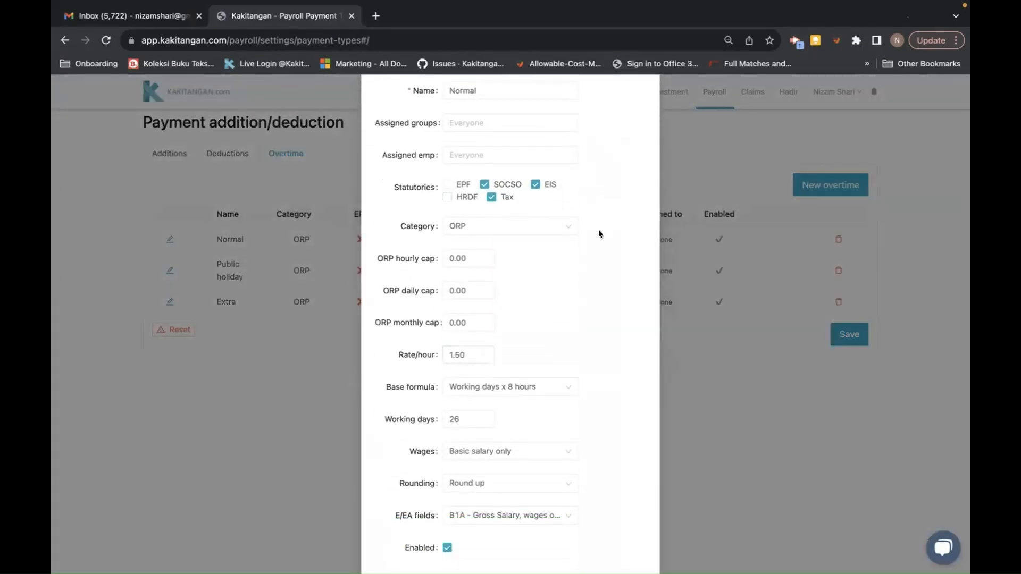
{"action": "scroll", "coordinate": [598, 230], "scroll_direction": "up", "scroll_amount": 2}
{"action": "left_click", "coordinate": [643, 148]}
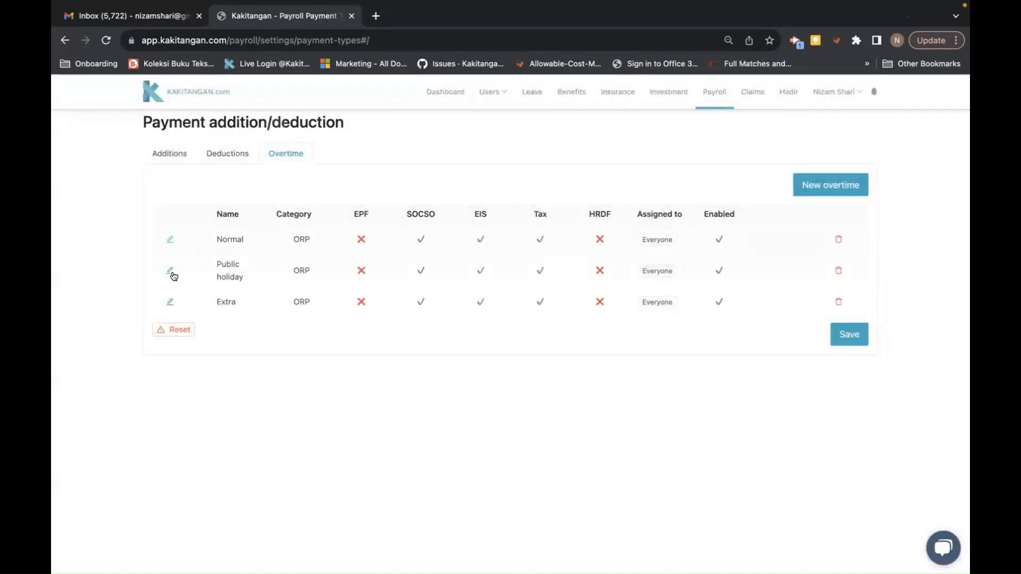
{"action": "left_click", "coordinate": [170, 271]}
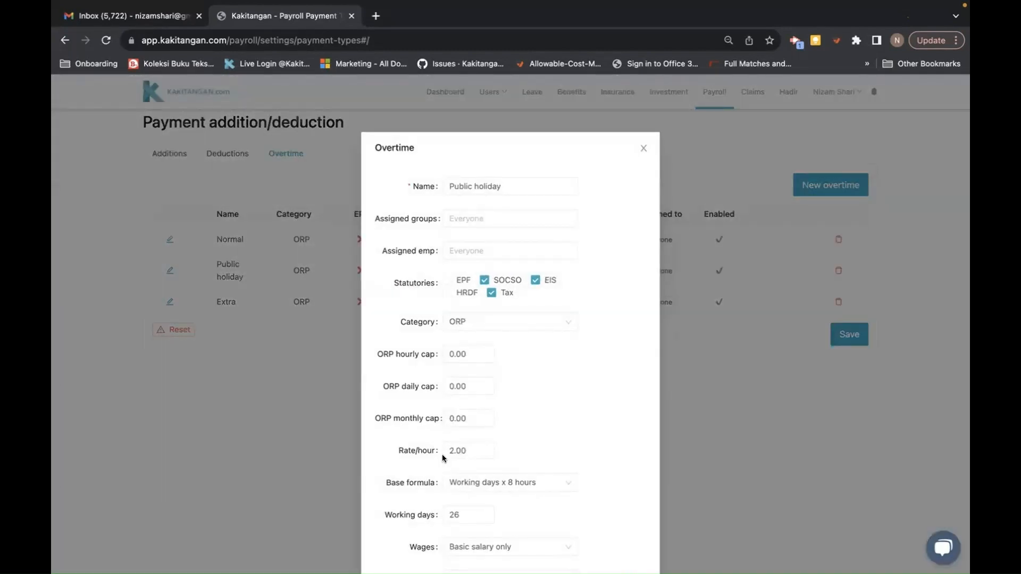
{"action": "left_click", "coordinate": [641, 149]}
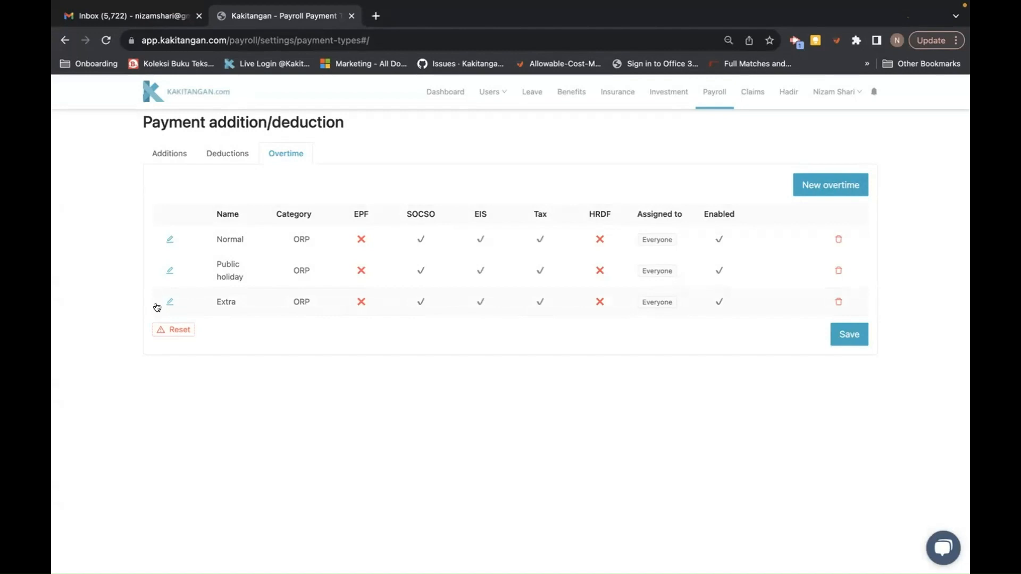
Start a new overtime type and name it Fixed Rate
{"action": "left_click", "coordinate": [802, 187]}
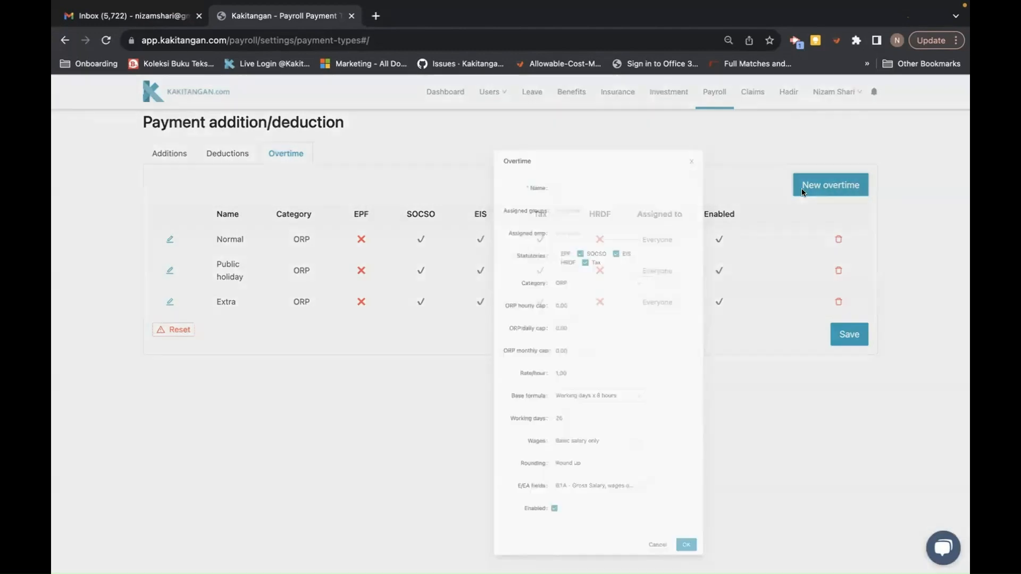
{"action": "left_click", "coordinate": [475, 183]}
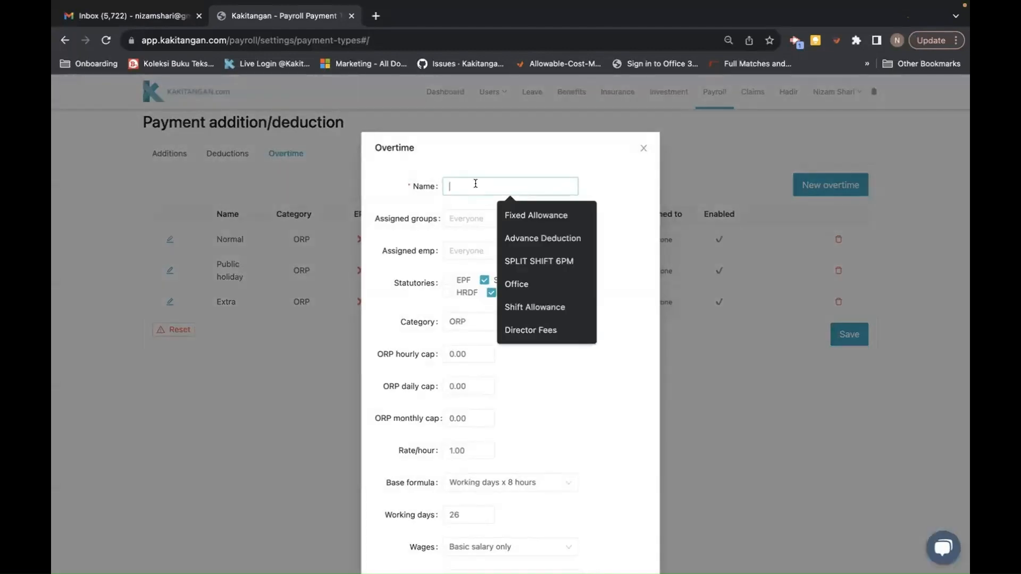
{"action": "type", "text": "Fixed Rat"}
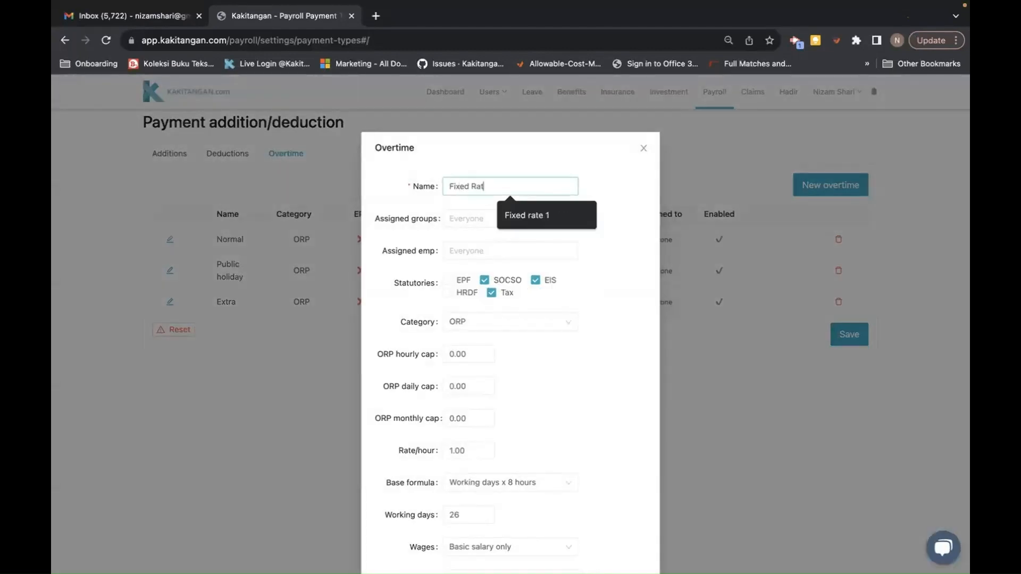
{"action": "type", "text": "e"}
{"action": "left_click", "coordinate": [615, 264]}
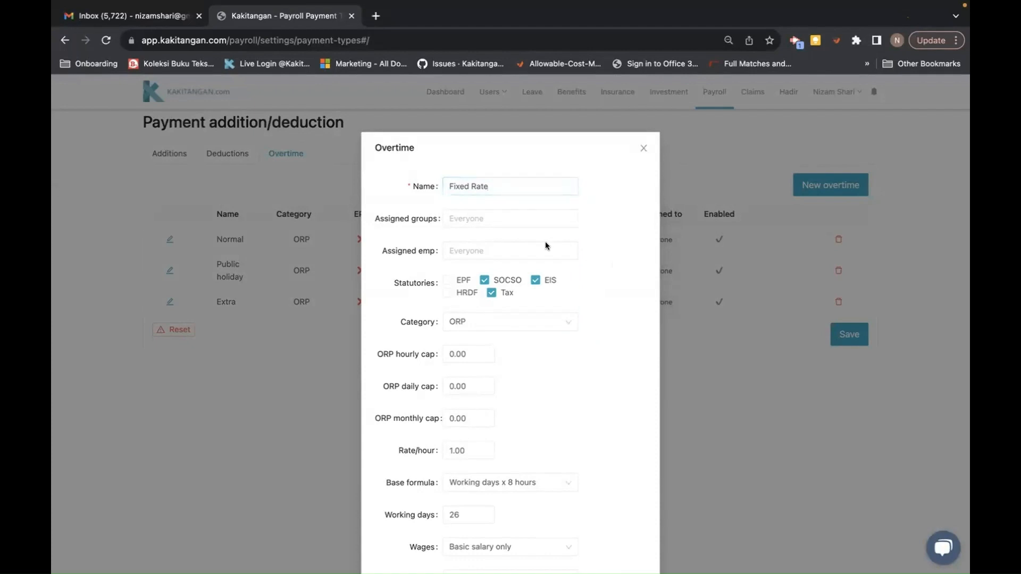
Assign the Fixed Rate overtime type only to the second employee in the employee list
{"action": "left_click", "coordinate": [461, 247]}
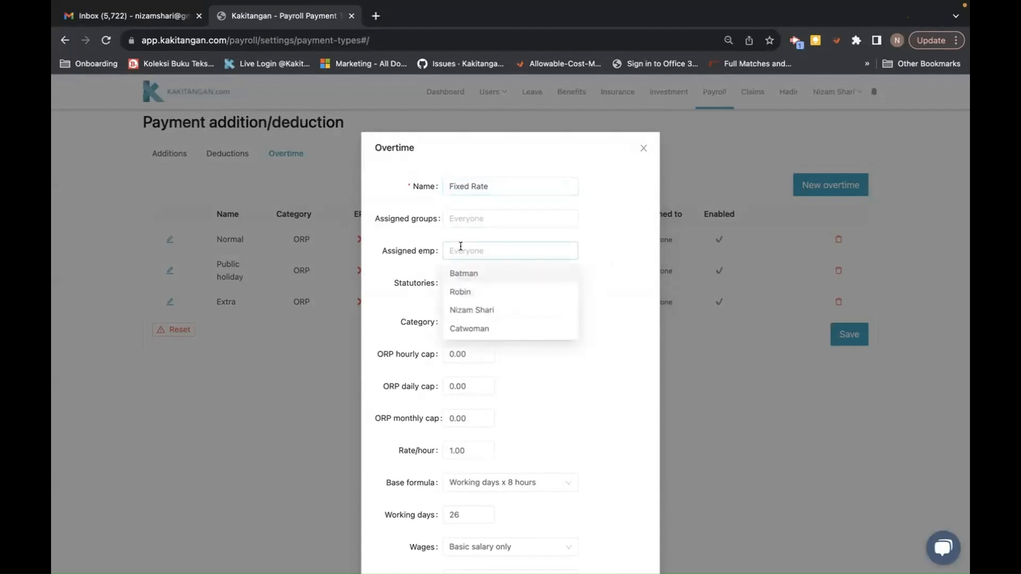
{"action": "left_click", "coordinate": [476, 294]}
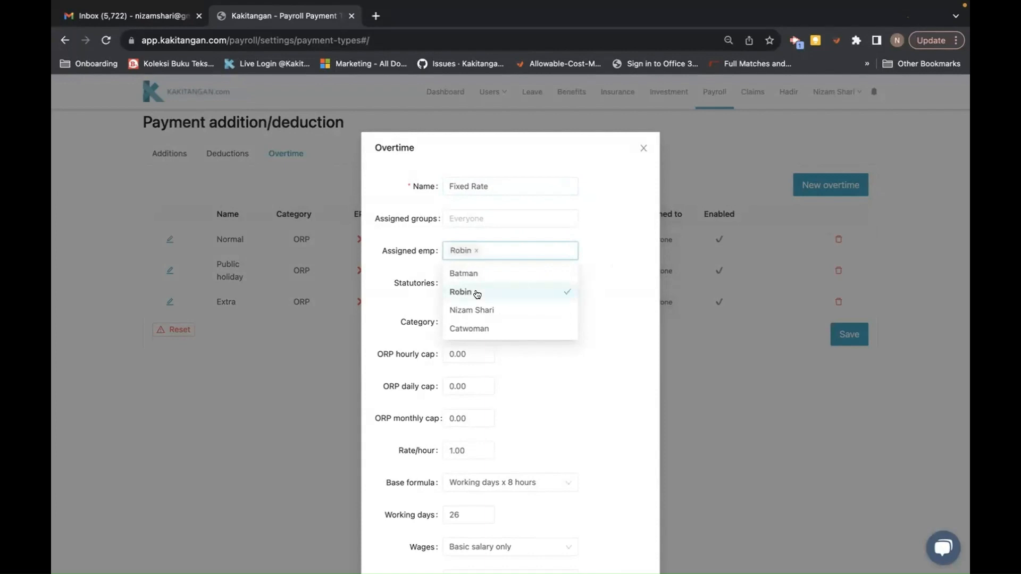
{"action": "left_click", "coordinate": [477, 294]}
{"action": "left_click", "coordinate": [477, 294]}
{"action": "left_click", "coordinate": [590, 249]}
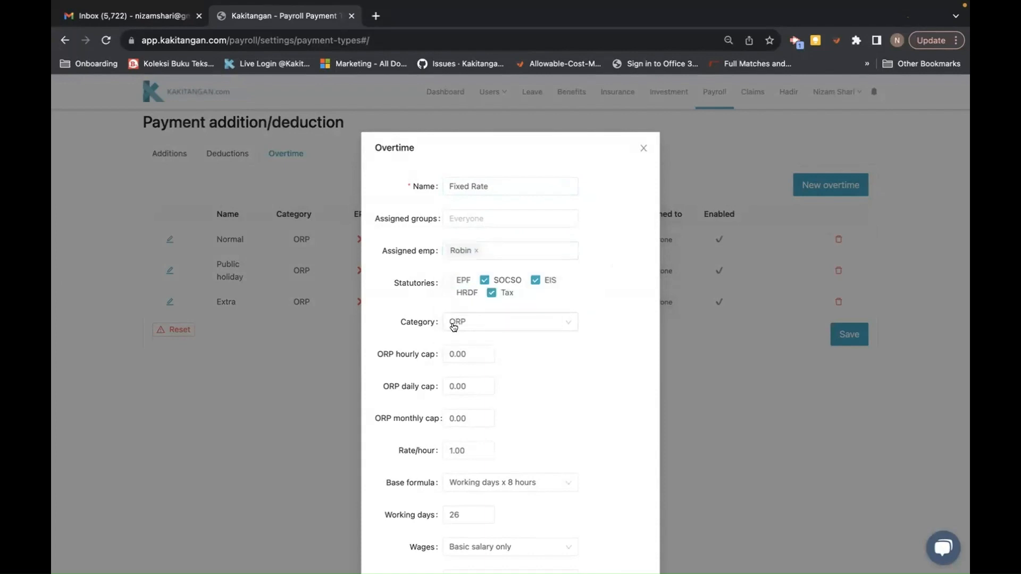
Set the Fixed Rate overtime category to FRP with a rate of RM 100 per hour
{"action": "left_click", "coordinate": [481, 327]}
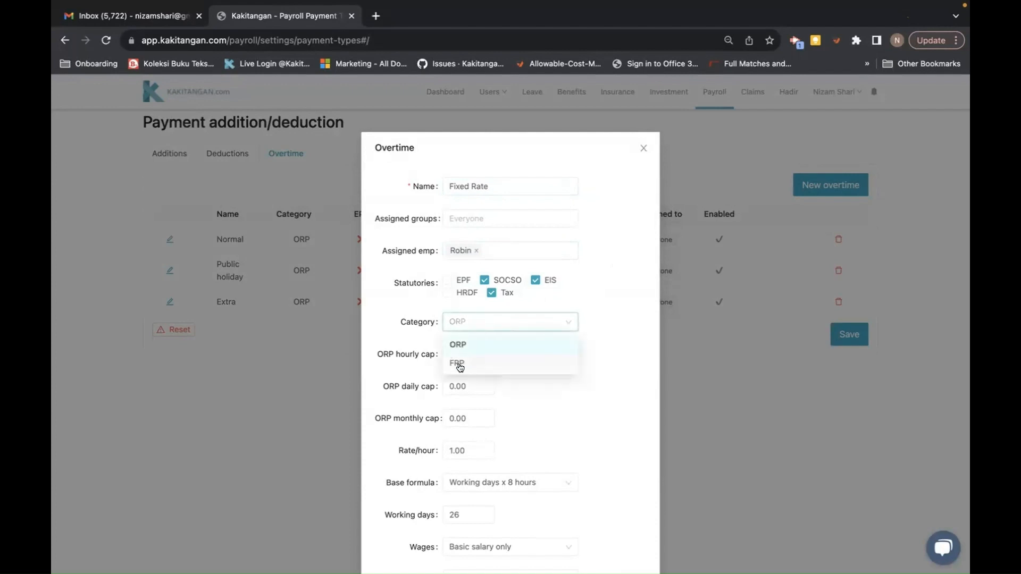
{"action": "left_click", "coordinate": [458, 364]}
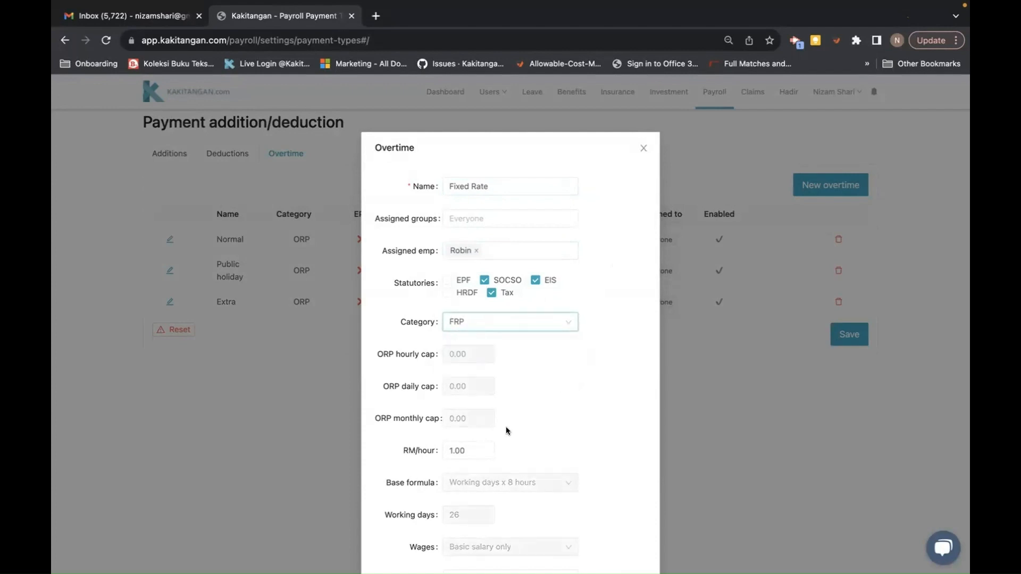
{"action": "scroll", "coordinate": [506, 429], "scroll_direction": "down", "scroll_amount": 2}
{"action": "left_click", "coordinate": [466, 364]}
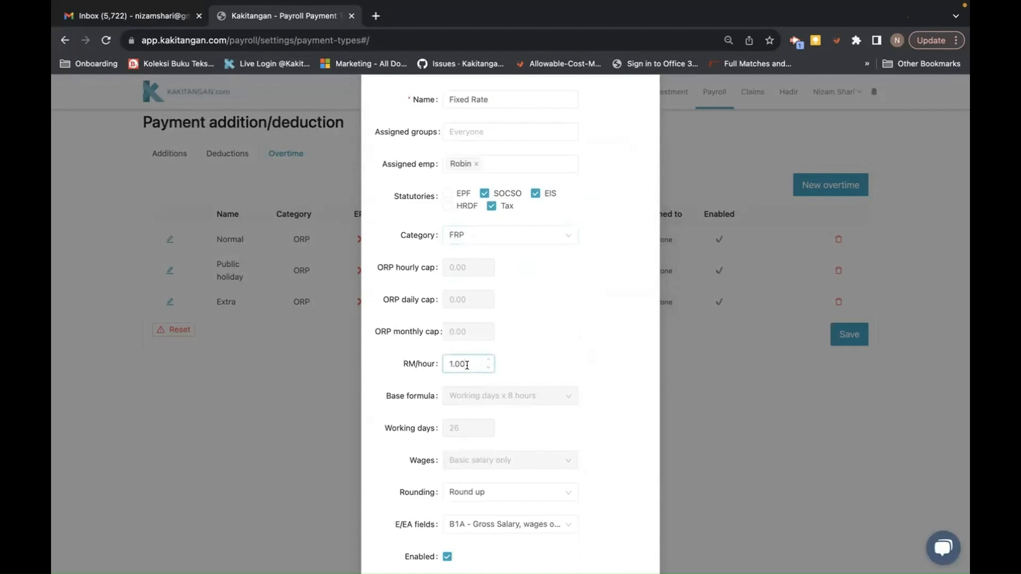
{"action": "key", "text": "BackSpace"}
{"action": "key", "text": "BackSpace"}
{"action": "key", "text": "BackSpace"}
{"action": "key", "text": "BackSpace"}
{"action": "type", "text": "1"}
{"action": "type", "text": "100"}
{"action": "left_click", "coordinate": [535, 365]}
Check the Fixed Rate overtime details, accept them, and save and confirm the overtime changes
{"action": "scroll", "coordinate": [454, 361], "scroll_direction": "down", "scroll_amount": 2}
{"action": "scroll", "coordinate": [455, 364], "scroll_direction": "up", "scroll_amount": 3}
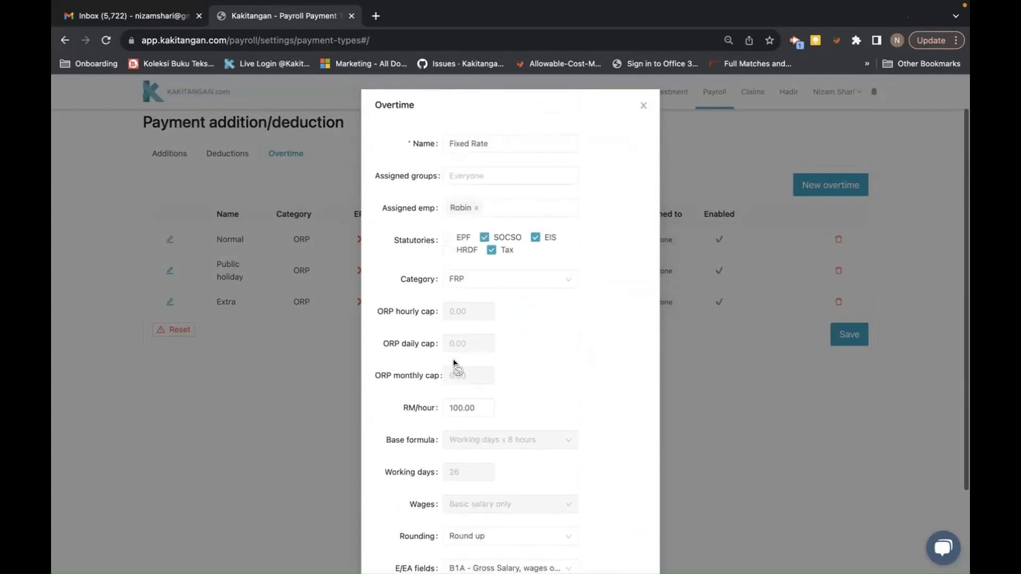
{"action": "scroll", "coordinate": [455, 364], "scroll_direction": "up", "scroll_amount": 1}
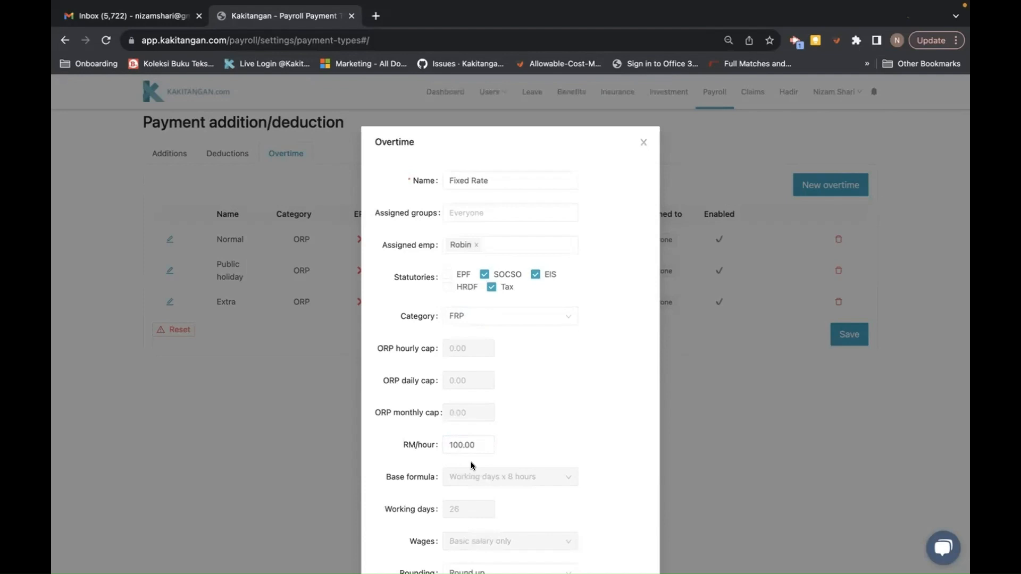
{"action": "scroll", "coordinate": [472, 465], "scroll_direction": "down", "scroll_amount": 5}
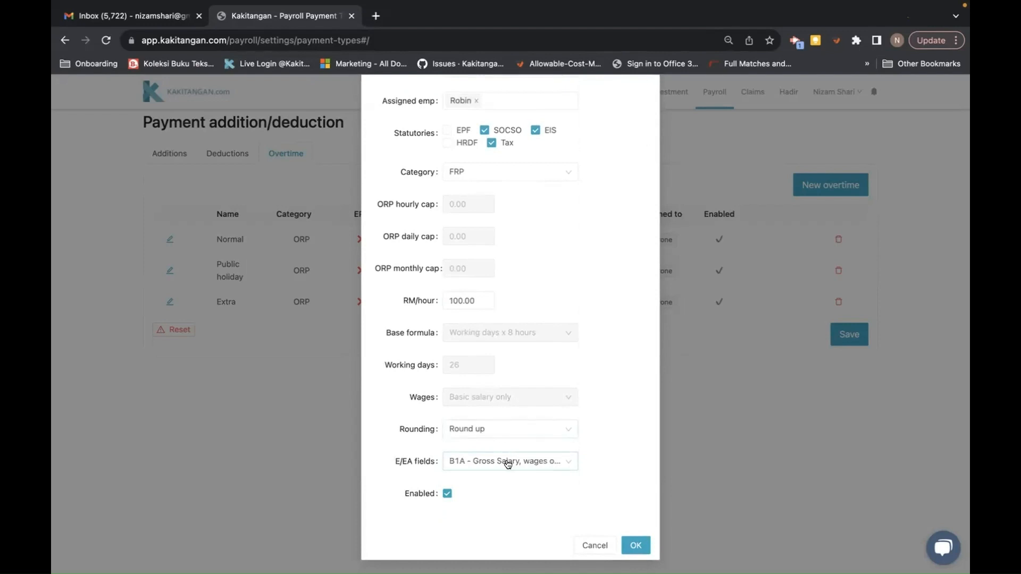
{"action": "left_click", "coordinate": [637, 545]}
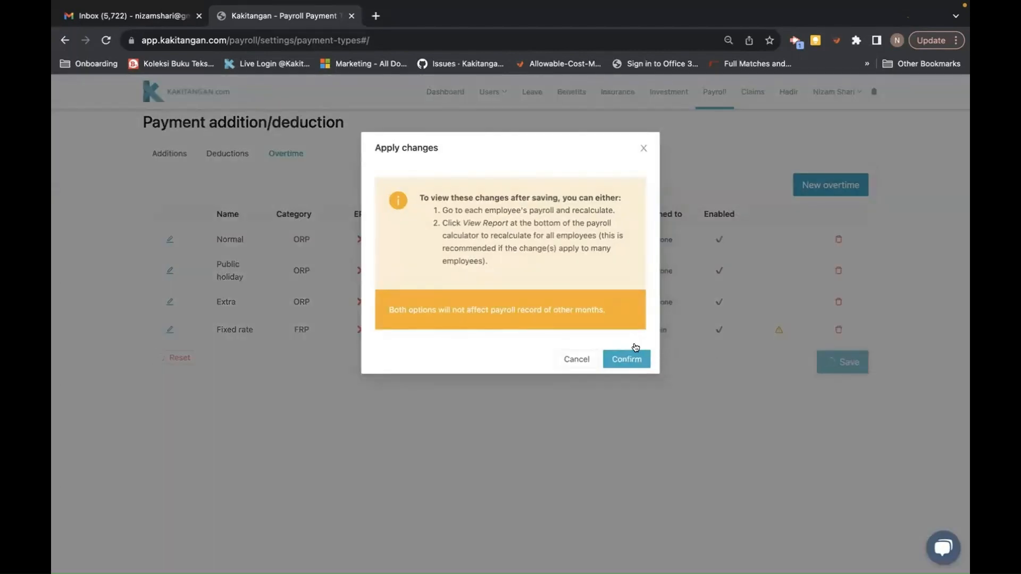
{"action": "left_click", "coordinate": [633, 359]}
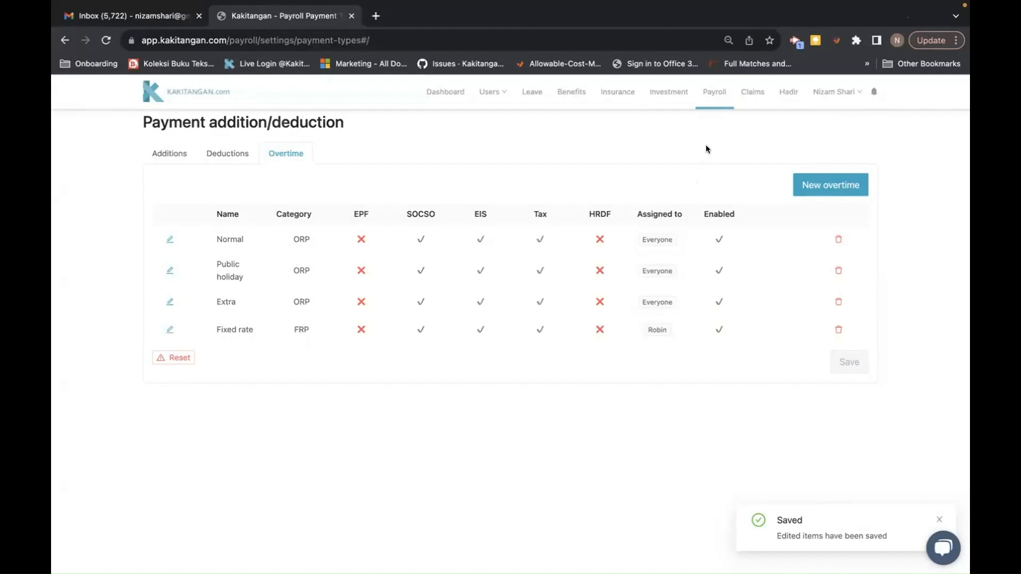
Return from the overtime list to the payroll settings by way of the dashboard
{"action": "left_click", "coordinate": [434, 92]}
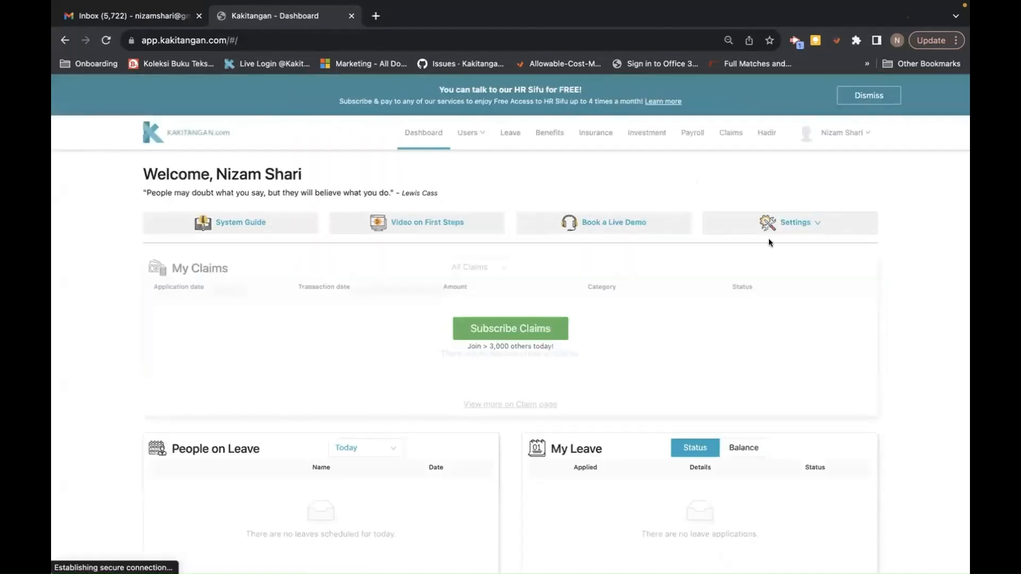
{"action": "left_click", "coordinate": [793, 224]}
{"action": "left_click", "coordinate": [793, 285]}
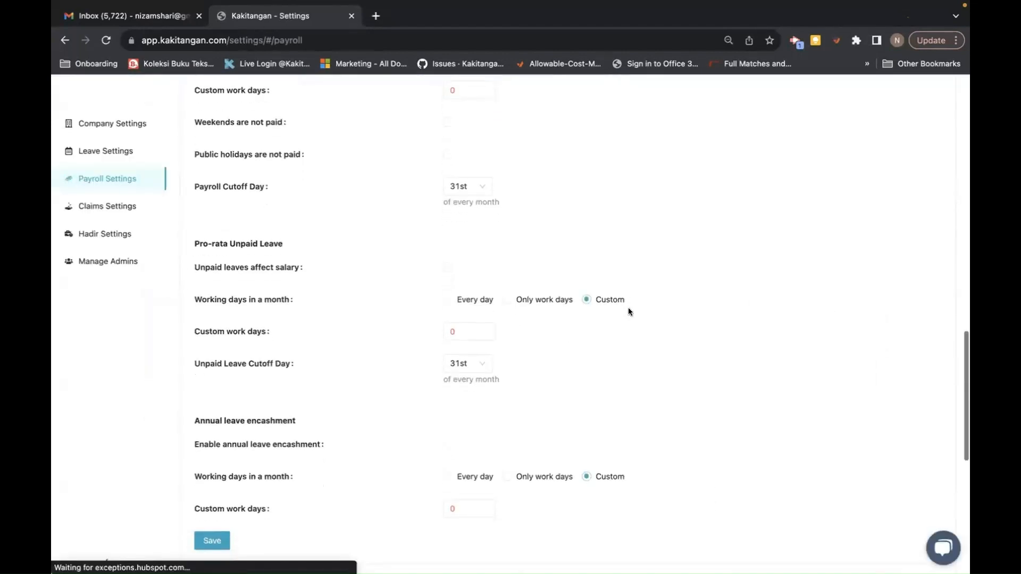
Enable pro-rata salary and base its working days in a month on Every day
{"action": "scroll", "coordinate": [628, 307], "scroll_direction": "up", "scroll_amount": 5}
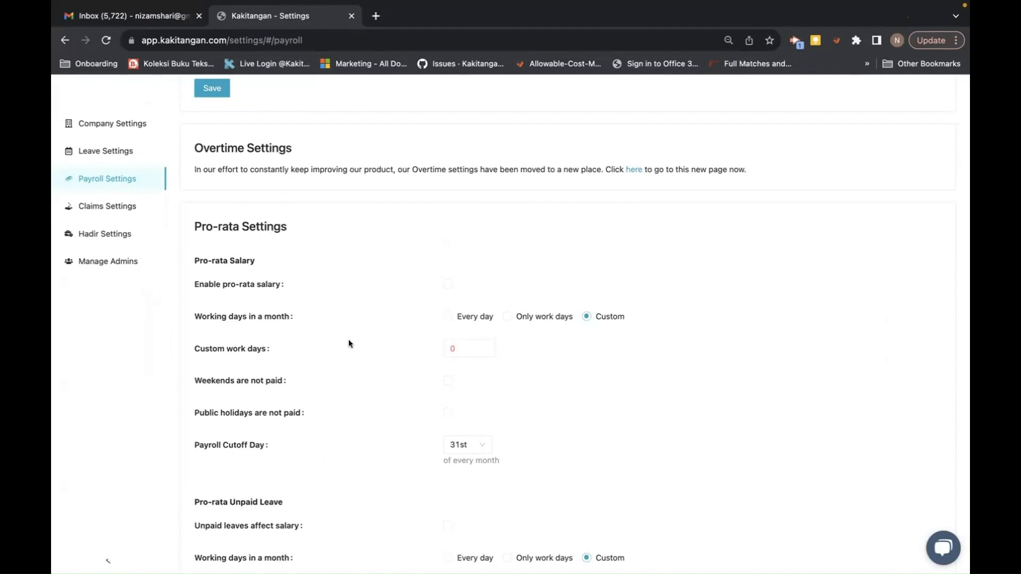
{"action": "left_click", "coordinate": [448, 284]}
{"action": "left_click", "coordinate": [443, 318]}
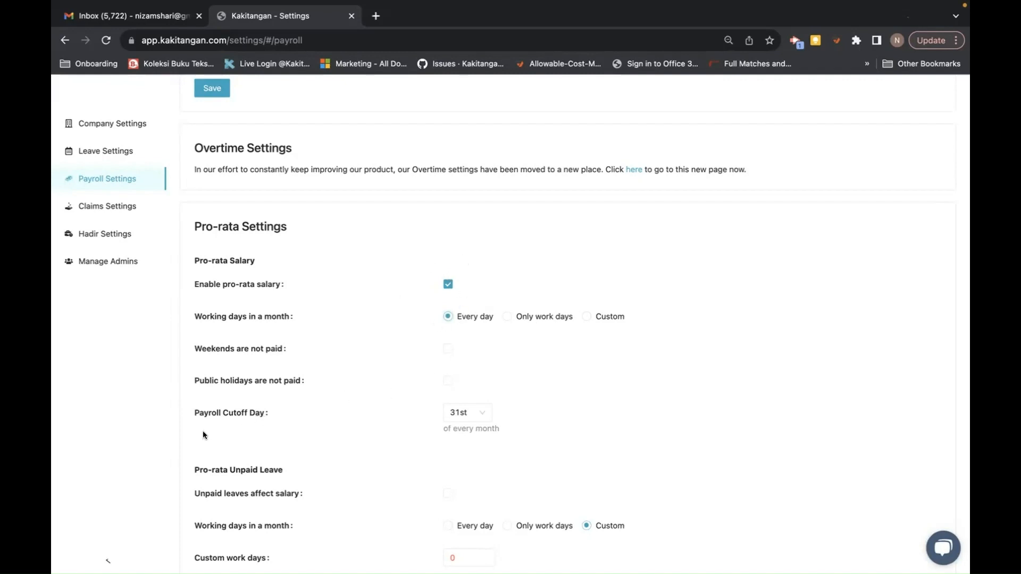
Try the 25th as the payroll cutoff day for pro-rata salary and restore it to the 31st
{"action": "left_click", "coordinate": [482, 416]}
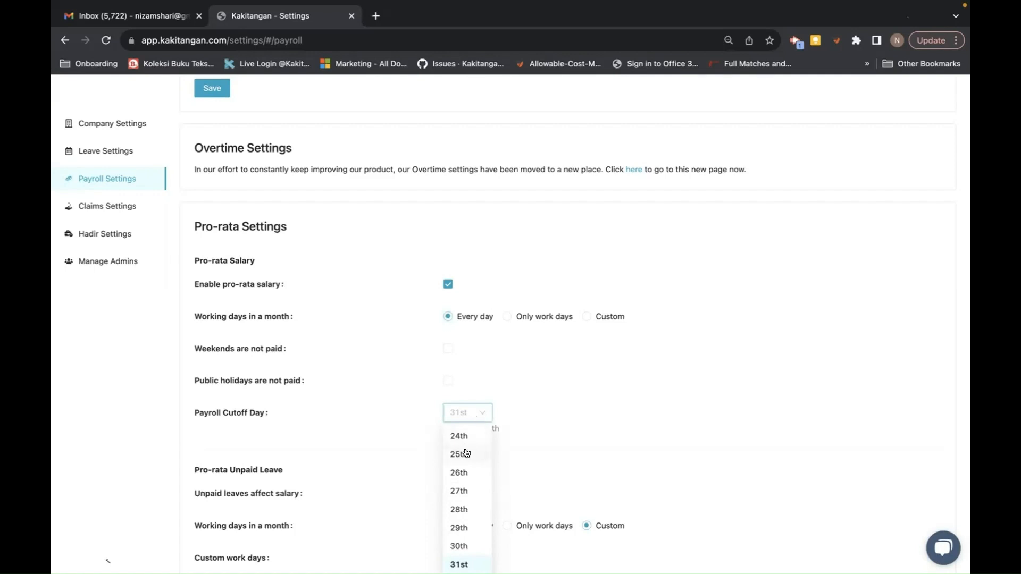
{"action": "left_click", "coordinate": [462, 454]}
{"action": "left_click", "coordinate": [482, 413]}
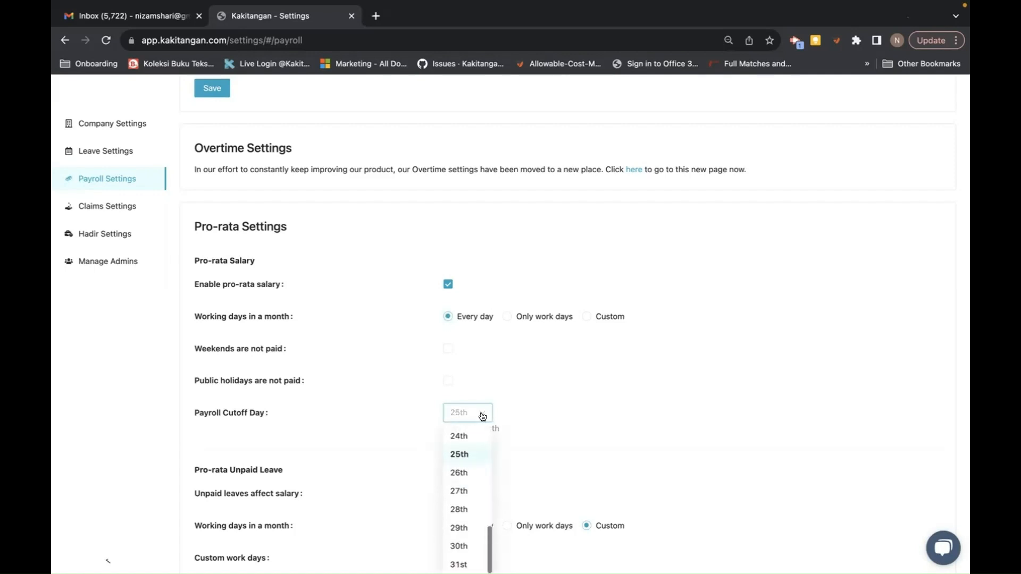
{"action": "scroll", "coordinate": [460, 471], "scroll_direction": "down", "scroll_amount": 10}
{"action": "scroll", "coordinate": [471, 443], "scroll_direction": "up", "scroll_amount": 4}
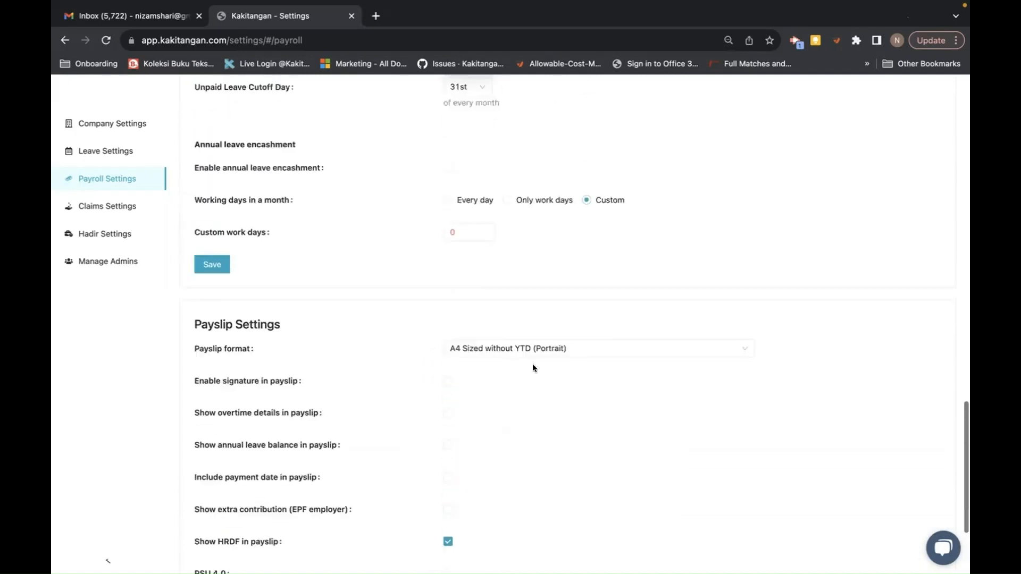
{"action": "left_click", "coordinate": [461, 116]}
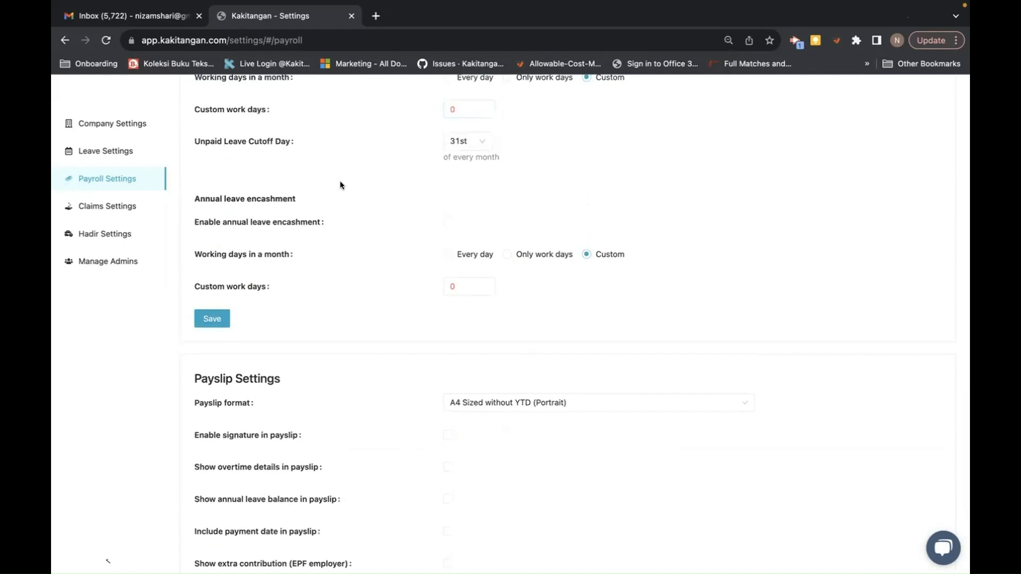
{"action": "scroll", "coordinate": [340, 182], "scroll_direction": "up", "scroll_amount": 2}
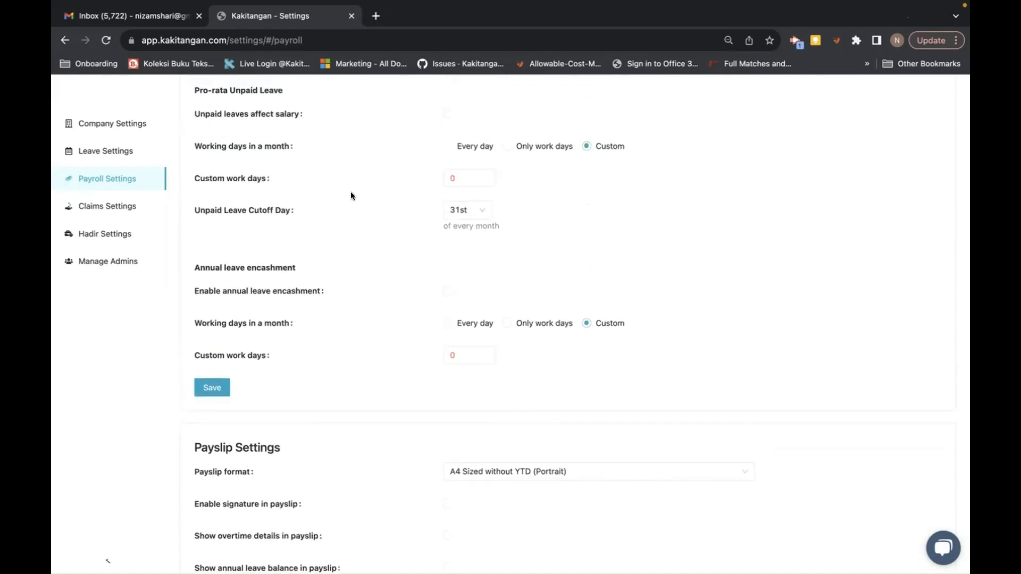
{"action": "scroll", "coordinate": [385, 252], "scroll_direction": "up", "scroll_amount": 5}
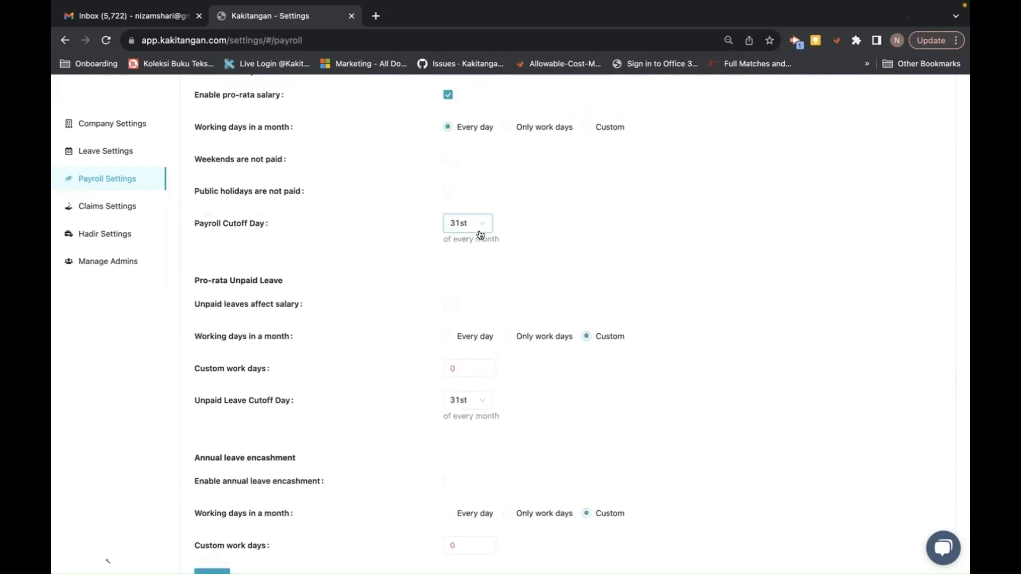
{"action": "scroll", "coordinate": [360, 203], "scroll_direction": "up", "scroll_amount": 3}
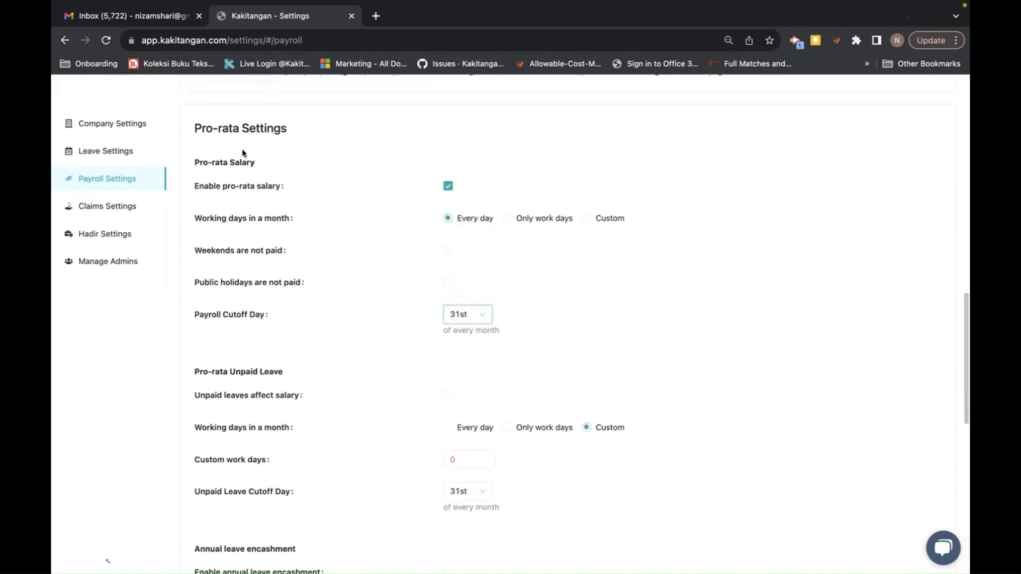
Let unpaid leaves affect salary and base the unpaid leave working days on Every day
{"action": "scroll", "coordinate": [311, 320], "scroll_direction": "down", "scroll_amount": 4}
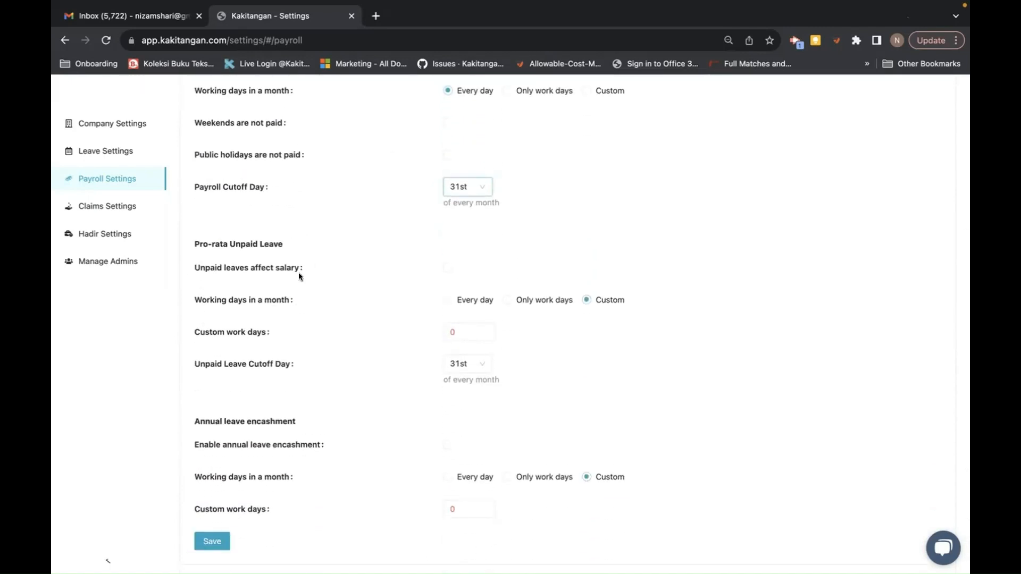
{"action": "left_click", "coordinate": [448, 268]}
{"action": "left_click", "coordinate": [446, 301]}
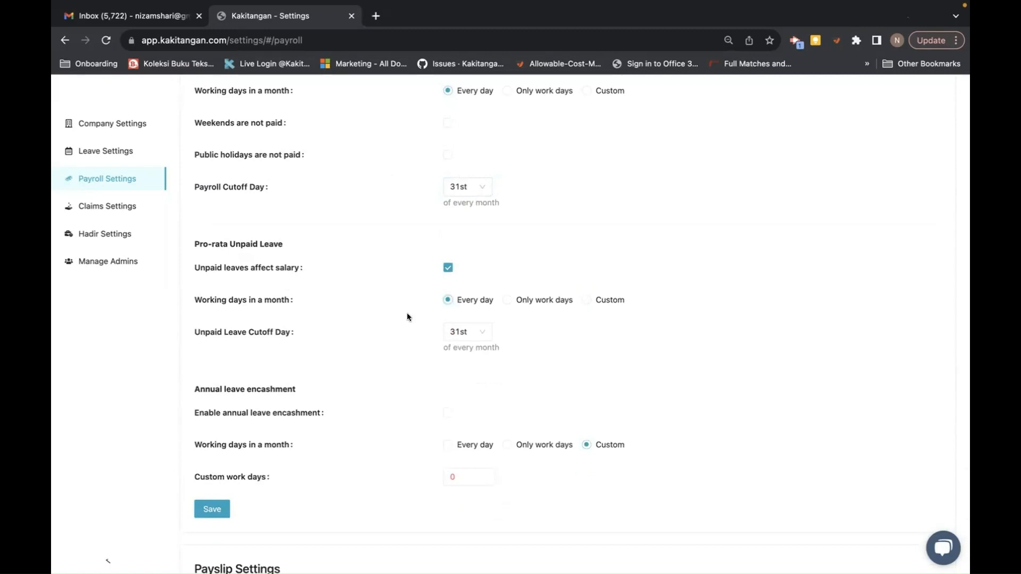
Enable annual leave encashment with 26 custom work days and save the pro-rata settings
{"action": "scroll", "coordinate": [410, 308], "scroll_direction": "down", "scroll_amount": 3}
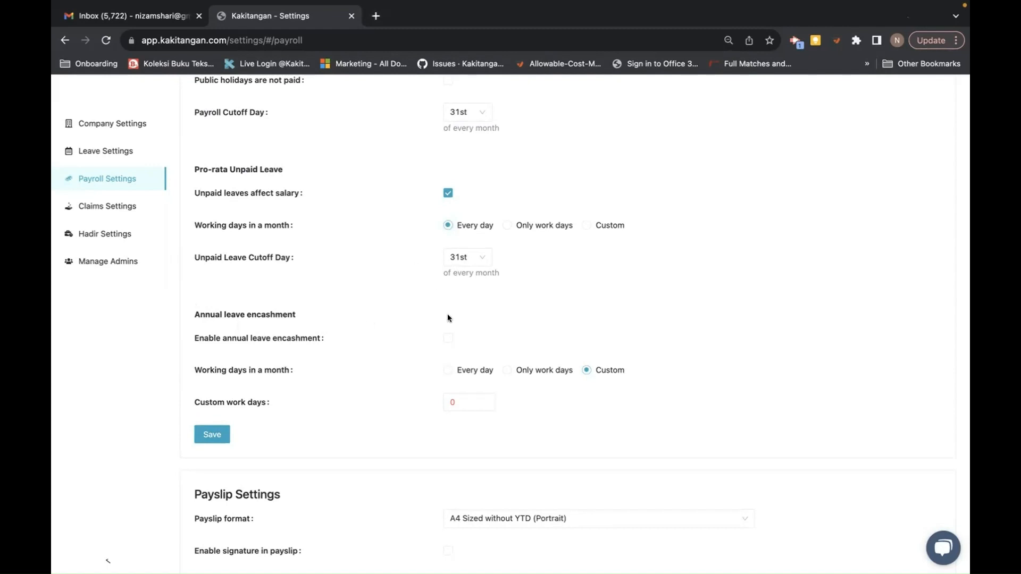
{"action": "left_click", "coordinate": [447, 337]}
{"action": "left_click", "coordinate": [471, 411]}
{"action": "key", "text": "BackSpace"}
{"action": "type", "text": "26"}
{"action": "left_click", "coordinate": [209, 434]}
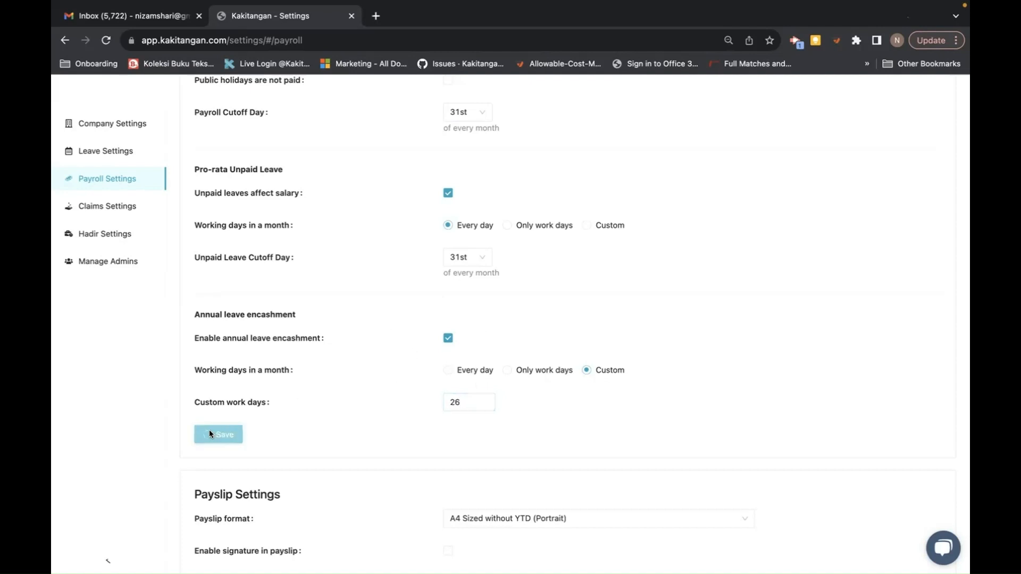
{"action": "scroll", "coordinate": [349, 432], "scroll_direction": "down", "scroll_amount": 6}
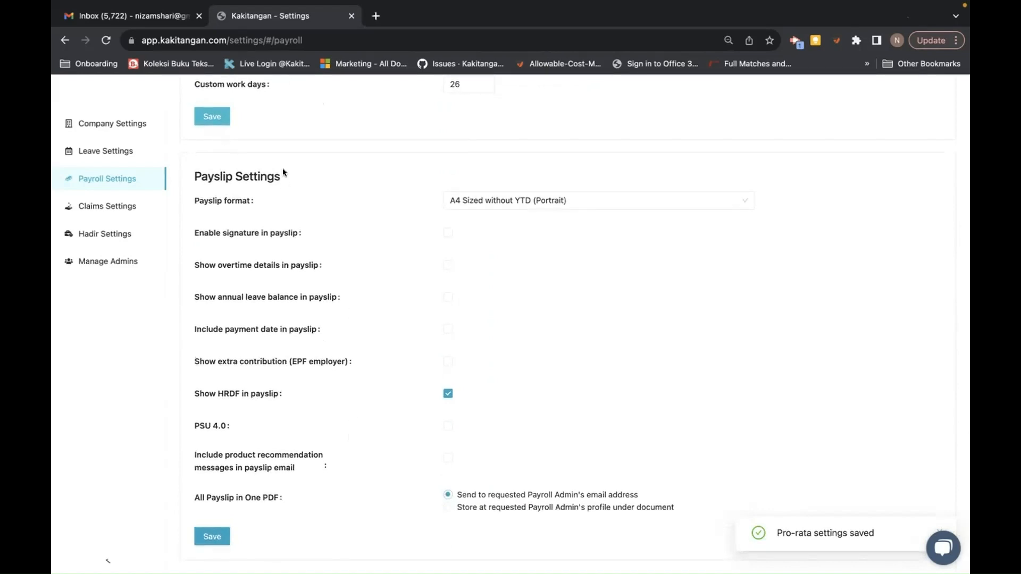
Review the available payslip format options without changing the selected A4 format
{"action": "left_click", "coordinate": [562, 204]}
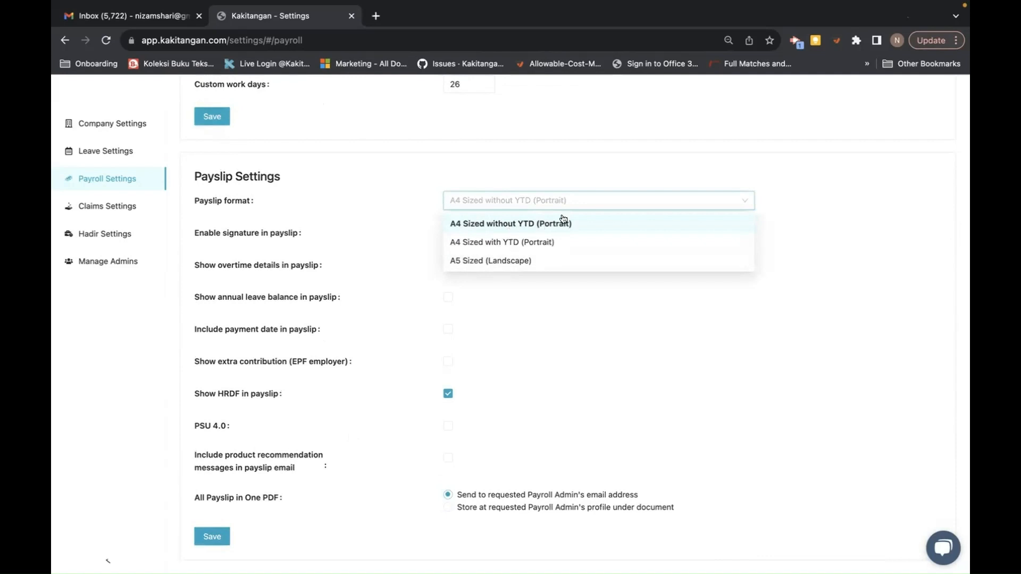
{"action": "left_click", "coordinate": [585, 173]}
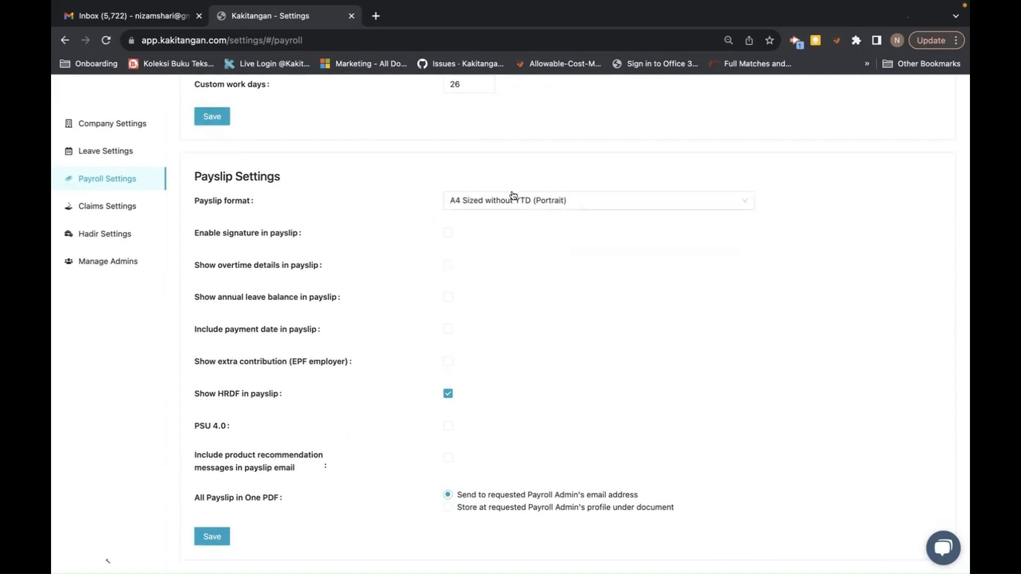
{"action": "left_click", "coordinate": [539, 204]}
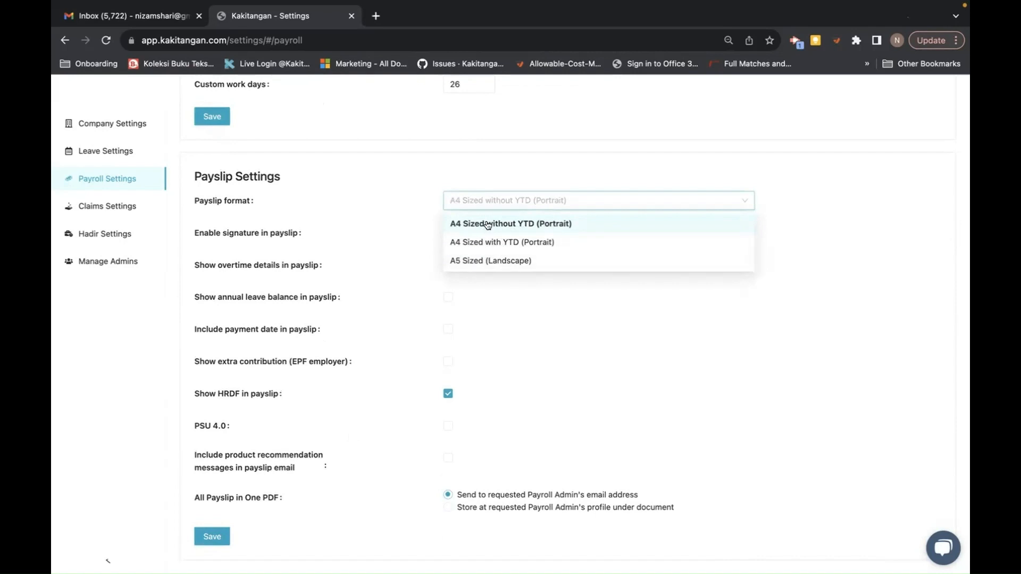
{"action": "left_click", "coordinate": [401, 220]}
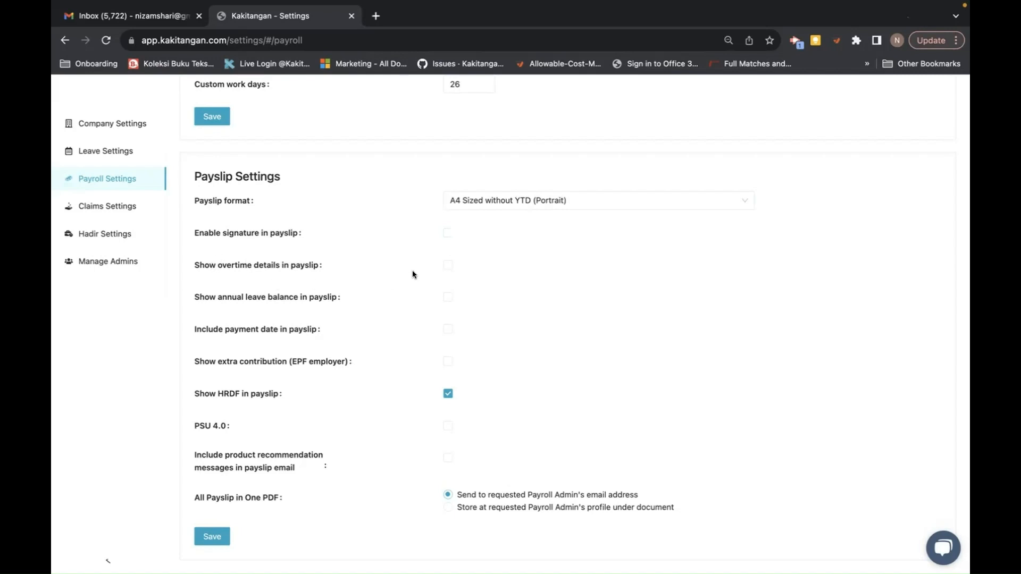
Show overtime details, annual leave balance and payment date in the payslip, and save the payslip settings
{"action": "left_click", "coordinate": [442, 267]}
{"action": "left_click", "coordinate": [446, 297]}
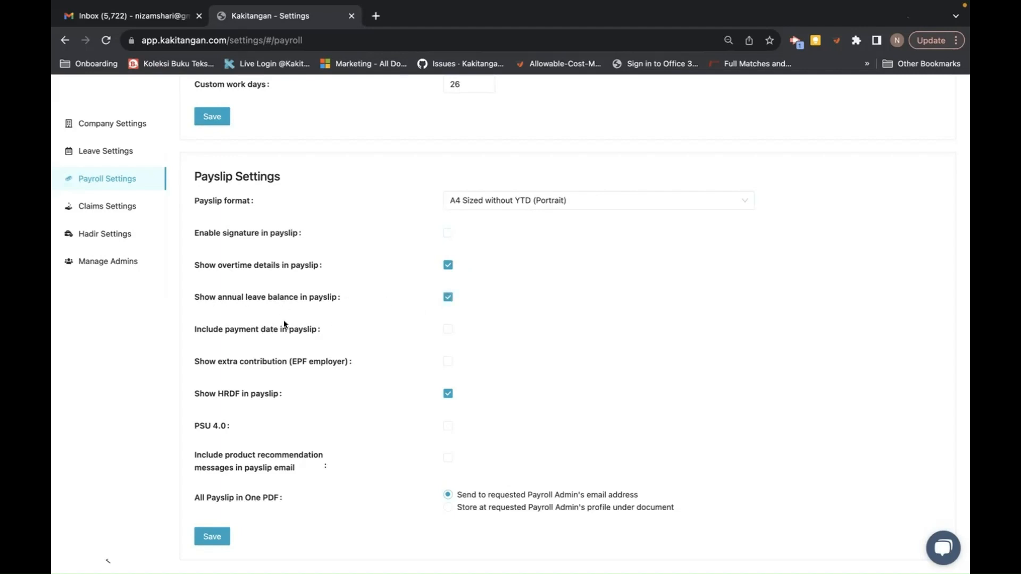
{"action": "left_click", "coordinate": [447, 331]}
{"action": "left_click", "coordinate": [212, 537]}
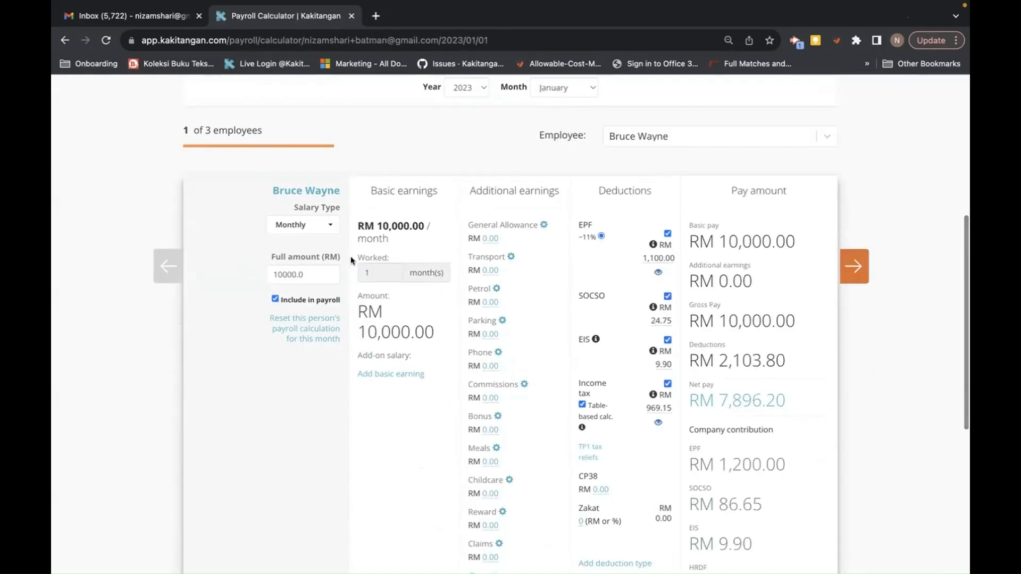
Compare the employee's January 2023 pay with and without table-based income tax calculation, recalculating last with it disabled
{"action": "scroll", "coordinate": [374, 307], "scroll_direction": "down", "scroll_amount": 2}
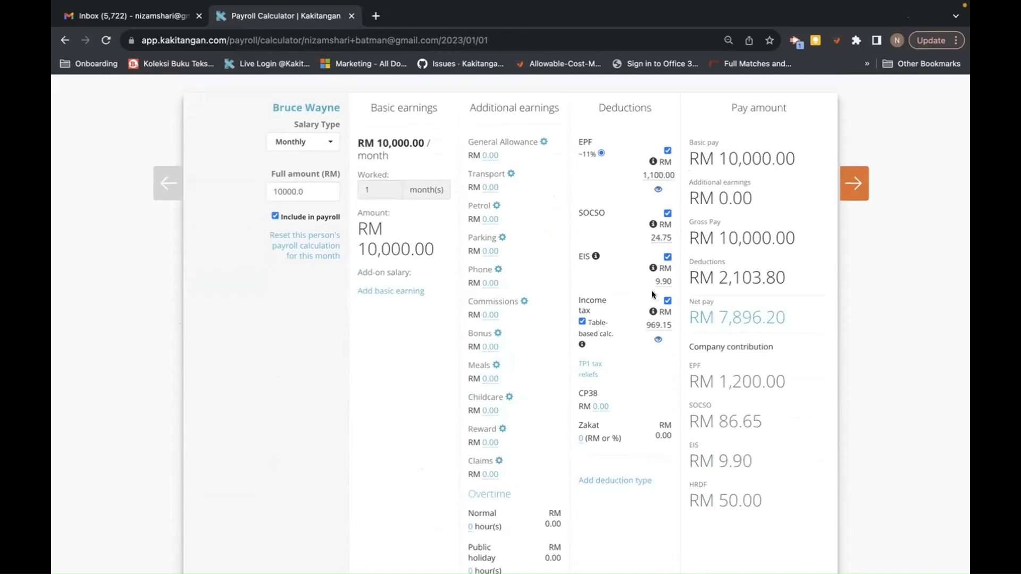
{"action": "left_click", "coordinate": [581, 322]}
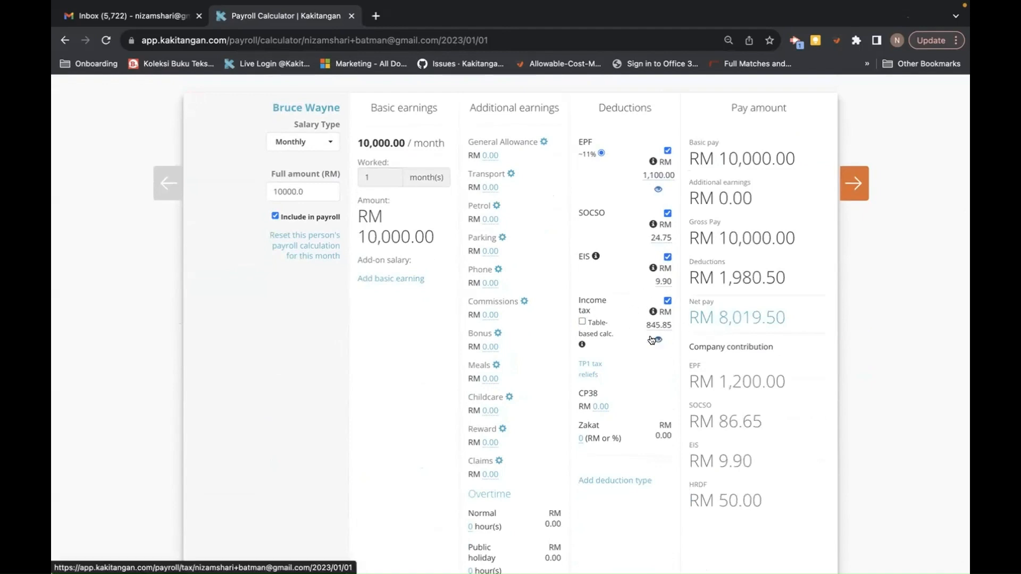
{"action": "left_click", "coordinate": [582, 323]}
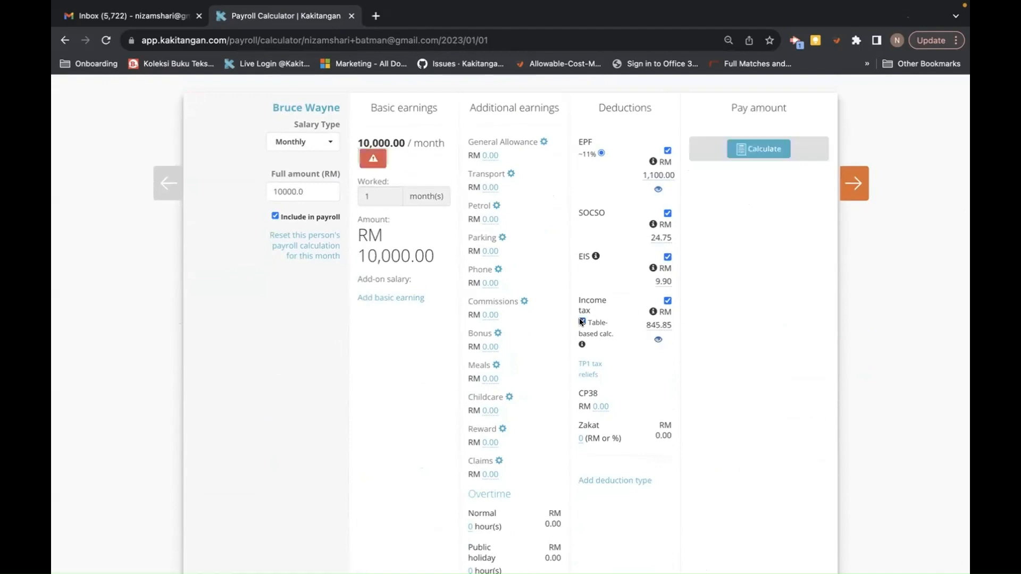
{"action": "left_click", "coordinate": [765, 147]}
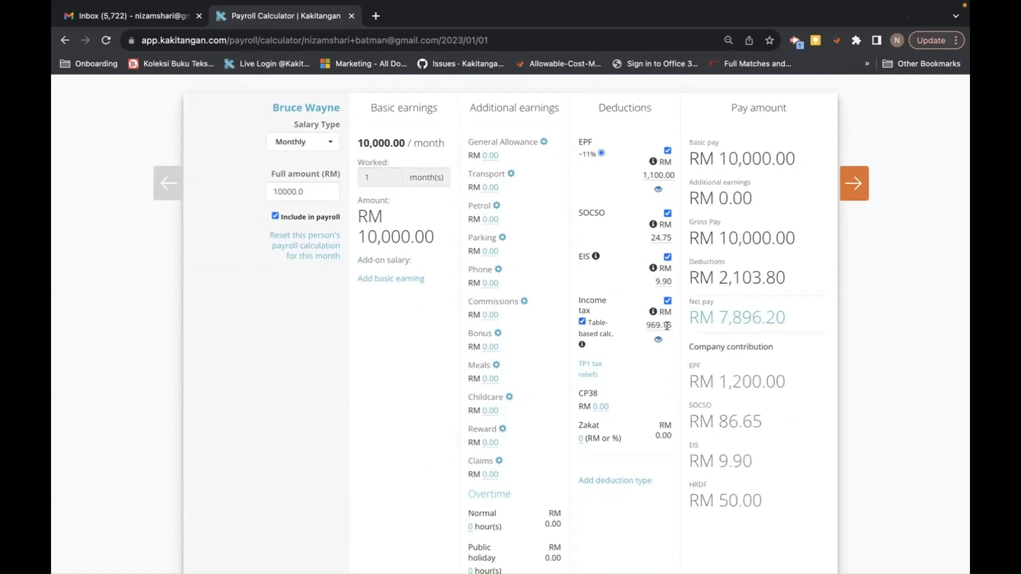
{"action": "left_click", "coordinate": [582, 322]}
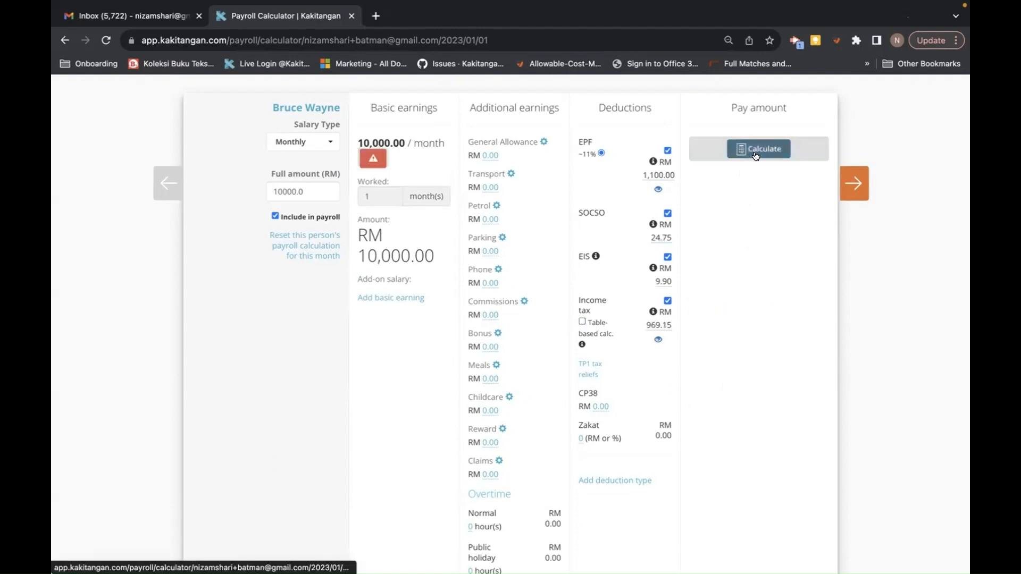
{"action": "left_click", "coordinate": [756, 152]}
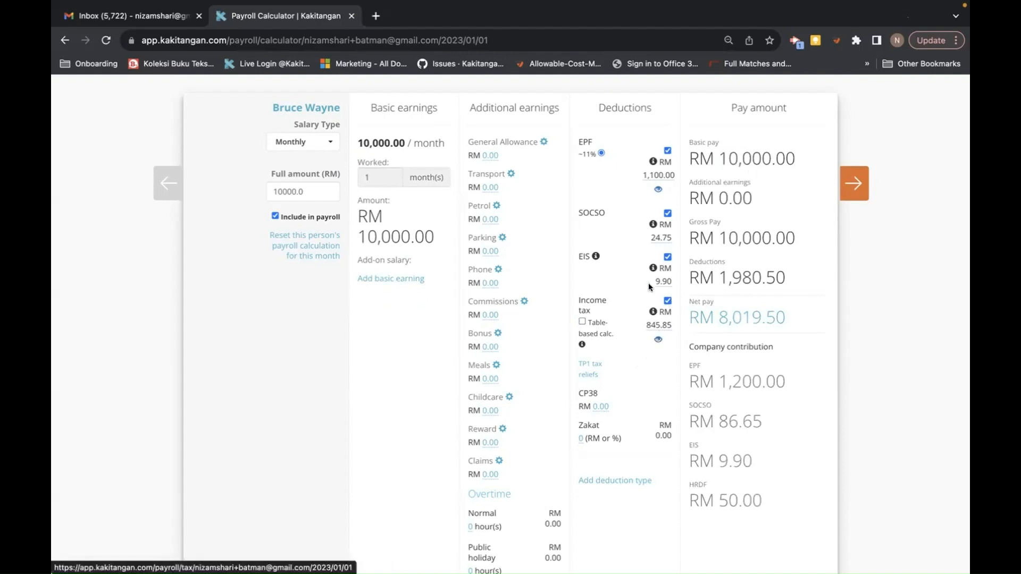
Open the employee's income tax calculation breakdown and display it as numbers instead of formulas
{"action": "left_click", "coordinate": [658, 340]}
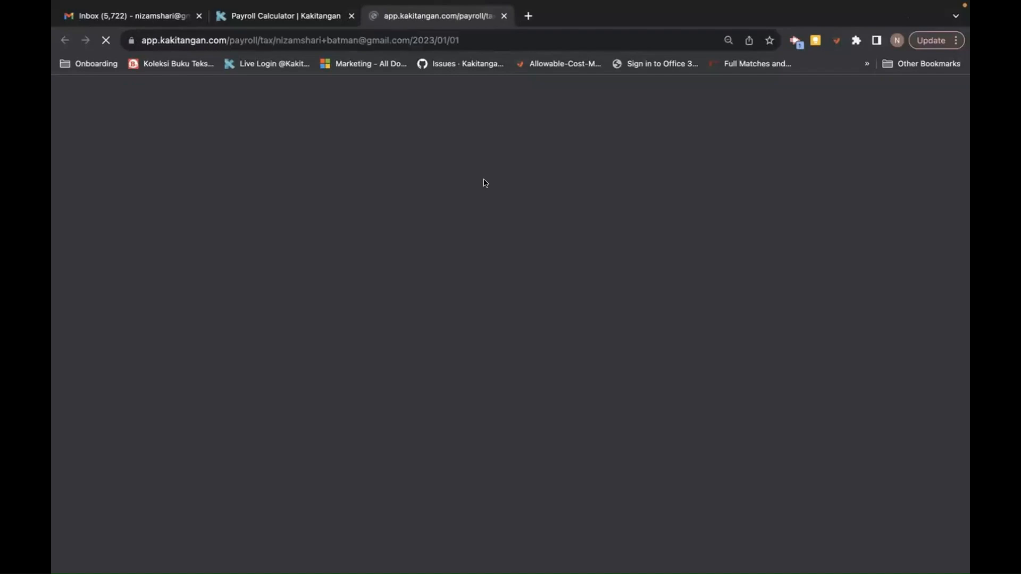
{"action": "scroll", "coordinate": [485, 379], "scroll_direction": "down", "scroll_amount": 3}
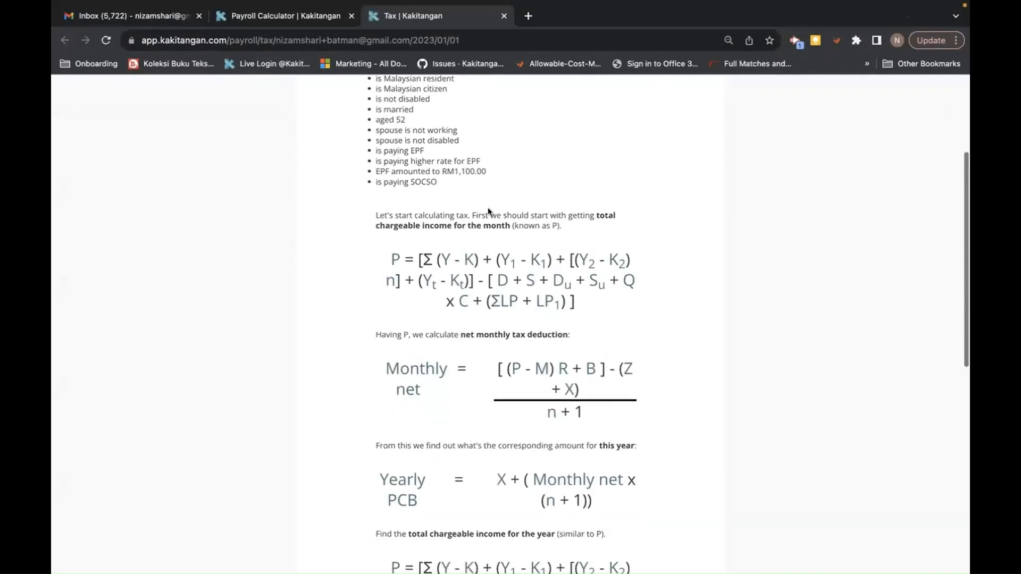
{"action": "scroll", "coordinate": [536, 325], "scroll_direction": "down", "scroll_amount": 5}
{"action": "scroll", "coordinate": [536, 325], "scroll_direction": "down", "scroll_amount": 8}
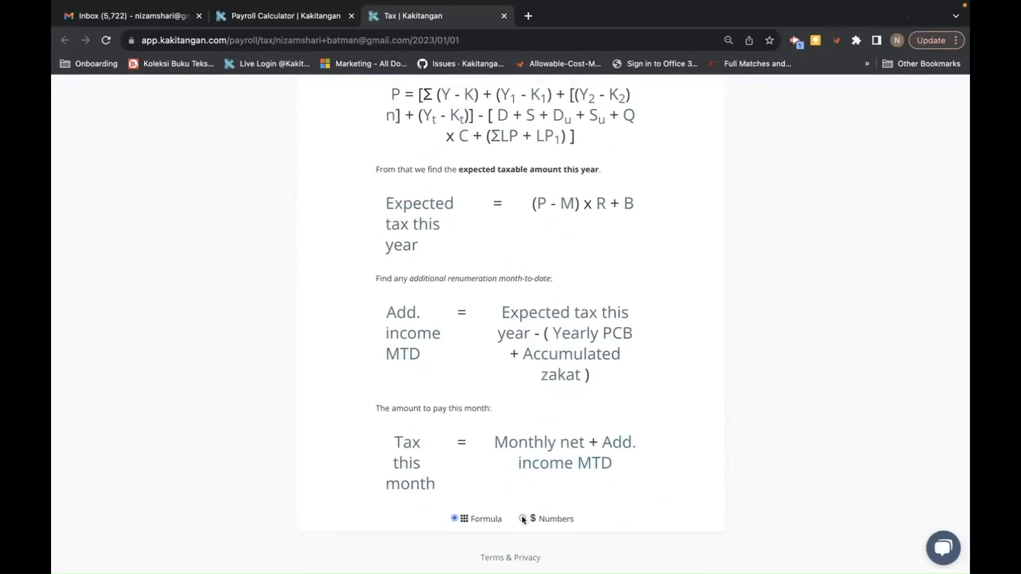
{"action": "left_click", "coordinate": [523, 519]}
{"action": "scroll", "coordinate": [576, 436], "scroll_direction": "up", "scroll_amount": 8}
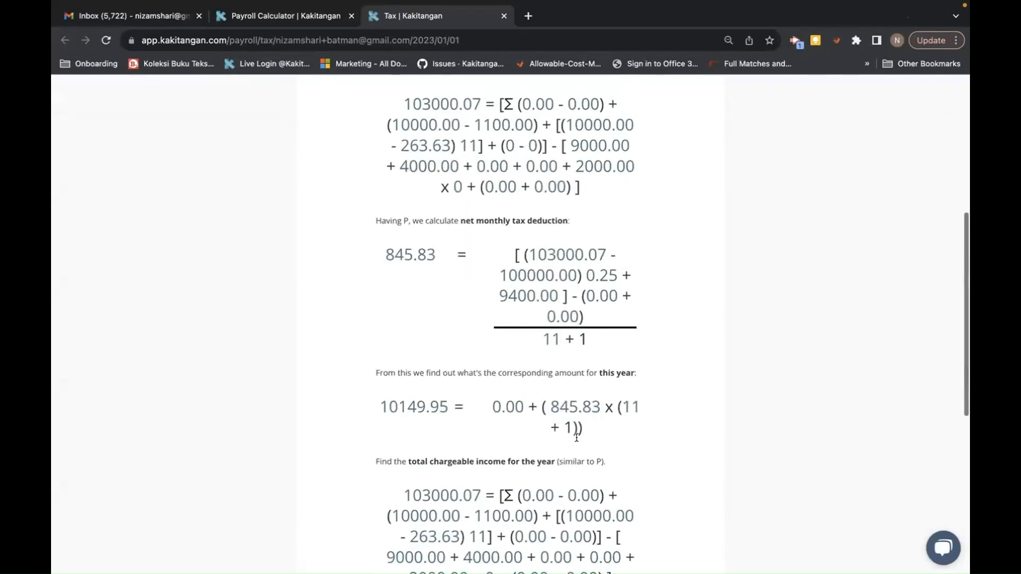
{"action": "scroll", "coordinate": [576, 436], "scroll_direction": "up", "scroll_amount": 2}
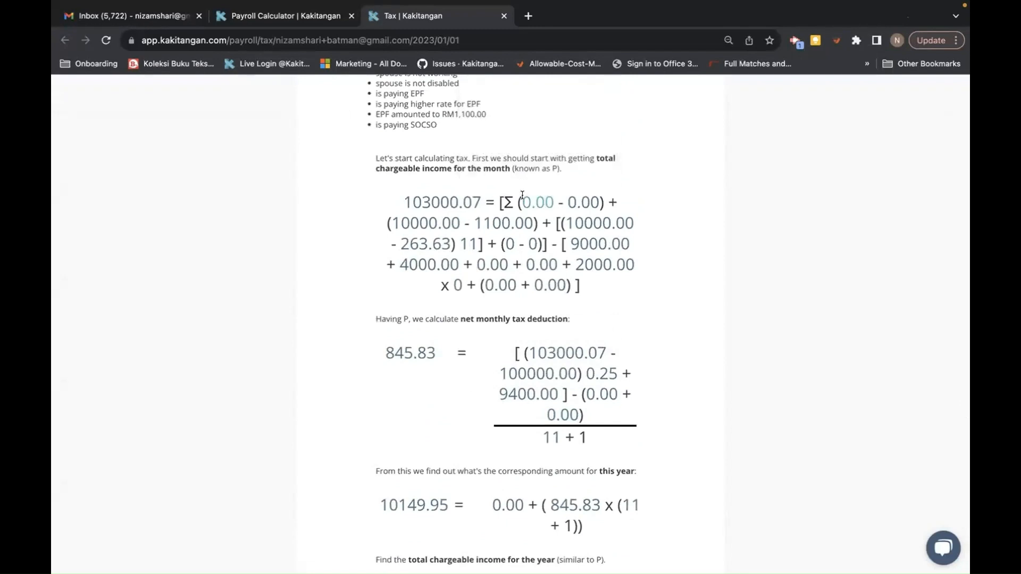
Examine the explanations of the terms in the monthly chargeable income calculation and close the tax breakdown
{"action": "mouse_move", "coordinate": [587, 202]}
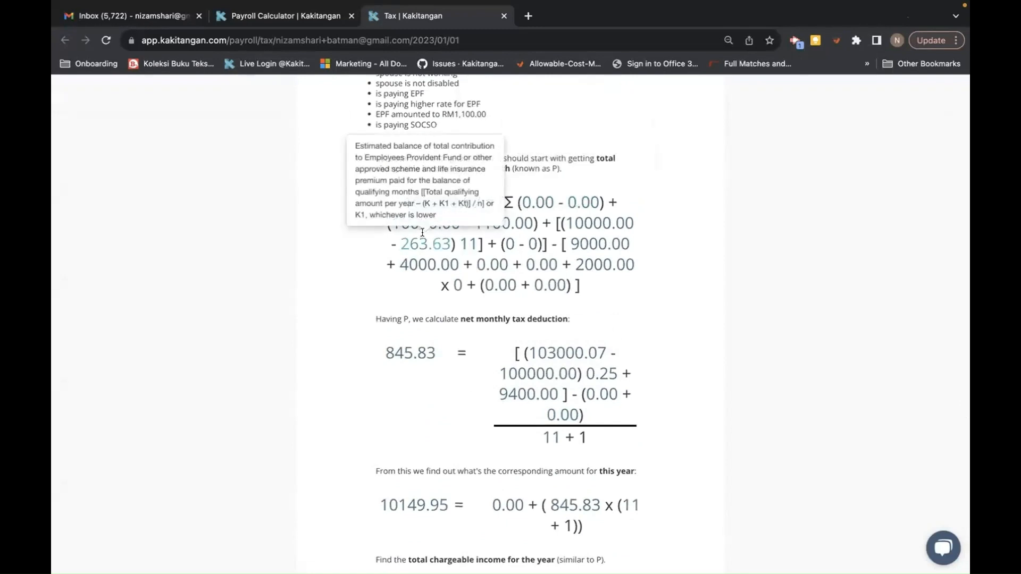
{"action": "mouse_move", "coordinate": [477, 223]}
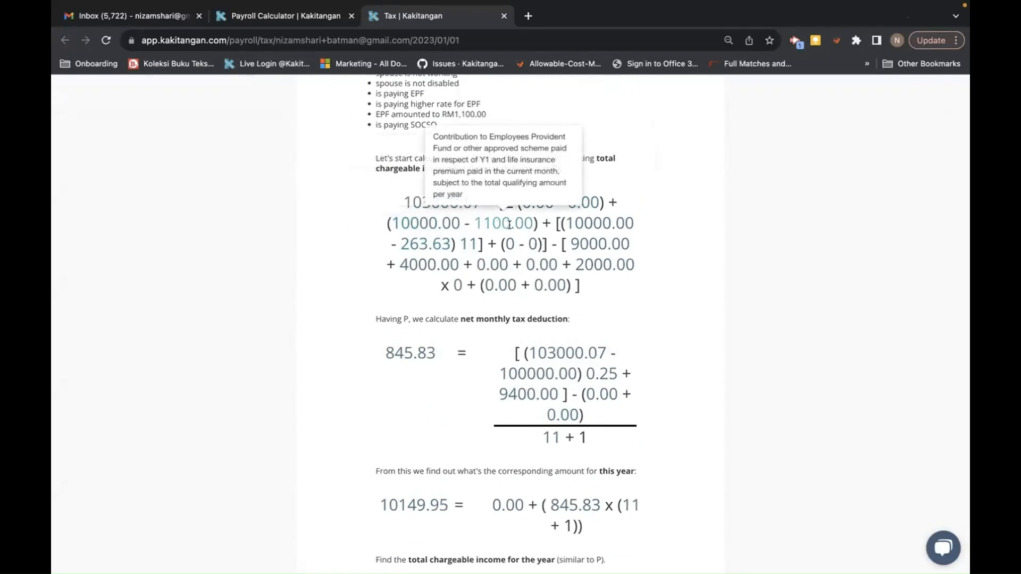
{"action": "mouse_move", "coordinate": [576, 222]}
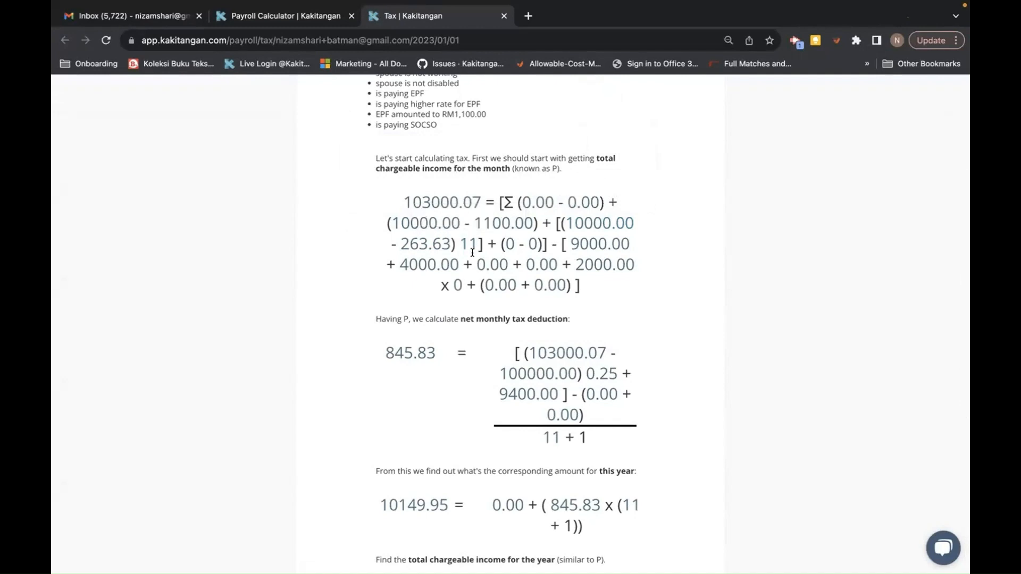
{"action": "mouse_move", "coordinate": [526, 219]}
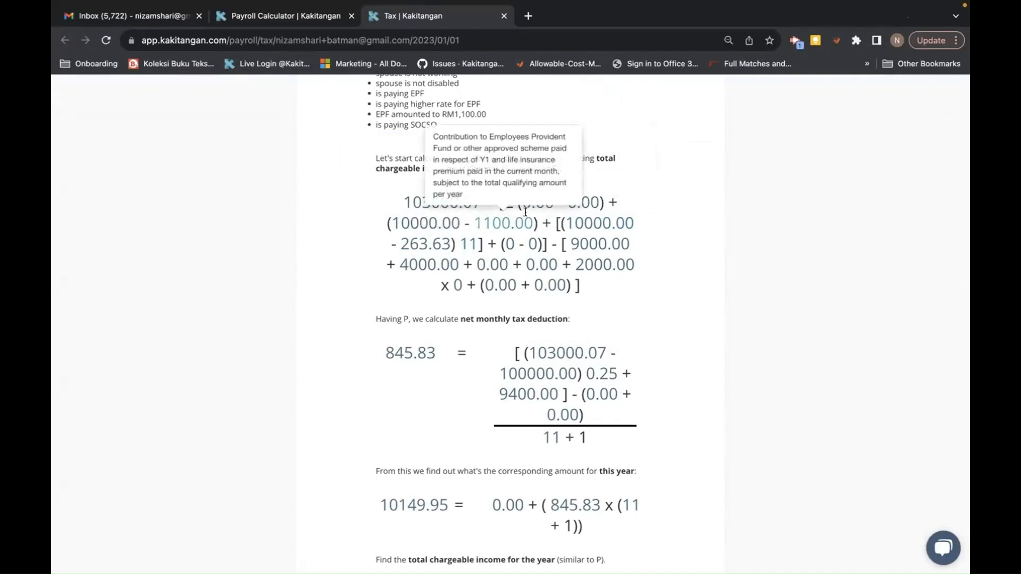
{"action": "mouse_move", "coordinate": [462, 241]}
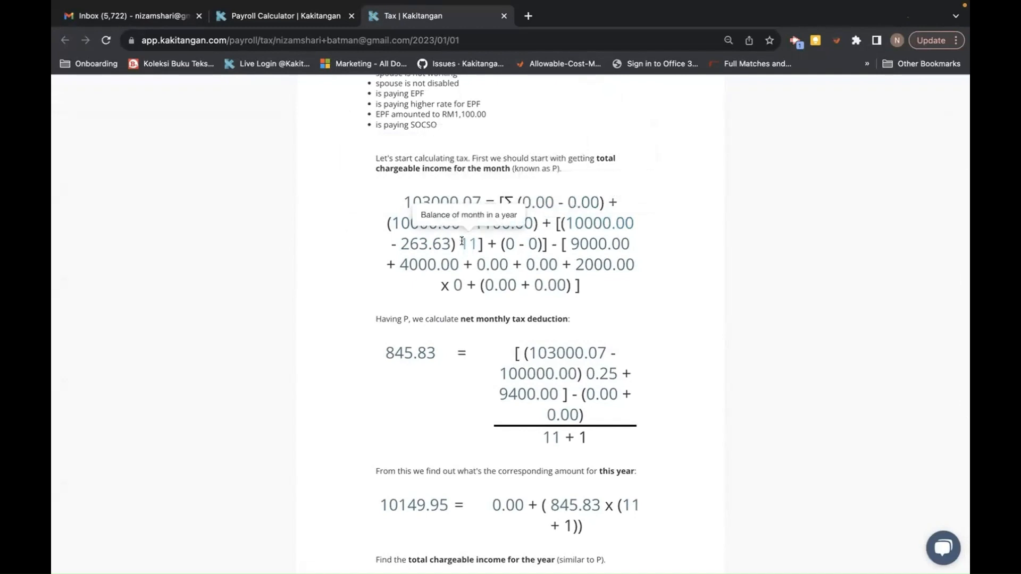
{"action": "scroll", "coordinate": [528, 275], "scroll_direction": "up", "scroll_amount": 4}
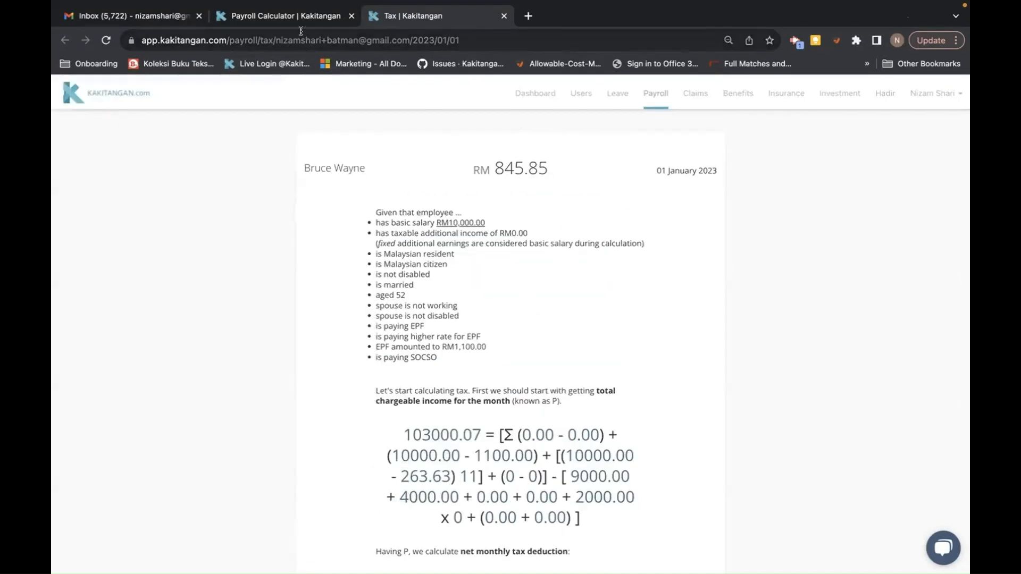
{"action": "left_click", "coordinate": [280, 16]}
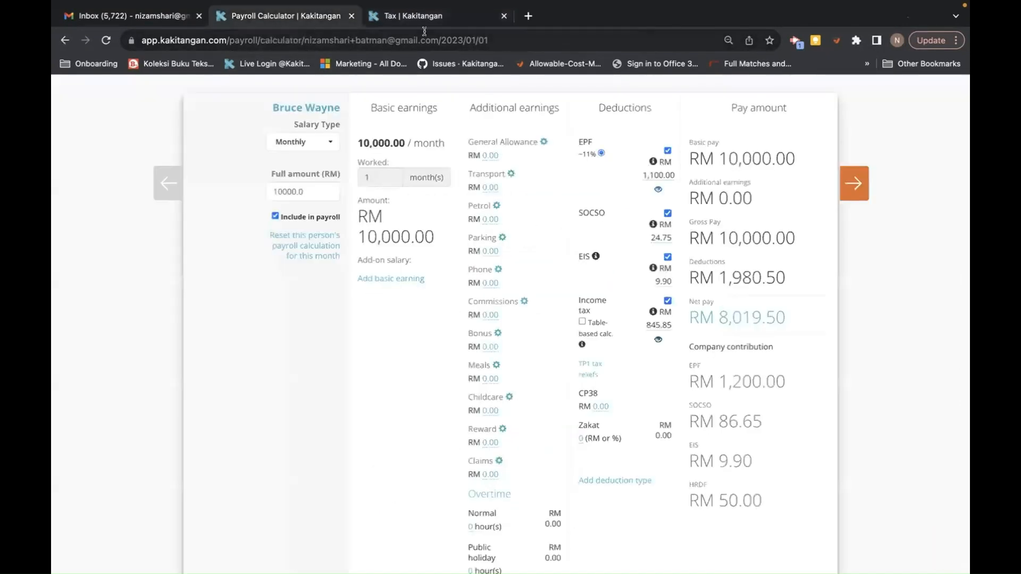
{"action": "left_click", "coordinate": [504, 16]}
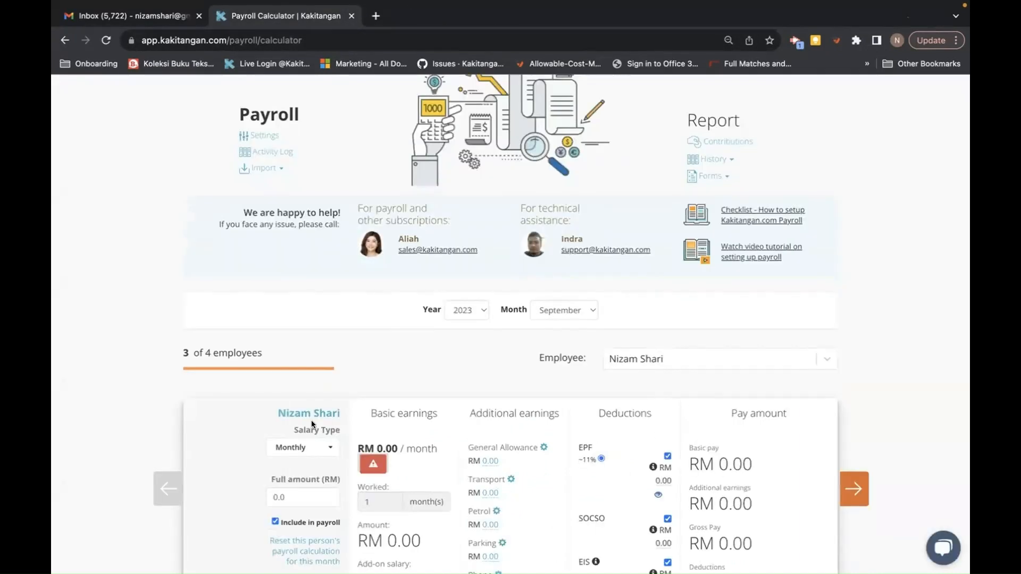
View the payroll activity log and the import options offered on the payroll page
{"action": "scroll", "coordinate": [312, 424], "scroll_direction": "down", "scroll_amount": 2}
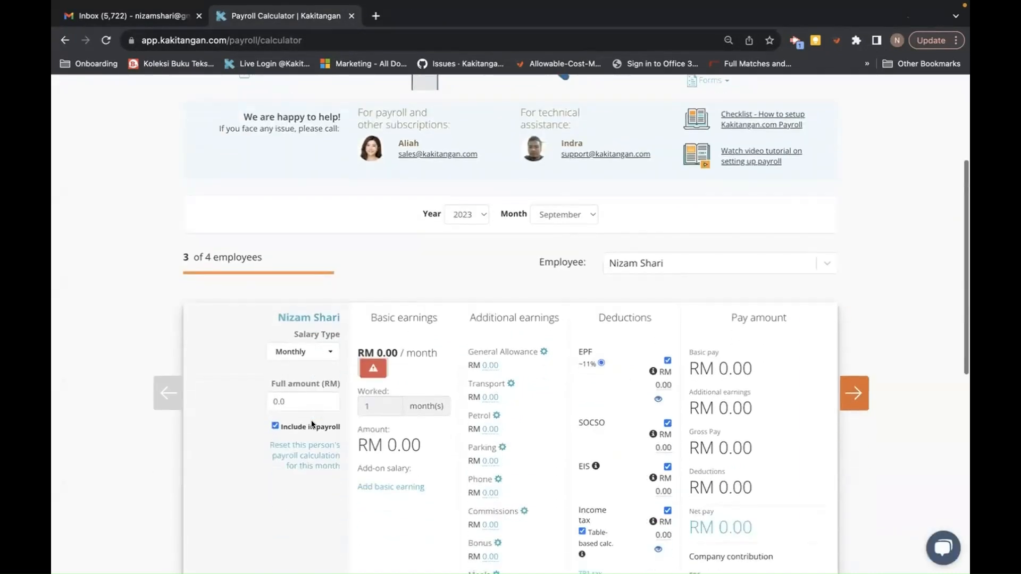
{"action": "scroll", "coordinate": [312, 425], "scroll_direction": "down", "scroll_amount": 2}
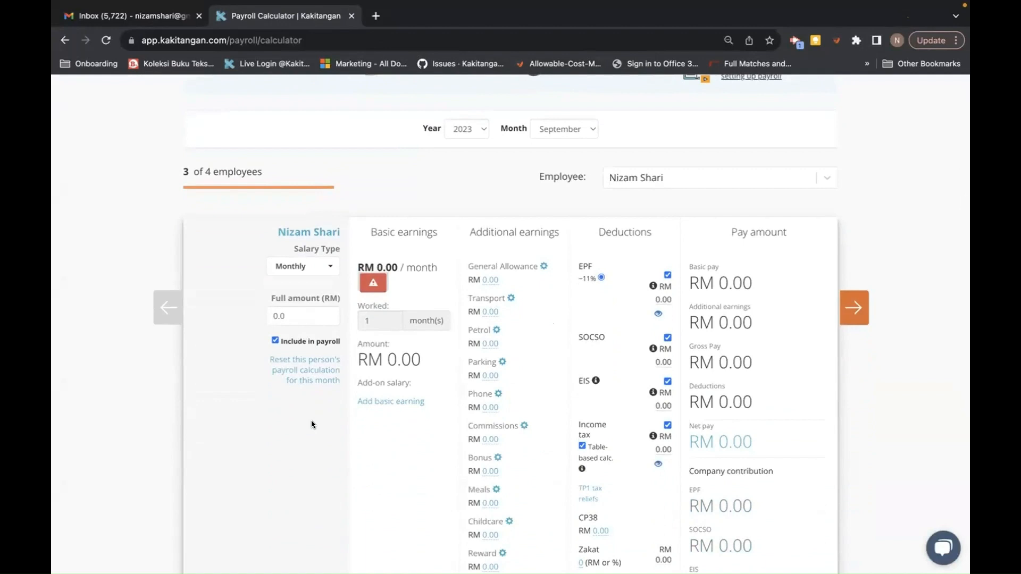
{"action": "scroll", "coordinate": [312, 425], "scroll_direction": "up", "scroll_amount": 5}
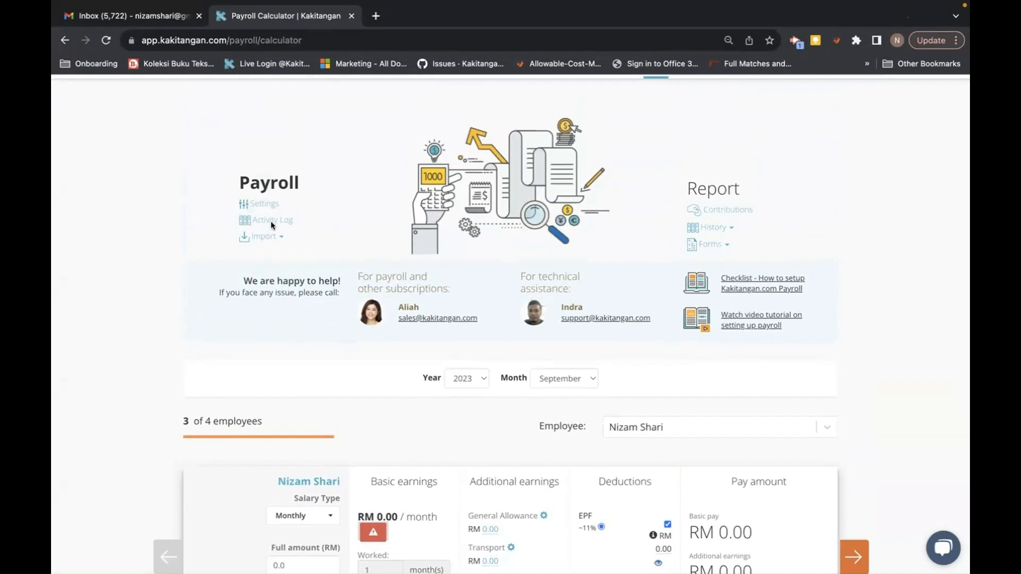
{"action": "left_click", "coordinate": [262, 224]}
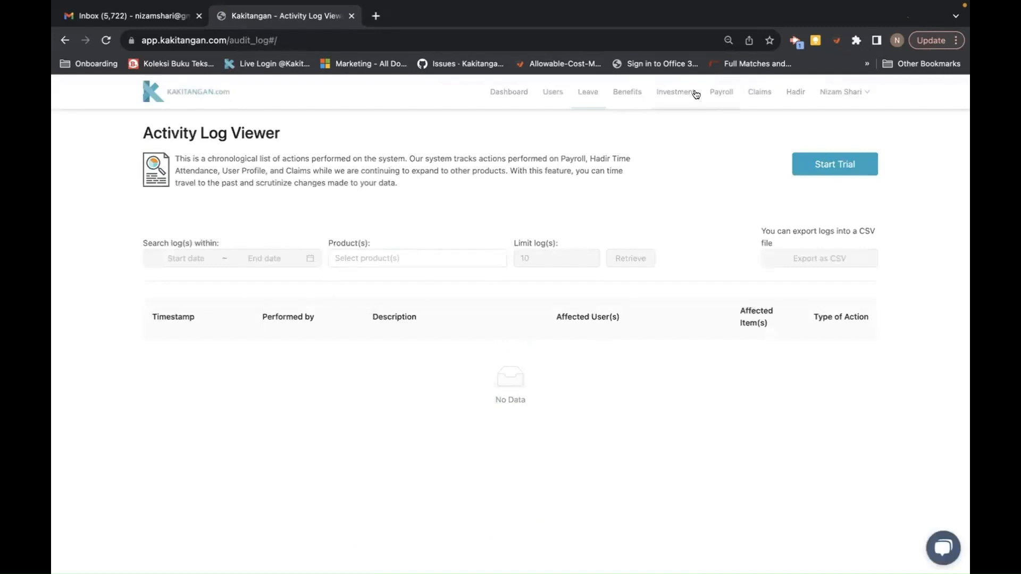
{"action": "left_click", "coordinate": [721, 91]}
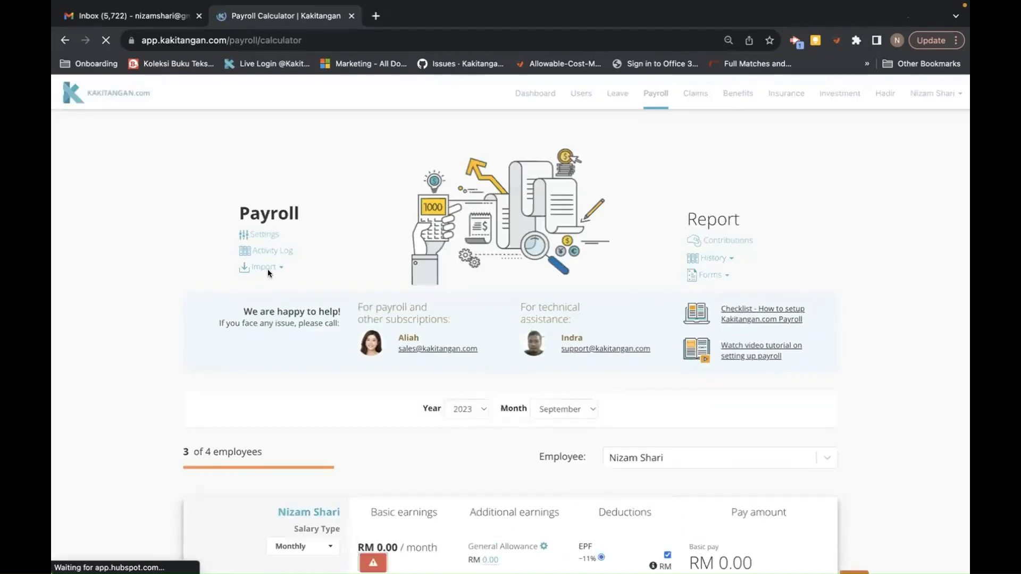
{"action": "left_click", "coordinate": [260, 267]}
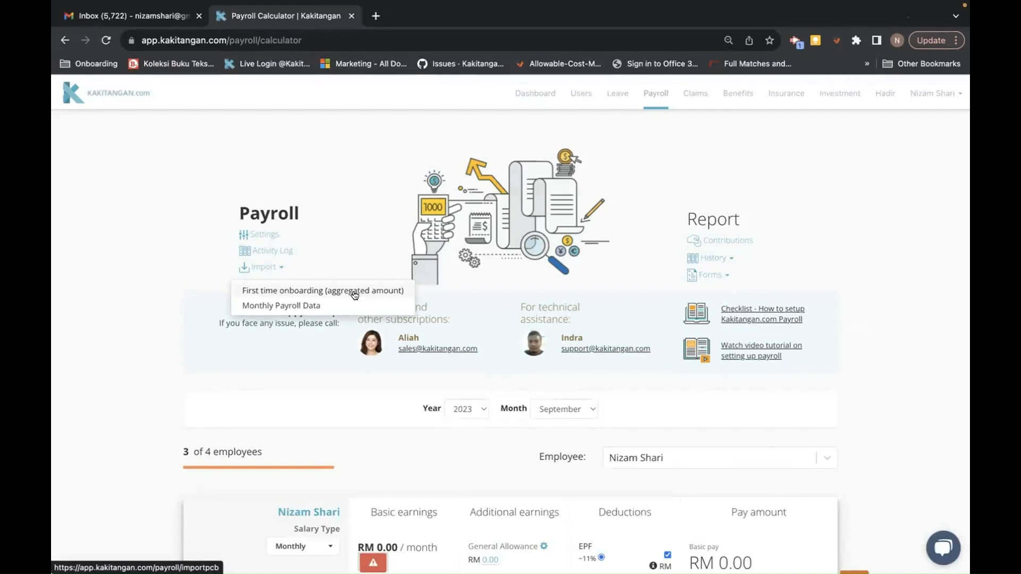
Switch the payroll calculator's month to January 2023 and look over the employee's payroll
{"action": "scroll", "coordinate": [534, 467], "scroll_direction": "down", "scroll_amount": 2}
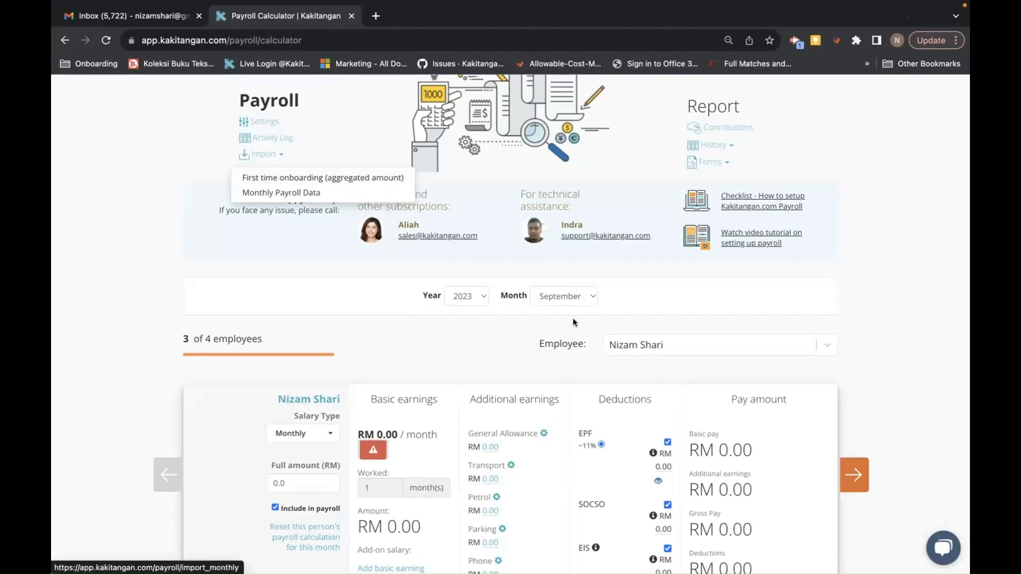
{"action": "left_click", "coordinate": [579, 298]}
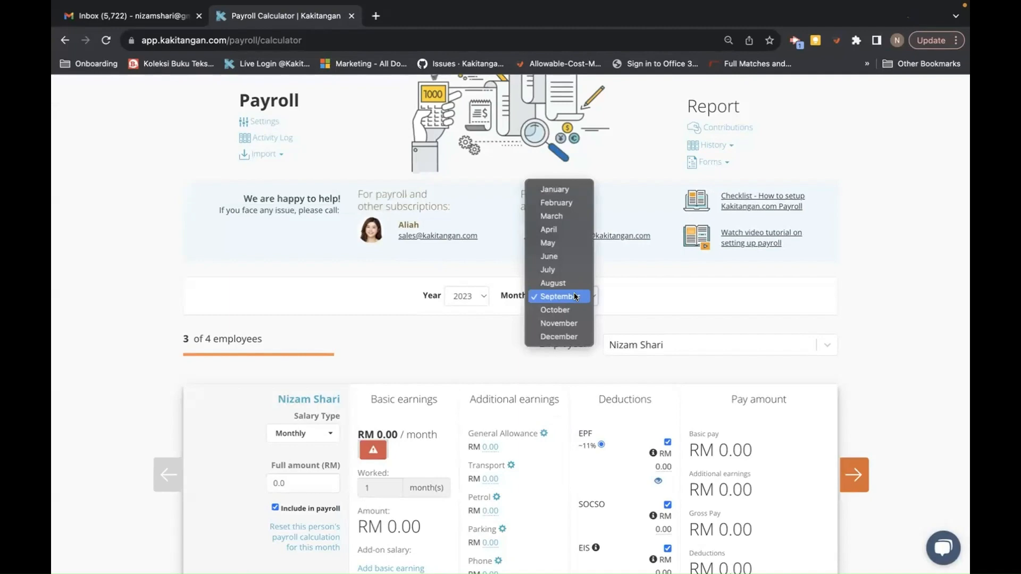
{"action": "left_click", "coordinate": [560, 194]}
{"action": "scroll", "coordinate": [503, 370], "scroll_direction": "down", "scroll_amount": 5}
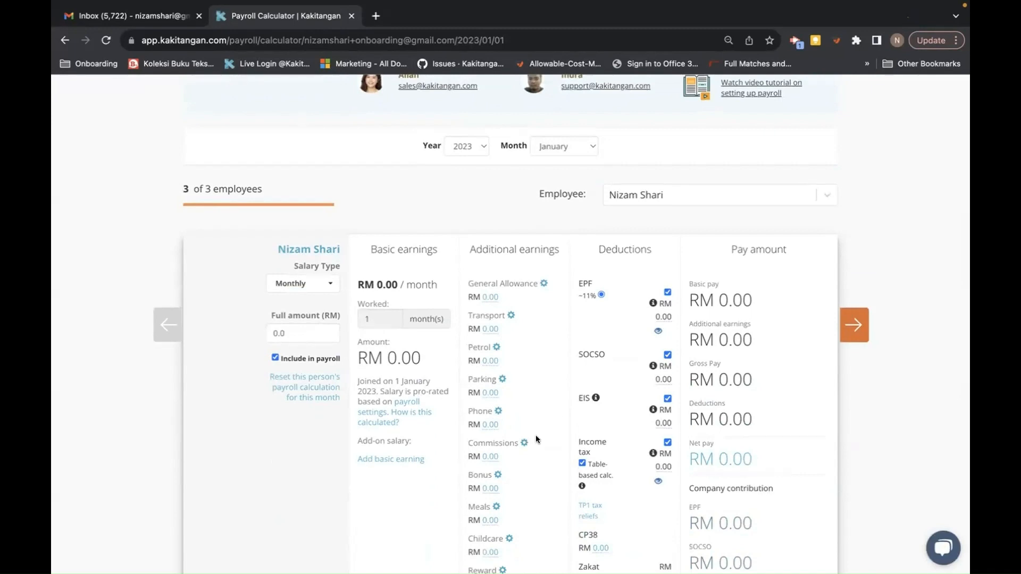
{"action": "scroll", "coordinate": [535, 435], "scroll_direction": "up", "scroll_amount": 4}
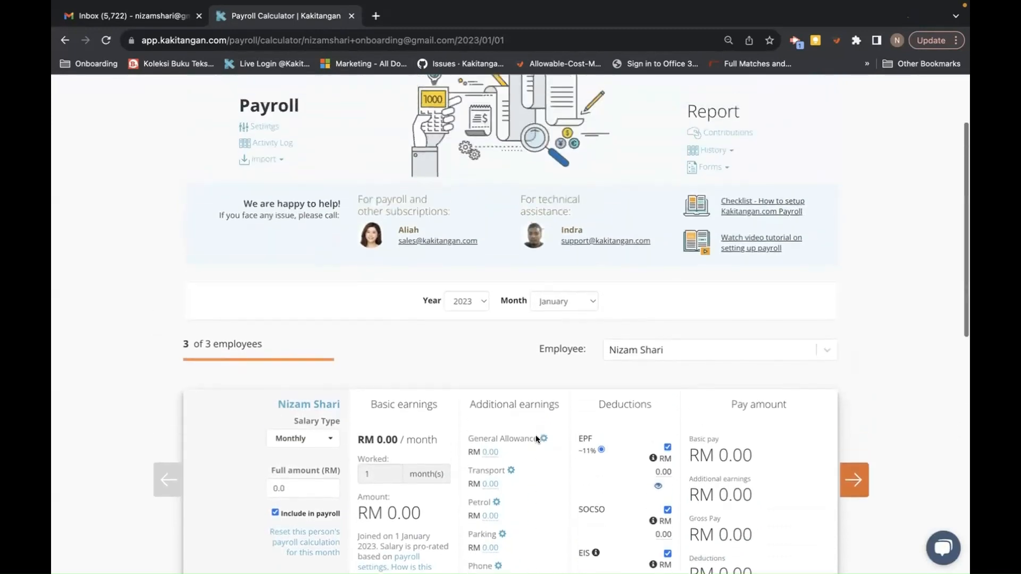
Open the first-time onboarding import of aggregated amounts and set the last listed employee's accumulated salary to 2500
{"action": "left_click", "coordinate": [263, 209]}
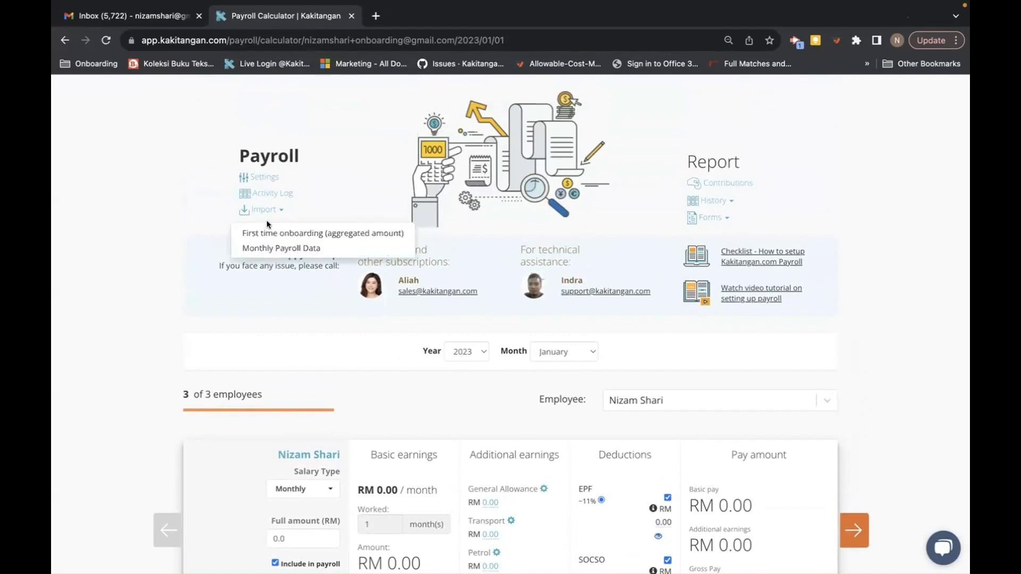
{"action": "left_click", "coordinate": [266, 228]}
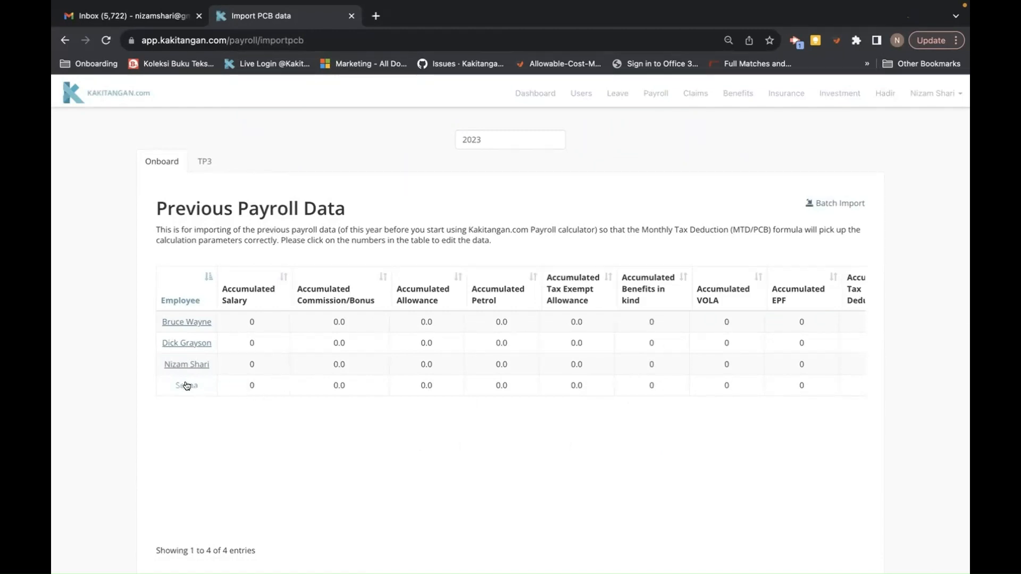
{"action": "left_click", "coordinate": [253, 384]}
{"action": "key", "text": "BackSpace"}
{"action": "type", "text": "2500"}
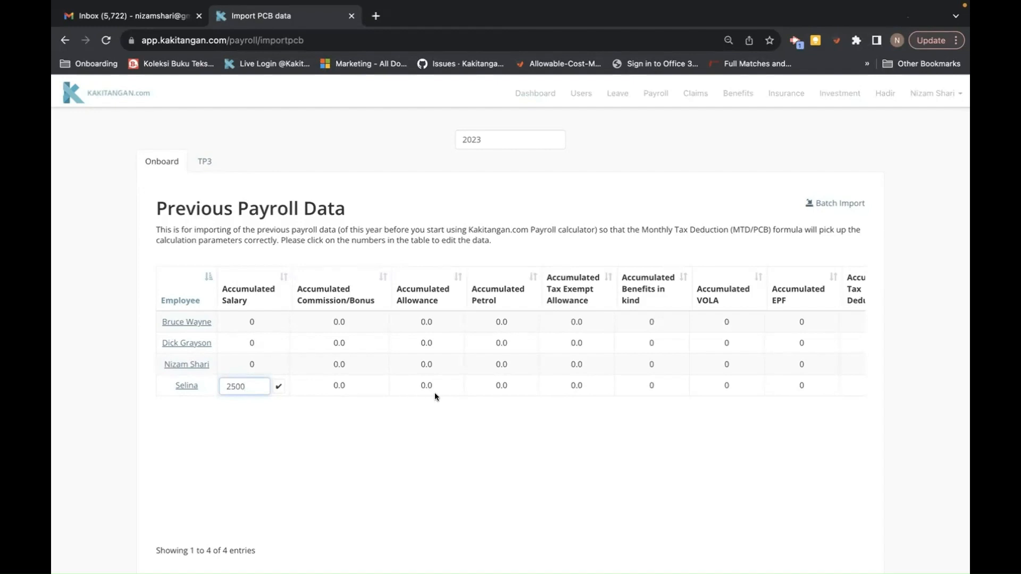
{"action": "left_click", "coordinate": [435, 394]}
{"action": "left_click", "coordinate": [250, 386]}
{"action": "key", "text": "BackSpace"}
{"action": "type", "text": "2500"}
{"action": "key", "text": "Return"}
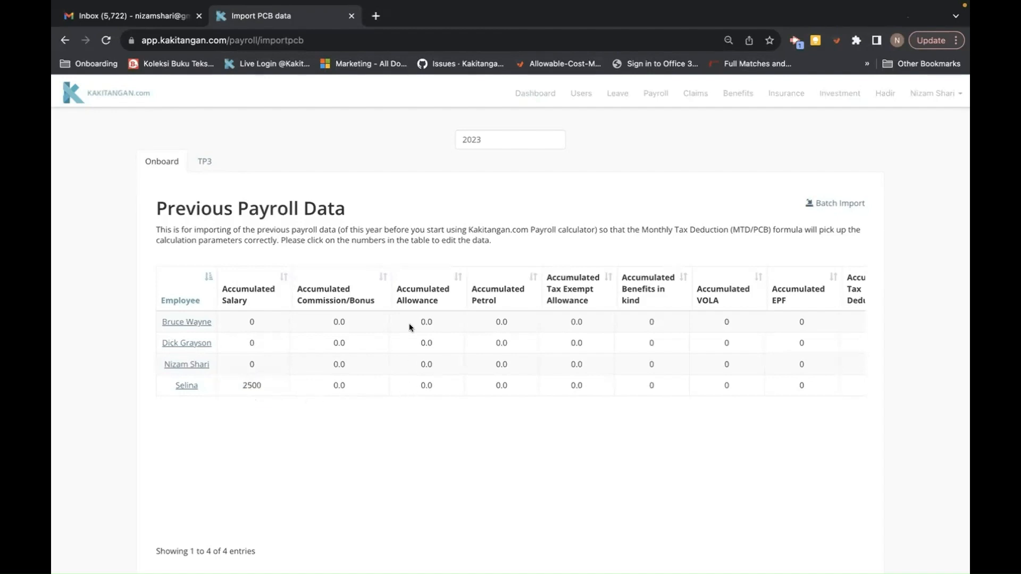
Set the last listed employee's accumulated allowance to 100 in the previous payroll data
{"action": "left_click", "coordinate": [426, 384]}
{"action": "key", "text": "BackSpace"}
{"action": "key", "text": "BackSpace"}
{"action": "key", "text": "BackSpace"}
{"action": "type", "text": "100"}
{"action": "left_click", "coordinate": [453, 386]}
Set the same employee's accumulated EPF to 260 in the previous payroll data
{"action": "scroll", "coordinate": [738, 383], "scroll_direction": "right", "scroll_amount": 2}
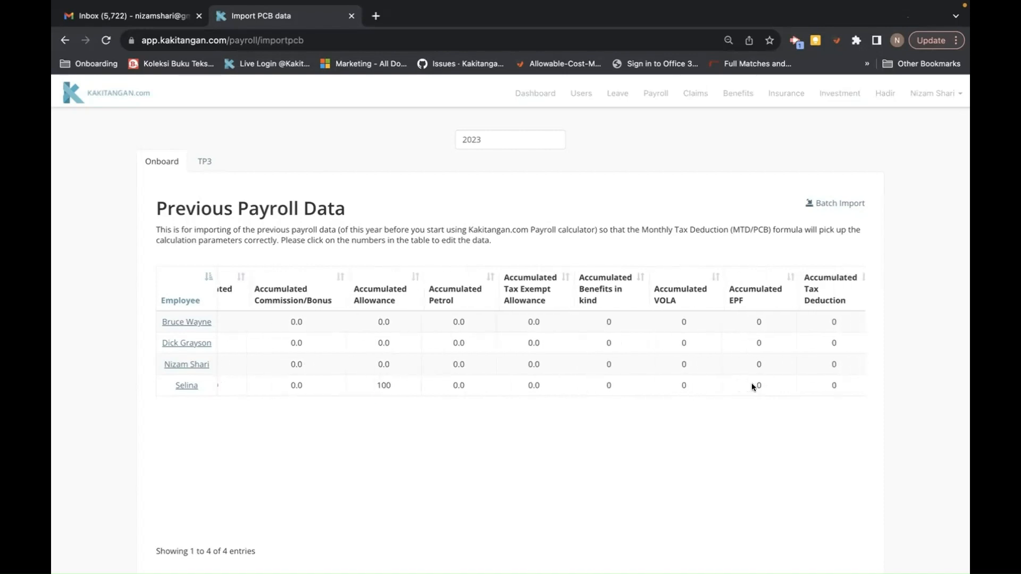
{"action": "left_click", "coordinate": [752, 384]}
{"action": "type", "text": "260"}
{"action": "left_click", "coordinate": [805, 409]}
Set the same employee's accumulated SOCSO to 10 in the previous payroll data
{"action": "scroll", "coordinate": [799, 385], "scroll_direction": "right", "scroll_amount": 5}
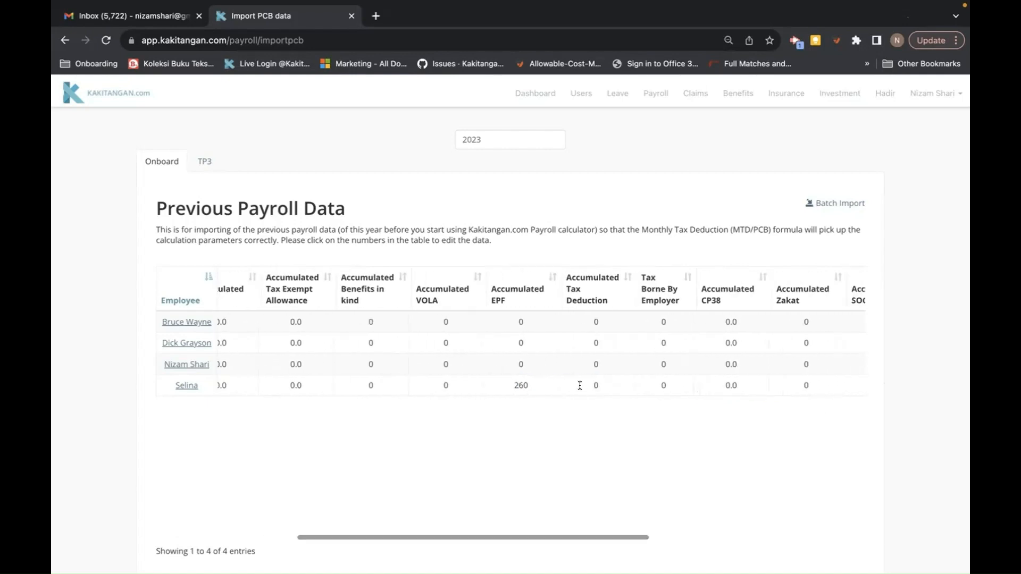
{"action": "scroll", "coordinate": [733, 385], "scroll_direction": "right", "scroll_amount": 4}
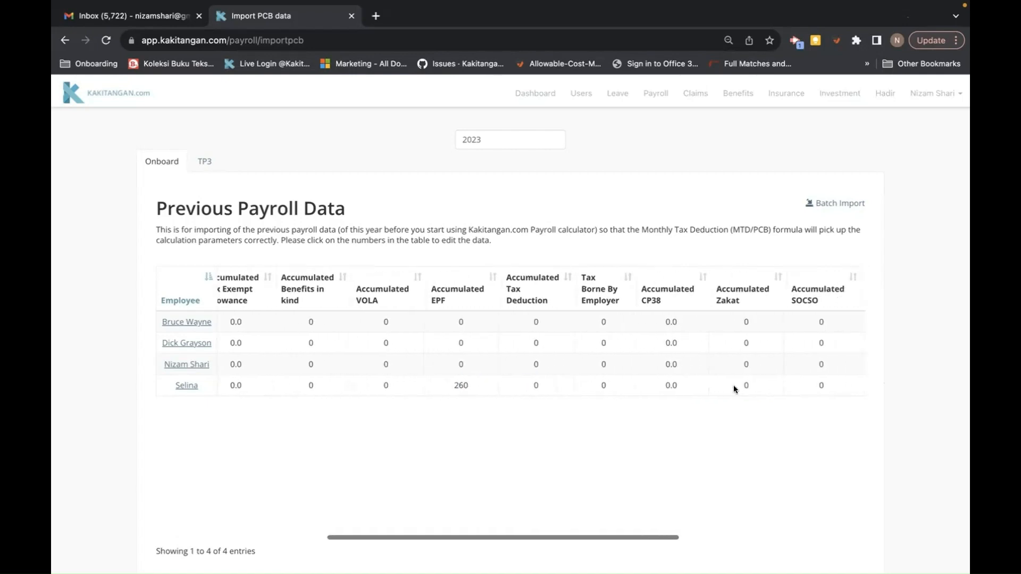
{"action": "scroll", "coordinate": [733, 385], "scroll_direction": "right", "scroll_amount": 2}
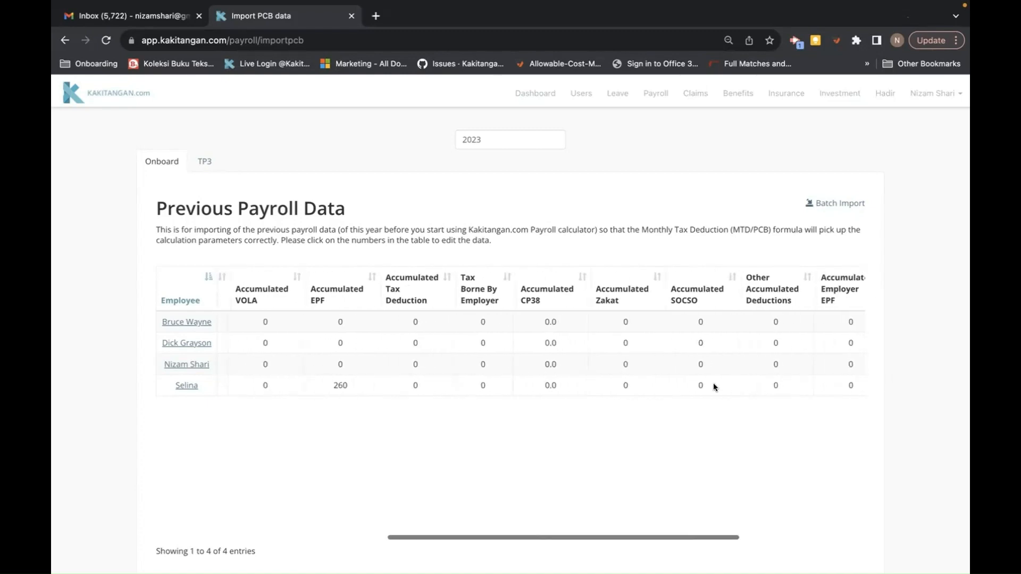
{"action": "left_click", "coordinate": [699, 383]}
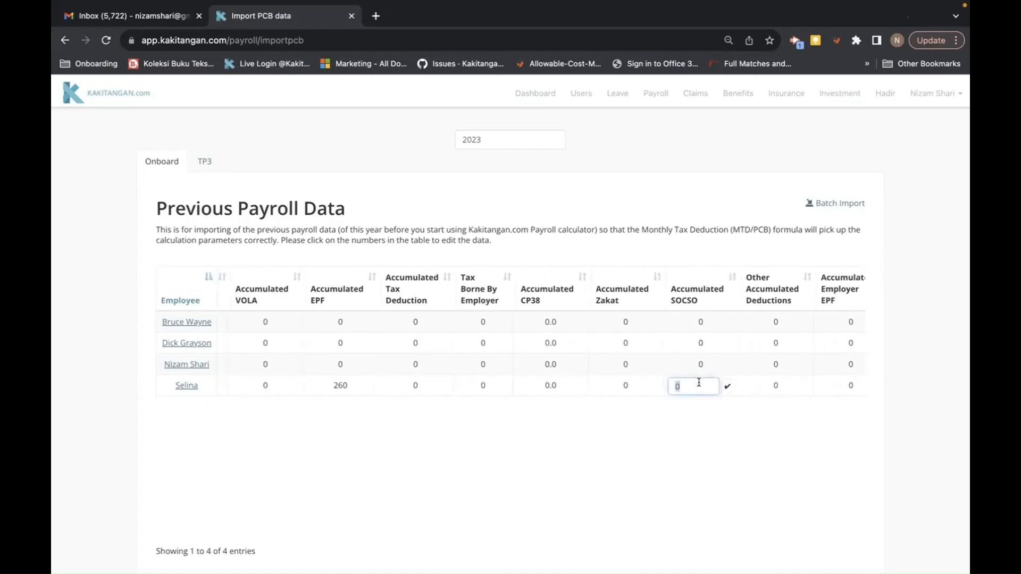
{"action": "type", "text": "19"}
{"action": "key", "text": "BackSpace"}
{"action": "key", "text": "BackSpace"}
{"action": "key", "text": "BackSpace"}
{"action": "type", "text": "10"}
{"action": "key", "text": "Return"}
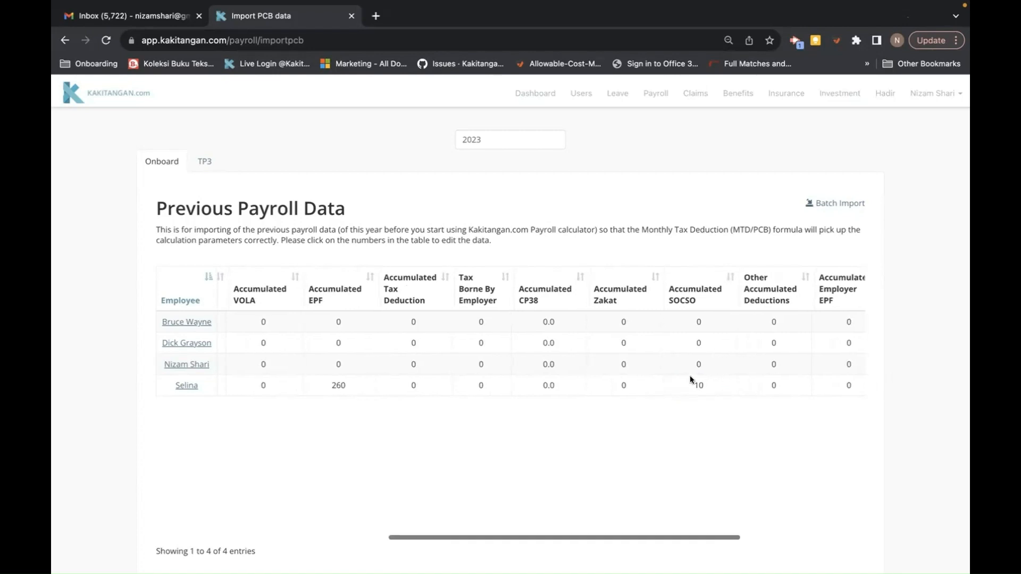
Set the same employee's accumulated employer EPF to 300 and review the row's entered amounts
{"action": "scroll", "coordinate": [690, 380], "scroll_direction": "right", "scroll_amount": 3}
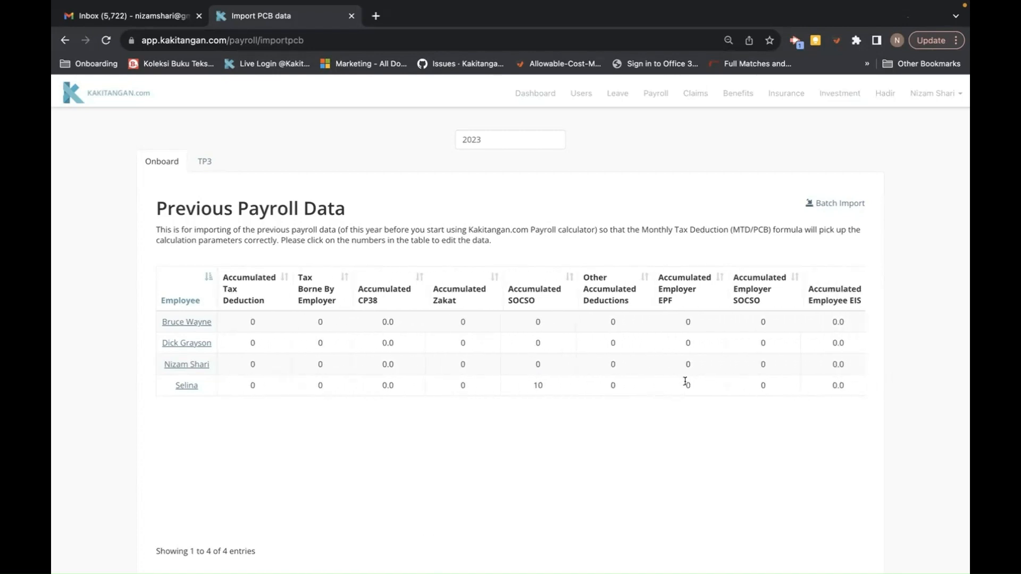
{"action": "left_click", "coordinate": [683, 381]}
{"action": "type", "text": "300"}
{"action": "key", "text": "Return"}
{"action": "scroll", "coordinate": [723, 384], "scroll_direction": "left", "scroll_amount": 10}
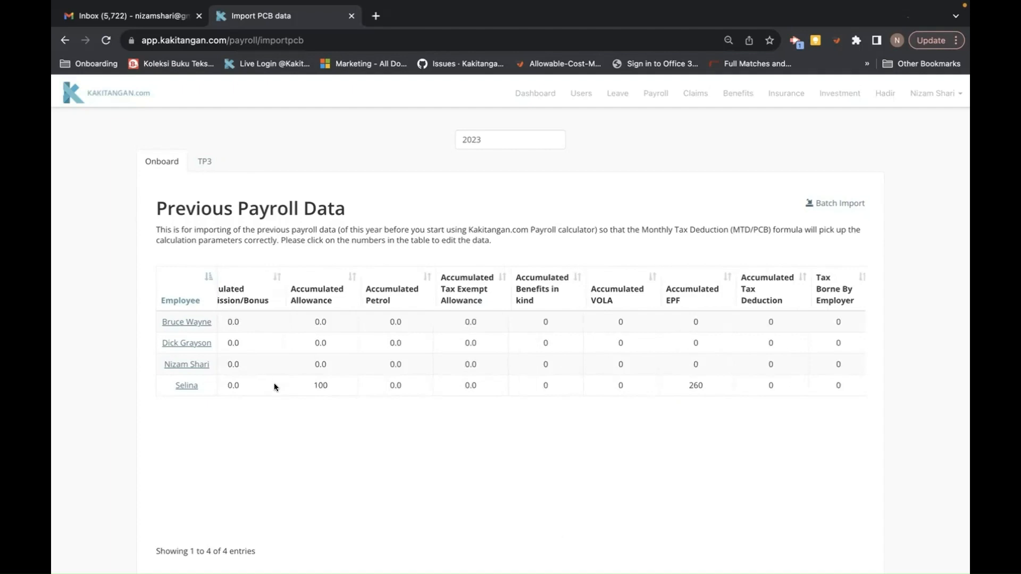
{"action": "scroll", "coordinate": [276, 383], "scroll_direction": "left", "scroll_amount": 3}
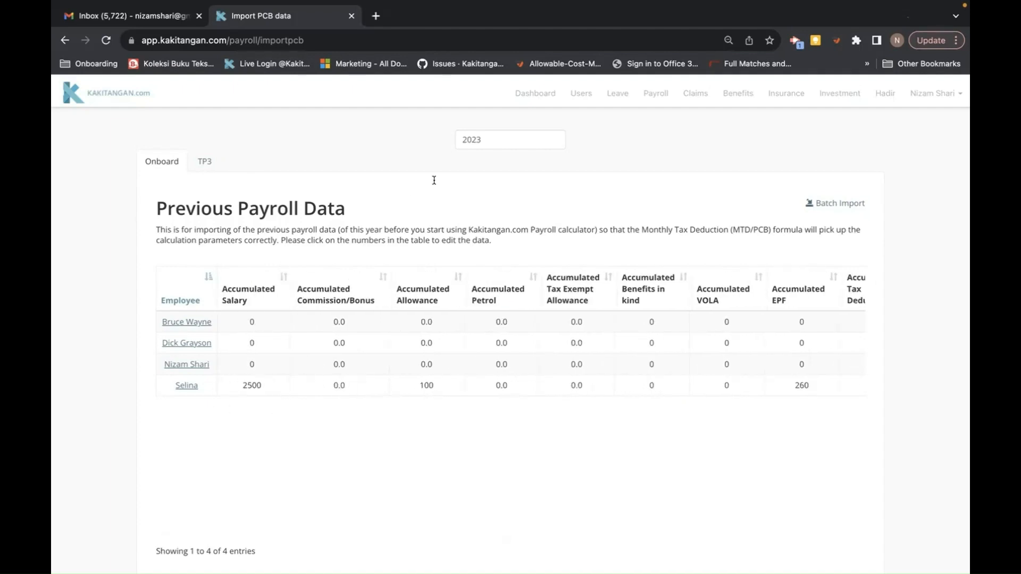
Return to the payroll calculator, set the first employee's phone allowance to RM 200 and recalculate the pay
{"action": "left_click", "coordinate": [650, 95]}
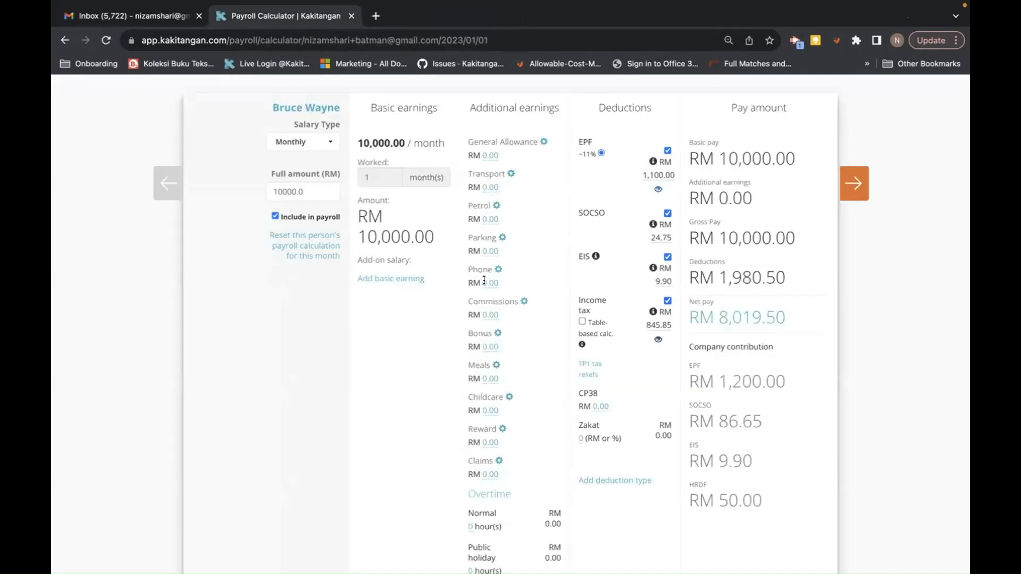
{"action": "left_click", "coordinate": [492, 253]}
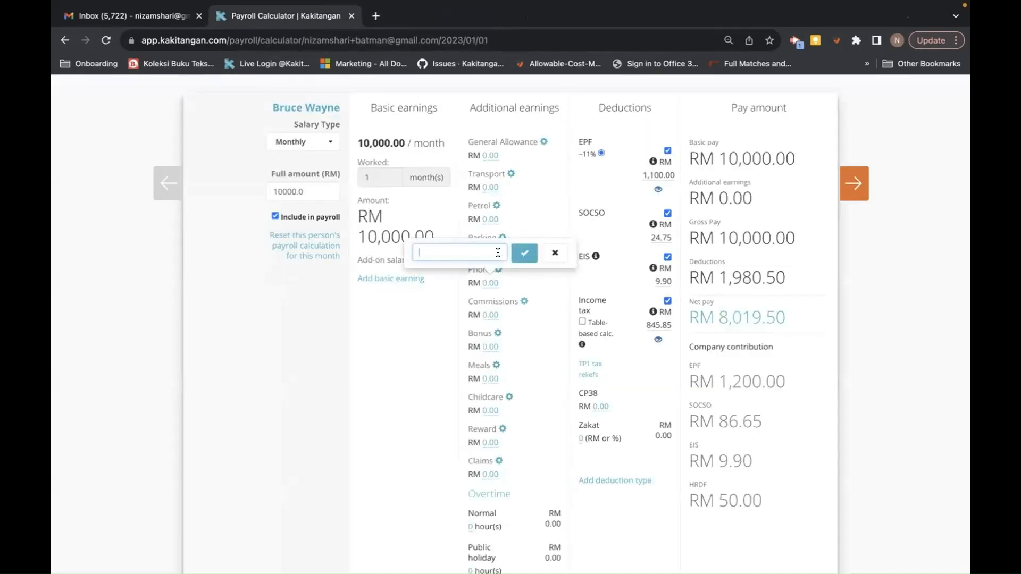
{"action": "type", "text": "200"}
{"action": "left_click", "coordinate": [521, 251]}
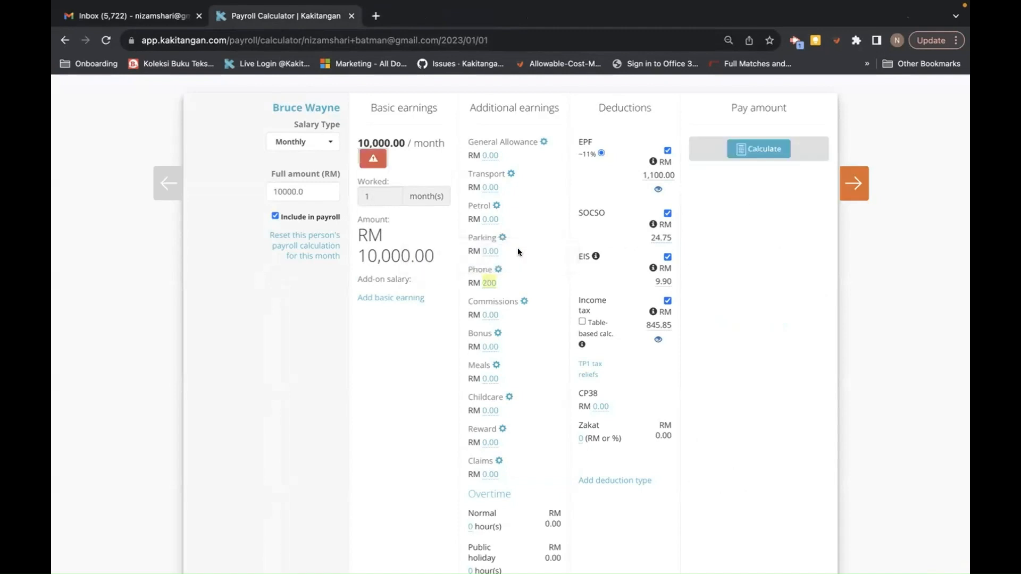
{"action": "left_click", "coordinate": [766, 147]}
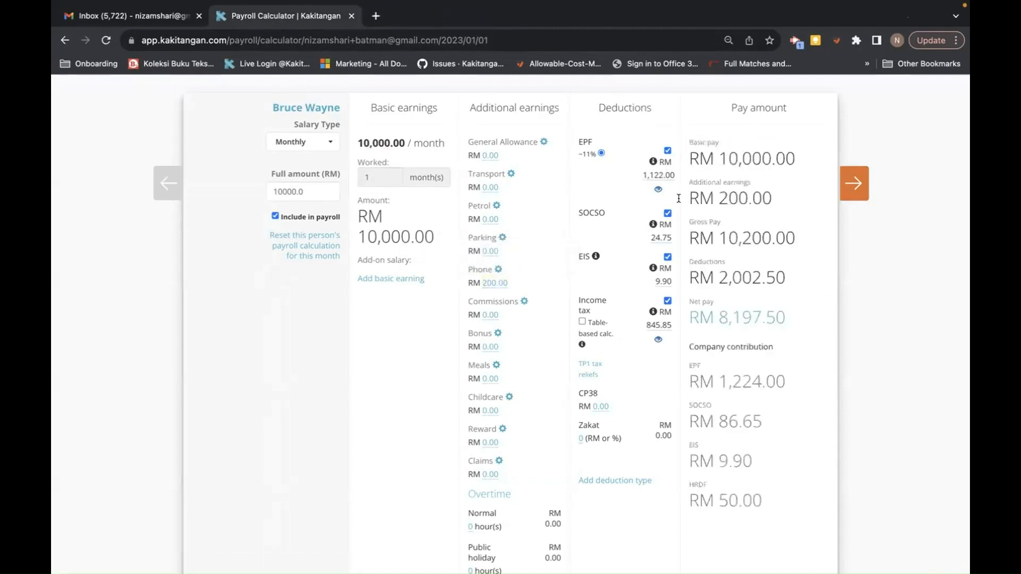
Check which contributions the phone allowance is subjected to and look over the employee's additional earnings and overtime
{"action": "left_click", "coordinate": [494, 270]}
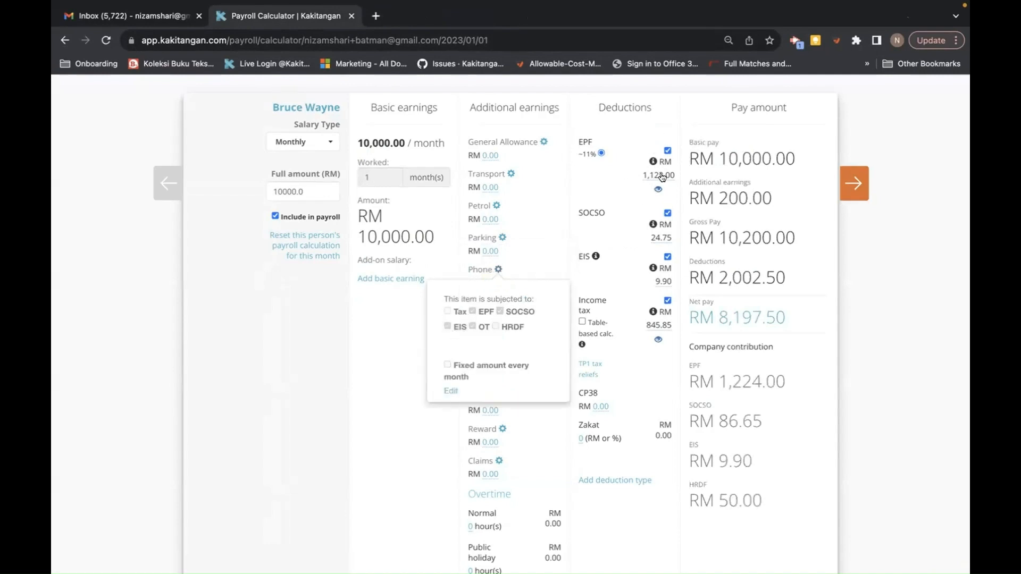
{"action": "left_click", "coordinate": [494, 271]}
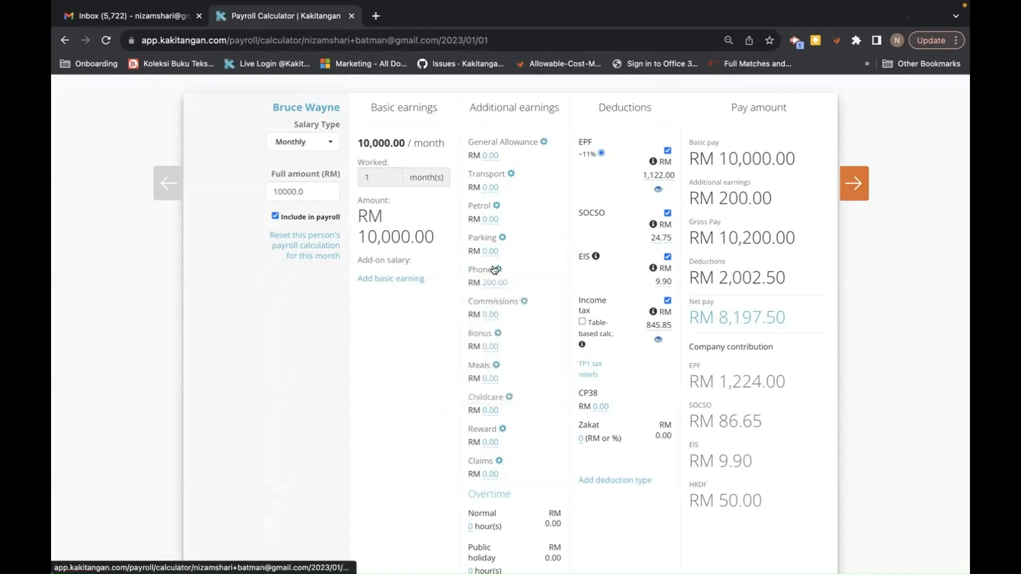
{"action": "scroll", "coordinate": [493, 367], "scroll_direction": "down", "scroll_amount": 2}
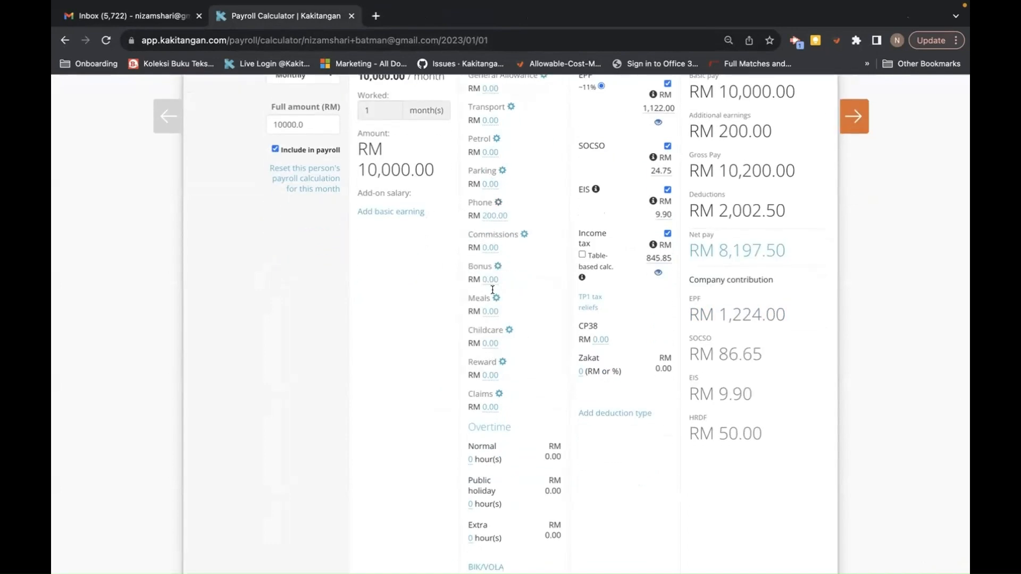
{"action": "scroll", "coordinate": [495, 343], "scroll_direction": "up", "scroll_amount": 1}
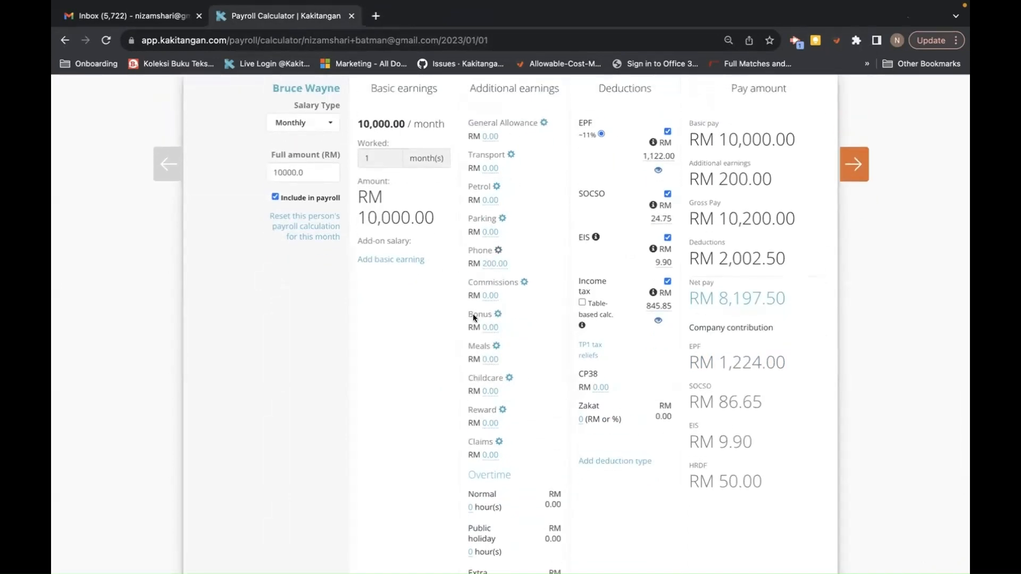
{"action": "scroll", "coordinate": [487, 412], "scroll_direction": "down", "scroll_amount": 3}
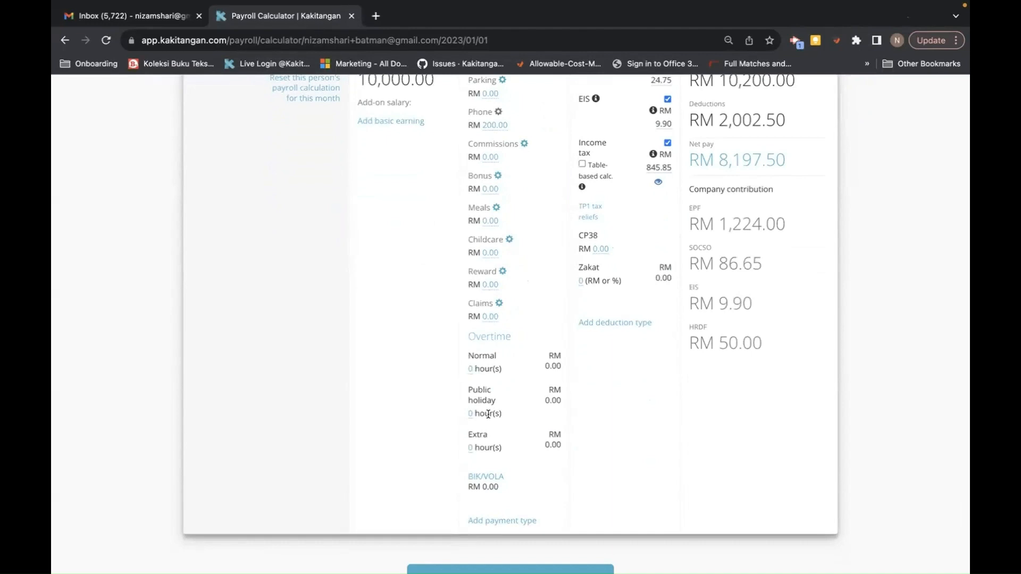
{"action": "scroll", "coordinate": [516, 336], "scroll_direction": "up", "scroll_amount": 4}
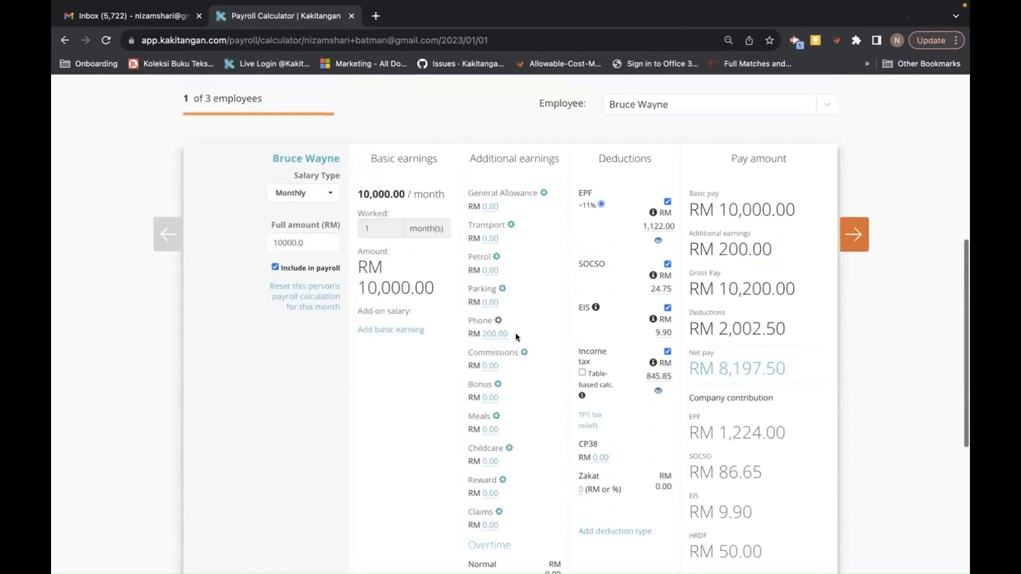
Open the payment addition settings, exclude the Petrol addition from OT pay and disable it
{"action": "scroll", "coordinate": [516, 337], "scroll_direction": "down", "scroll_amount": 5}
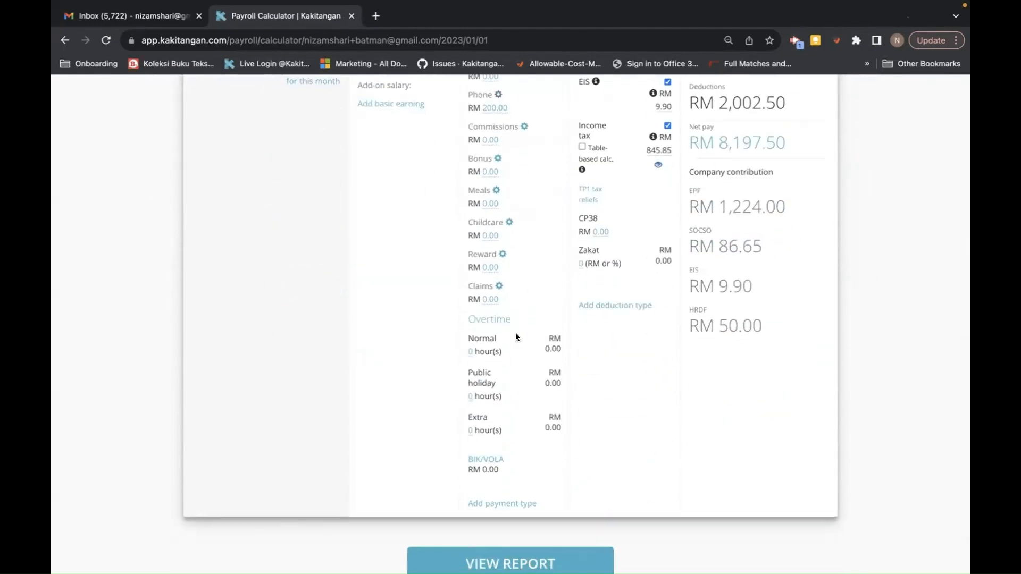
{"action": "left_click", "coordinate": [522, 504]}
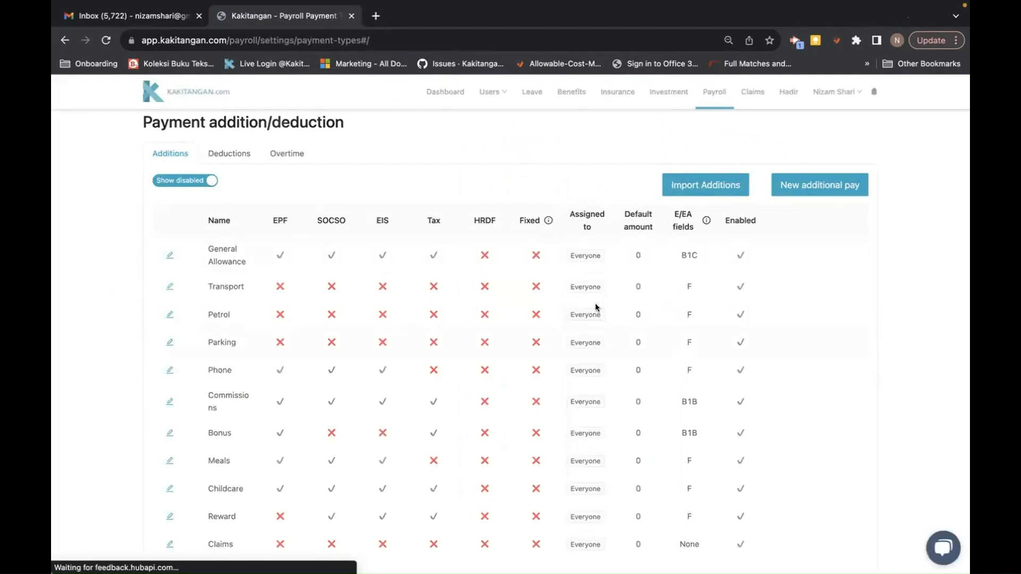
{"action": "scroll", "coordinate": [388, 383], "scroll_direction": "down", "scroll_amount": 2}
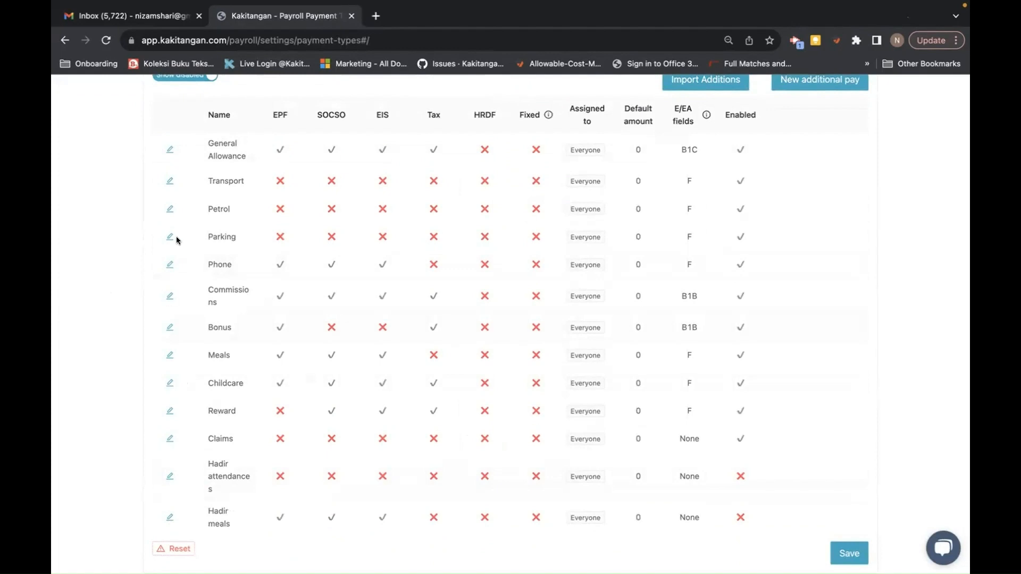
{"action": "left_click", "coordinate": [170, 209]}
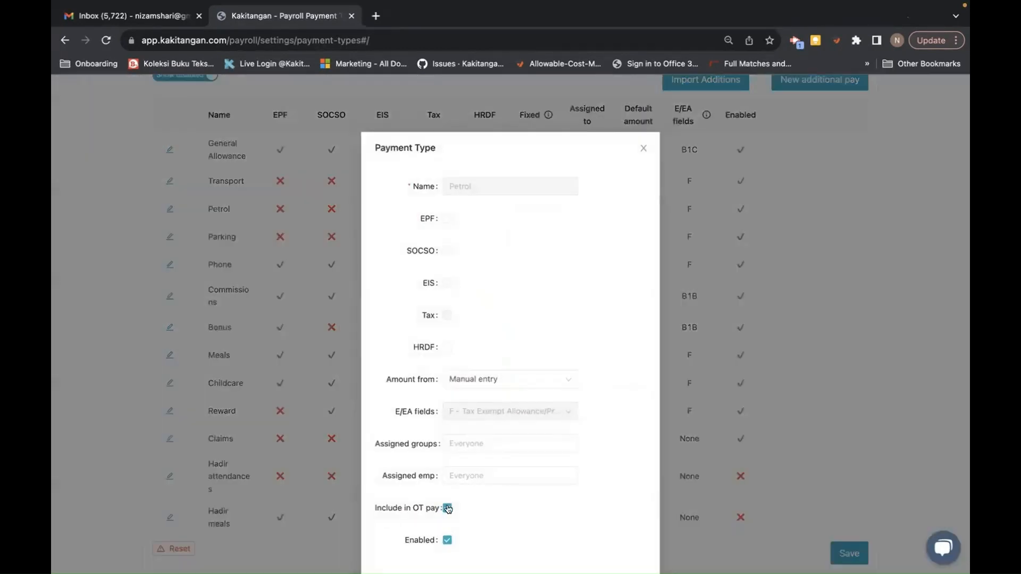
{"action": "left_click", "coordinate": [447, 509]}
{"action": "left_click", "coordinate": [447, 541]}
{"action": "scroll", "coordinate": [548, 513], "scroll_direction": "down", "scroll_amount": 2}
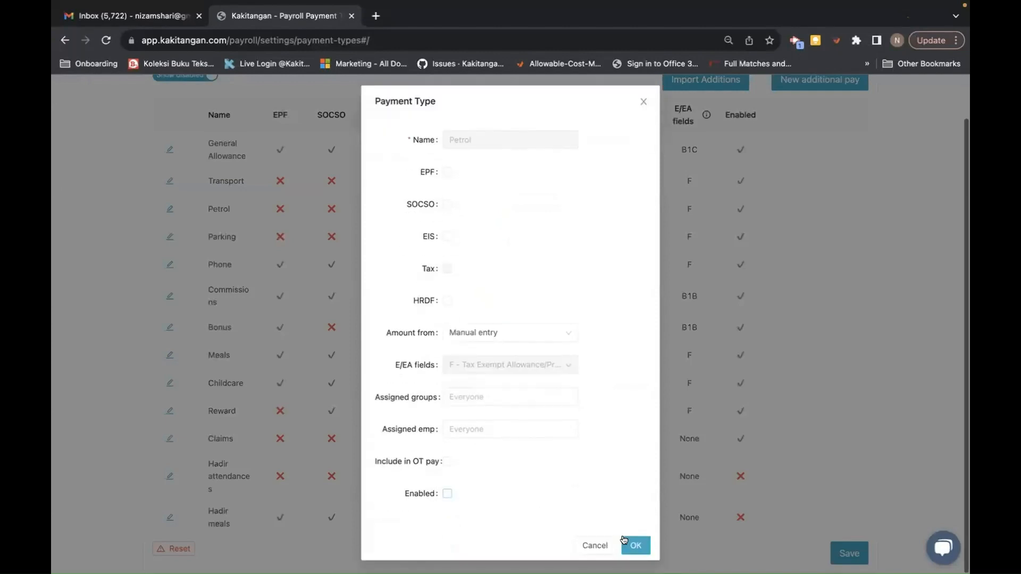
{"action": "left_click", "coordinate": [632, 544]}
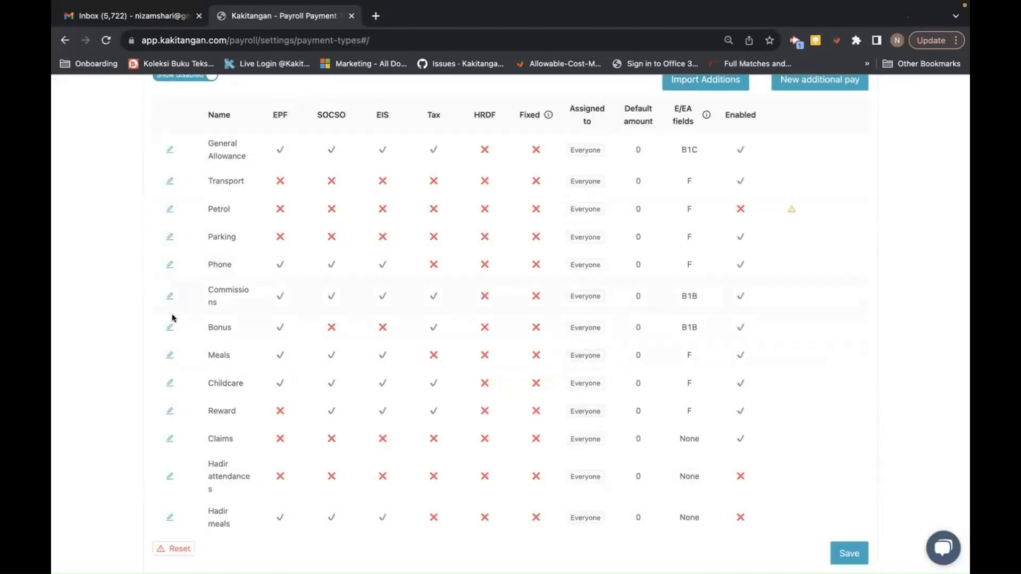
Exclude the Meals addition from OT pay and disable it
{"action": "left_click", "coordinate": [165, 355]}
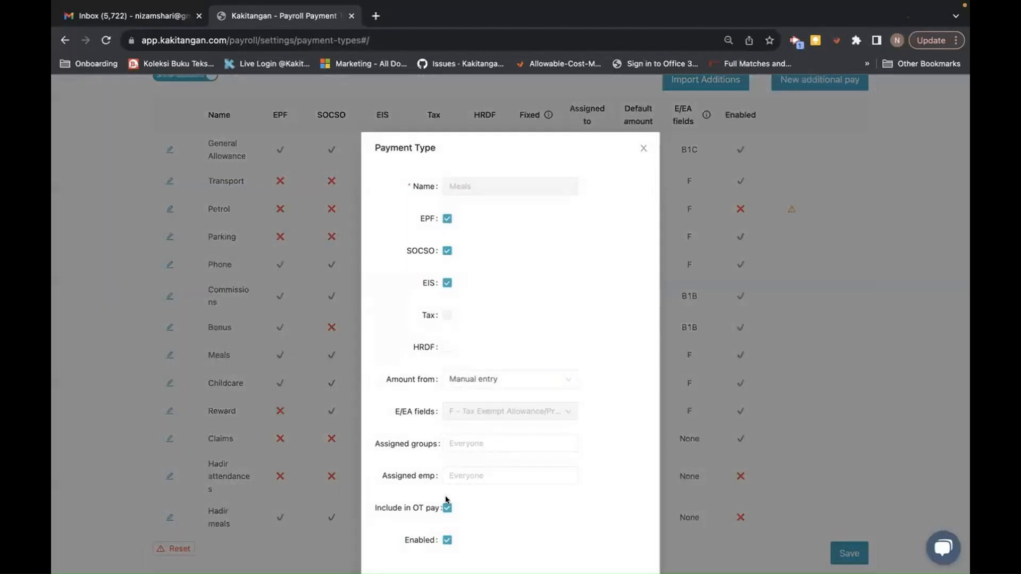
{"action": "left_click", "coordinate": [447, 508]}
{"action": "left_click", "coordinate": [446, 541]}
{"action": "scroll", "coordinate": [586, 467], "scroll_direction": "down", "scroll_amount": 2}
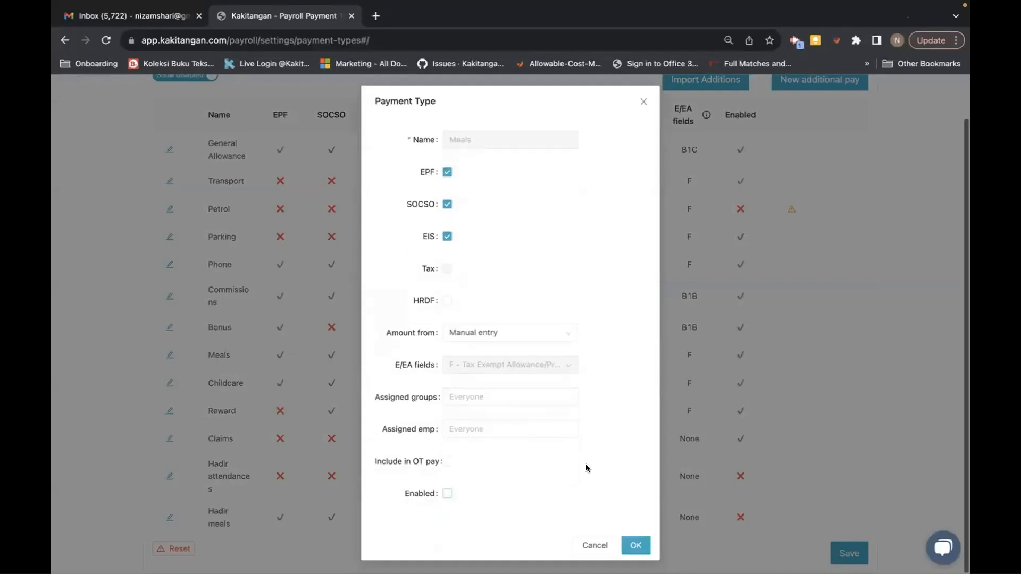
{"action": "left_click", "coordinate": [636, 545]}
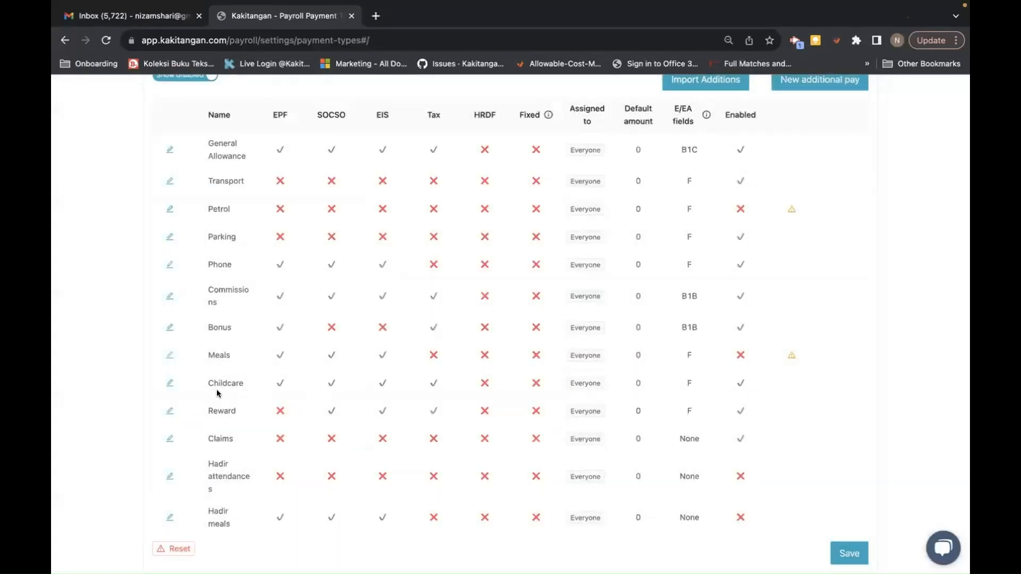
Exclude the Childcare addition from OT pay and disable it
{"action": "left_click", "coordinate": [170, 383]}
{"action": "left_click", "coordinate": [447, 509]}
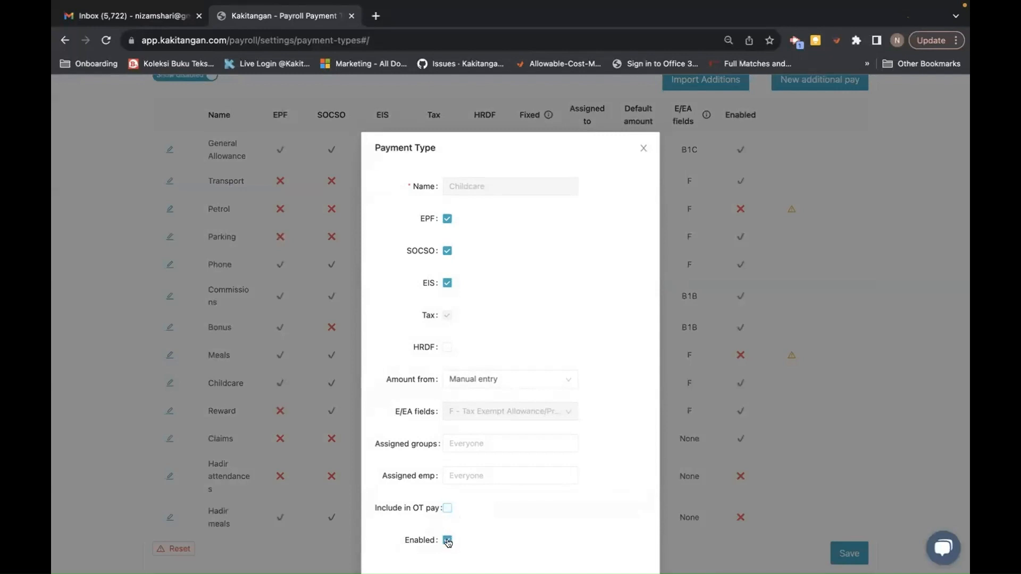
{"action": "left_click", "coordinate": [447, 540]}
{"action": "scroll", "coordinate": [532, 517], "scroll_direction": "down", "scroll_amount": 2}
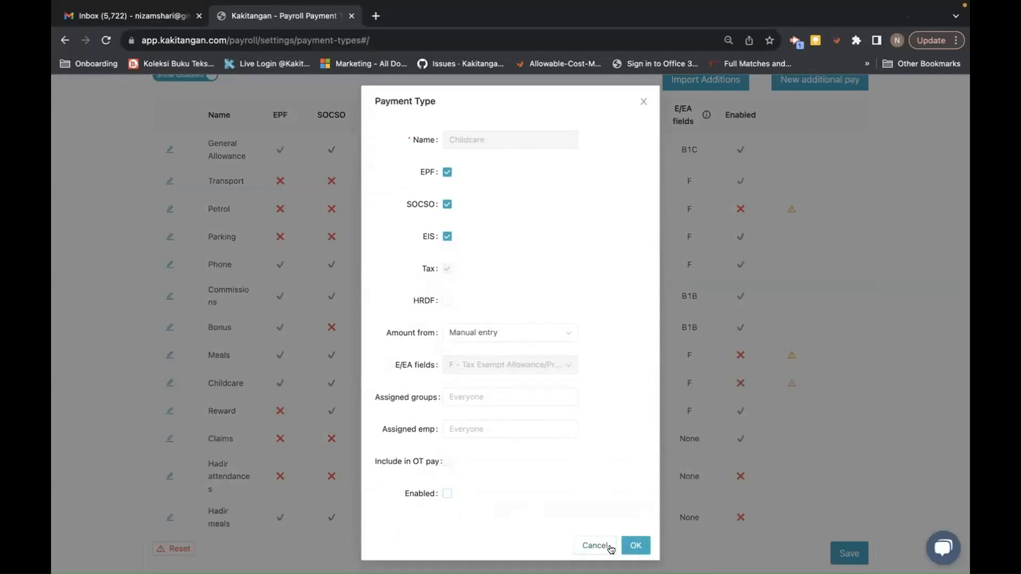
{"action": "left_click", "coordinate": [636, 545]}
Disable the Reward payment addition and confirm its settings
{"action": "left_click", "coordinate": [169, 412]}
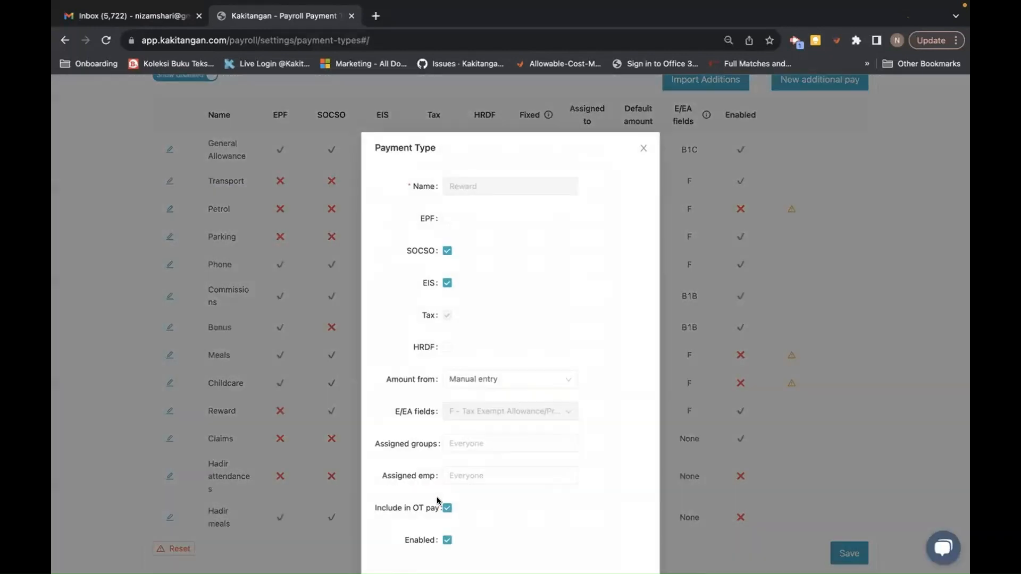
{"action": "left_click", "coordinate": [447, 540]}
{"action": "scroll", "coordinate": [567, 518], "scroll_direction": "down", "scroll_amount": 2}
{"action": "left_click", "coordinate": [636, 543]}
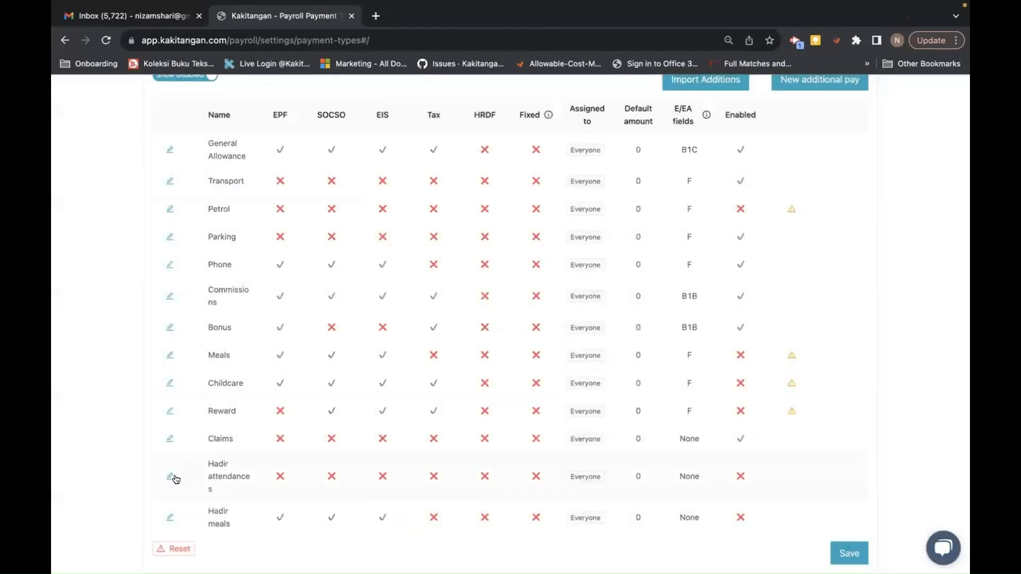
Exclude the Hadir attendances and Hadir meals additions from OT pay
{"action": "left_click", "coordinate": [169, 476]}
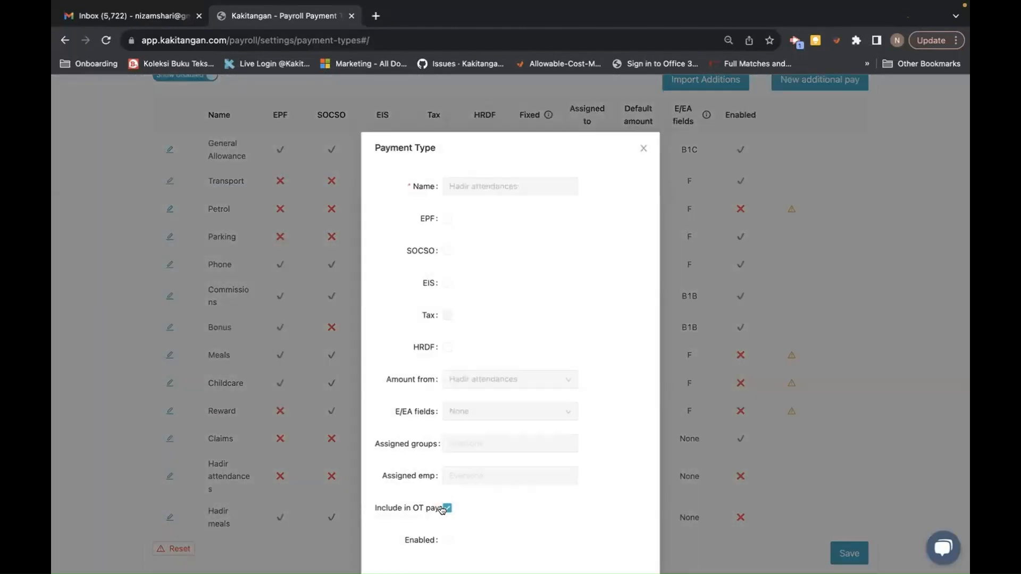
{"action": "left_click", "coordinate": [447, 511]}
{"action": "scroll", "coordinate": [547, 513], "scroll_direction": "down", "scroll_amount": 2}
{"action": "left_click", "coordinate": [636, 546]}
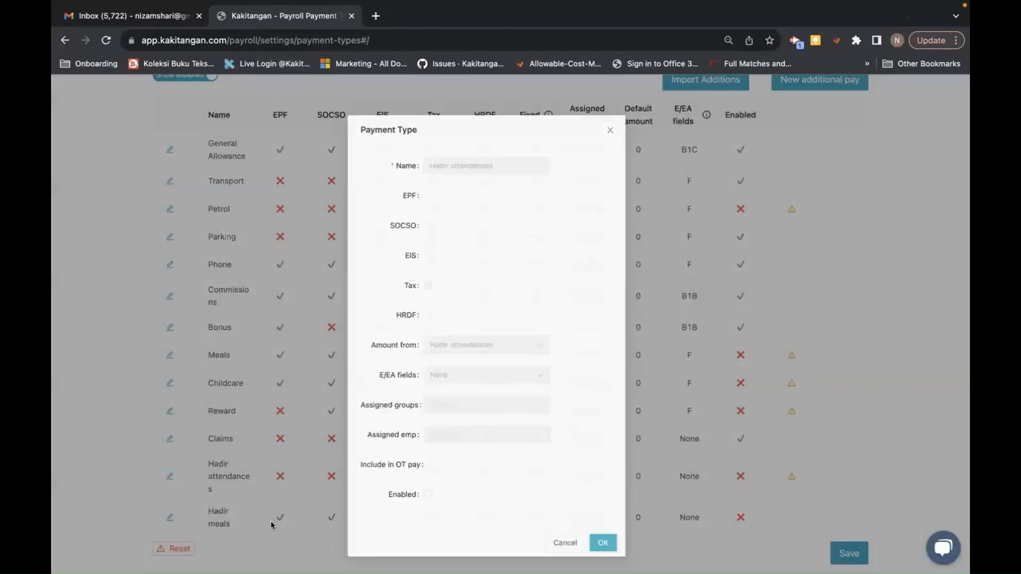
{"action": "left_click", "coordinate": [170, 518]}
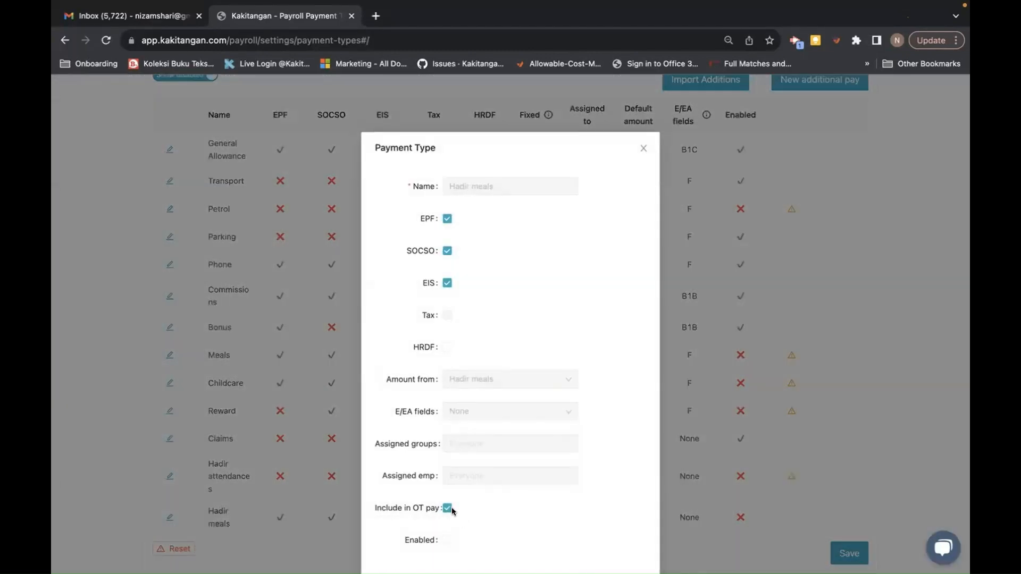
{"action": "left_click", "coordinate": [447, 511]}
{"action": "scroll", "coordinate": [584, 517], "scroll_direction": "down", "scroll_amount": 2}
{"action": "left_click", "coordinate": [636, 545]}
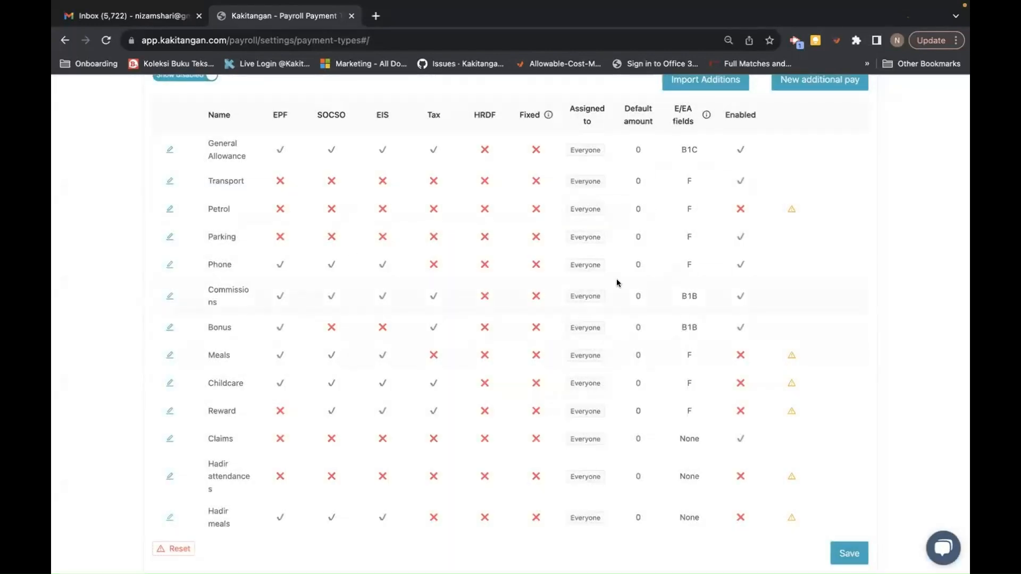
Exclude the Parking addition from OT pay and disable it, then save and apply the edited payment additions
{"action": "left_click", "coordinate": [168, 211]}
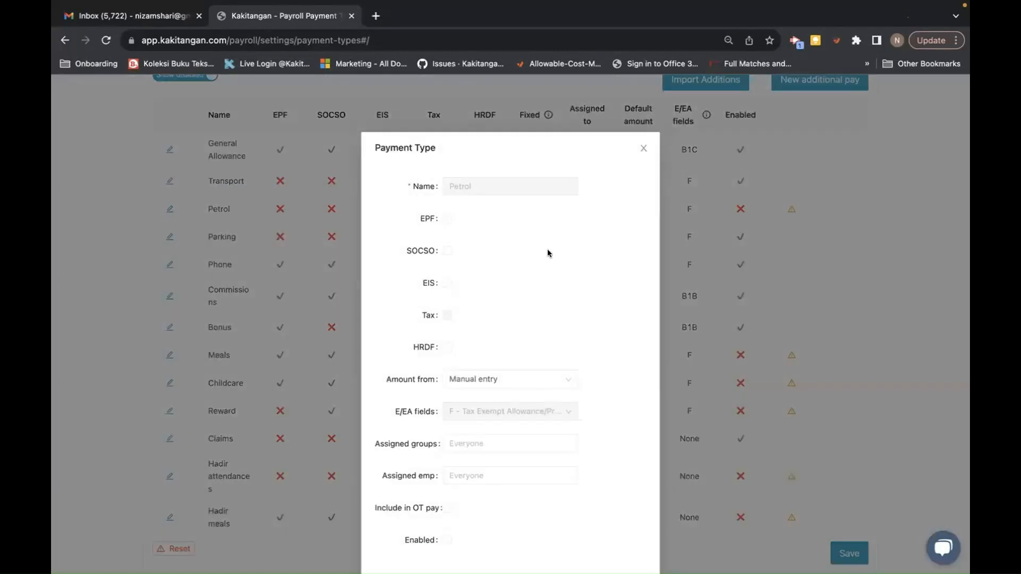
{"action": "left_click", "coordinate": [642, 150]}
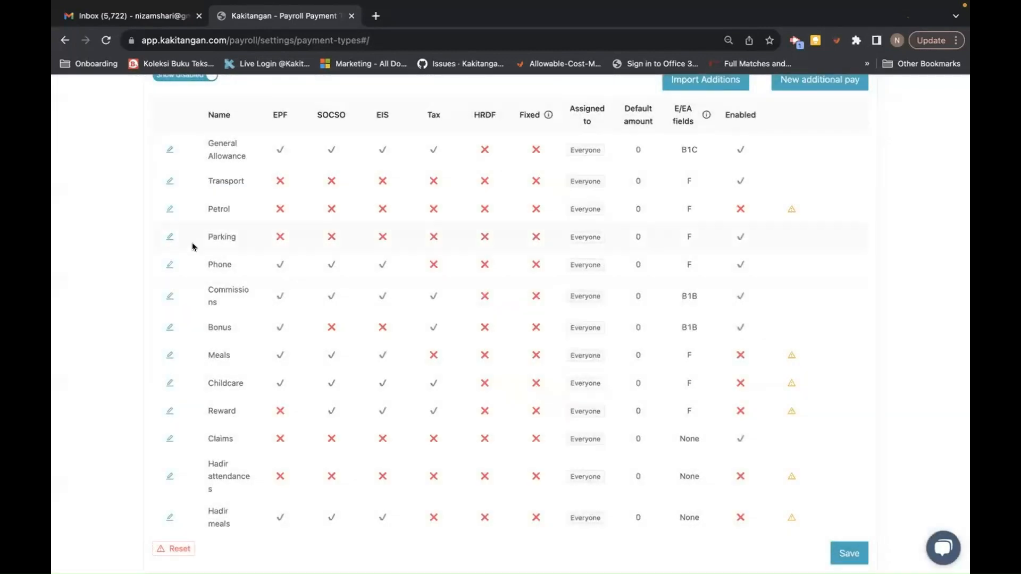
{"action": "left_click", "coordinate": [169, 237]}
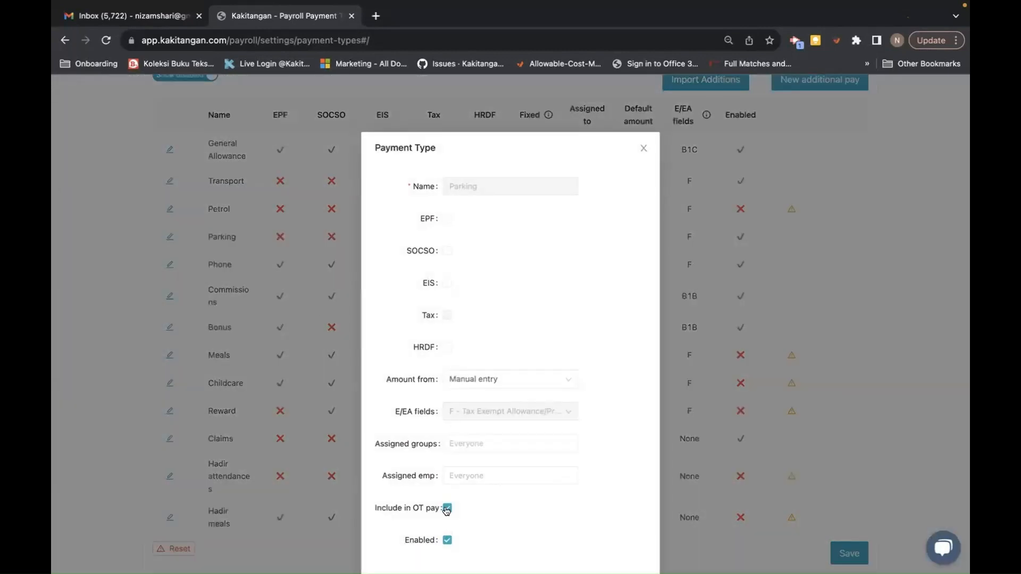
{"action": "left_click", "coordinate": [447, 541]}
{"action": "scroll", "coordinate": [618, 513], "scroll_direction": "down", "scroll_amount": 1}
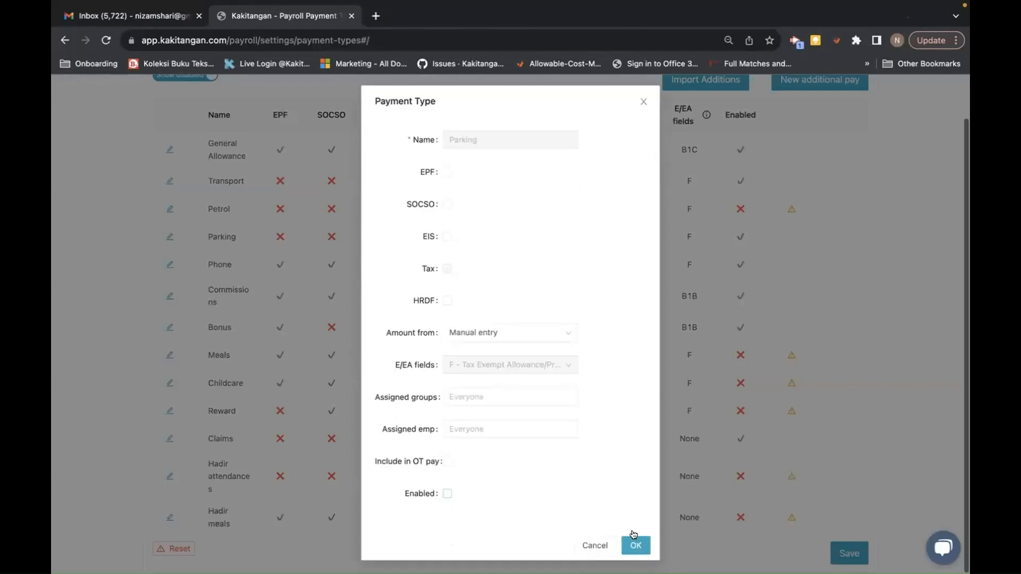
{"action": "left_click", "coordinate": [635, 543]}
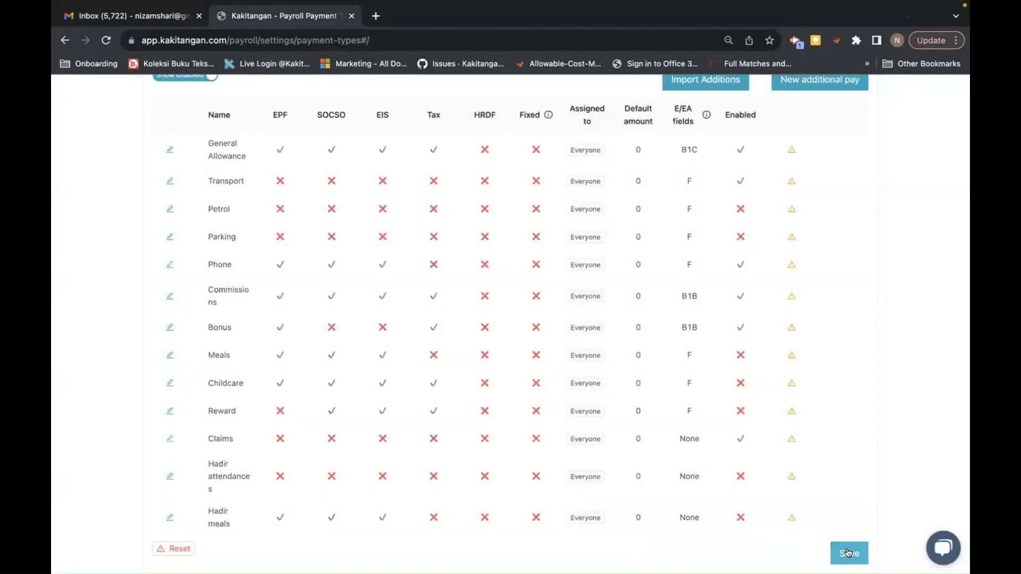
{"action": "left_click", "coordinate": [849, 553]}
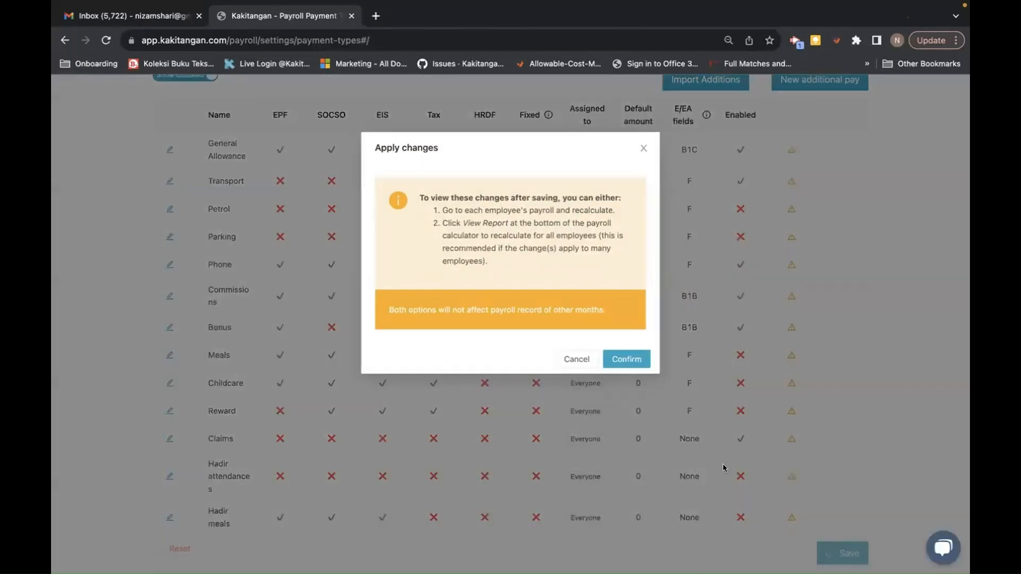
{"action": "left_click", "coordinate": [620, 360]}
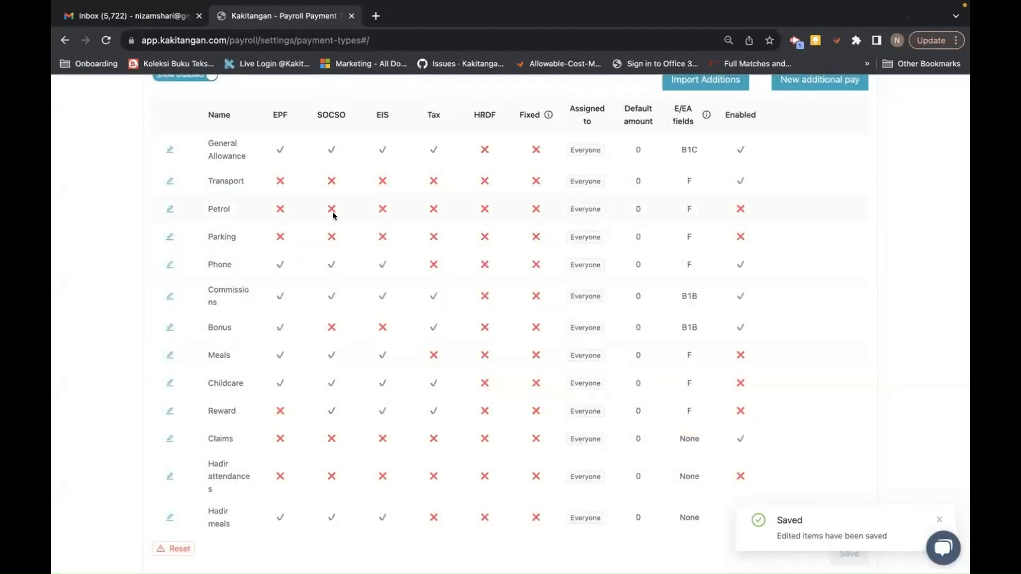
Start a new additional pay type named Shift Allowance and exclude it from HRDF
{"action": "scroll", "coordinate": [349, 227], "scroll_direction": "up", "scroll_amount": 2}
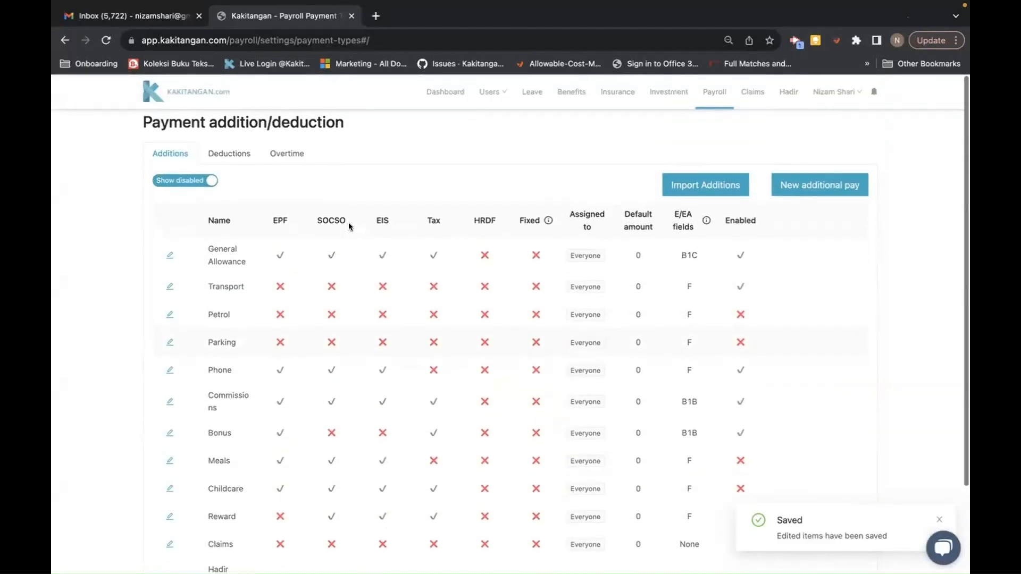
{"action": "left_click", "coordinate": [813, 191]}
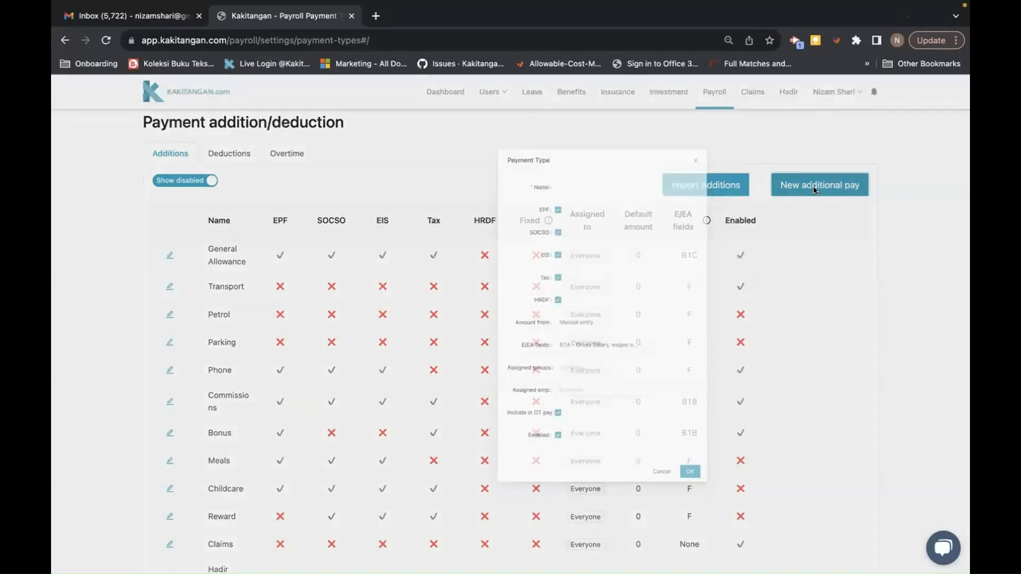
{"action": "left_click", "coordinate": [447, 184]}
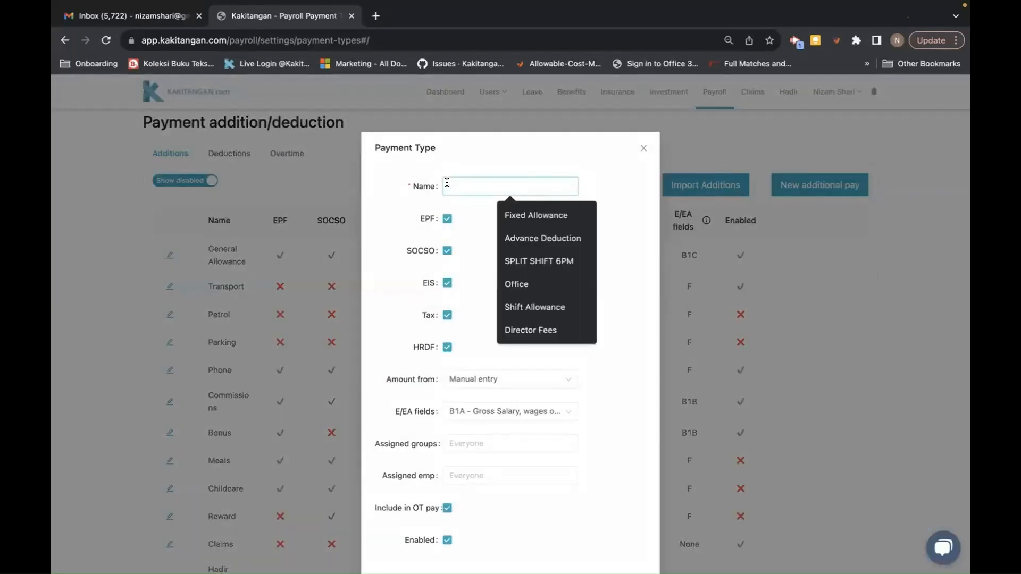
{"action": "left_click", "coordinate": [525, 307]}
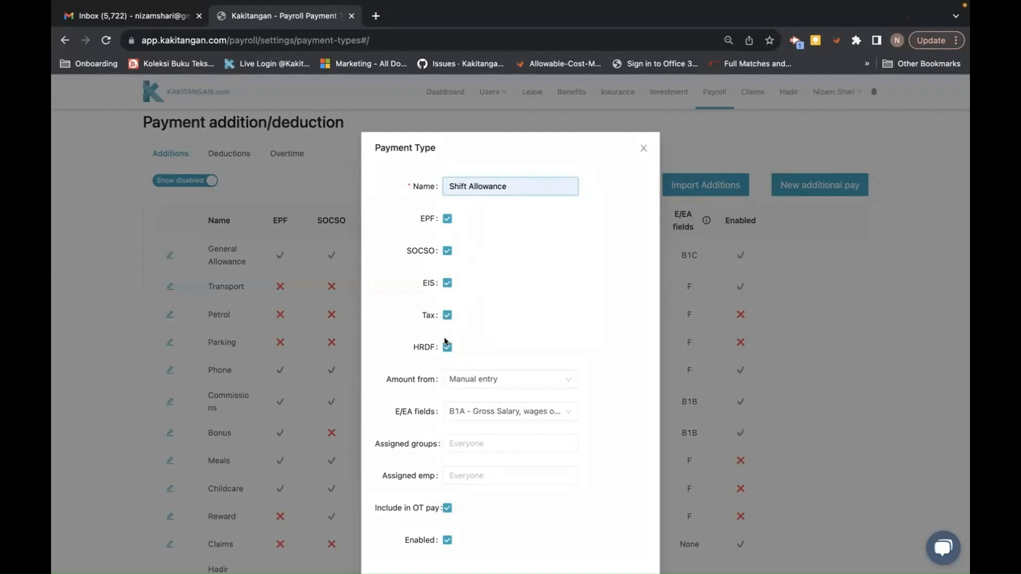
{"action": "left_click", "coordinate": [447, 354]}
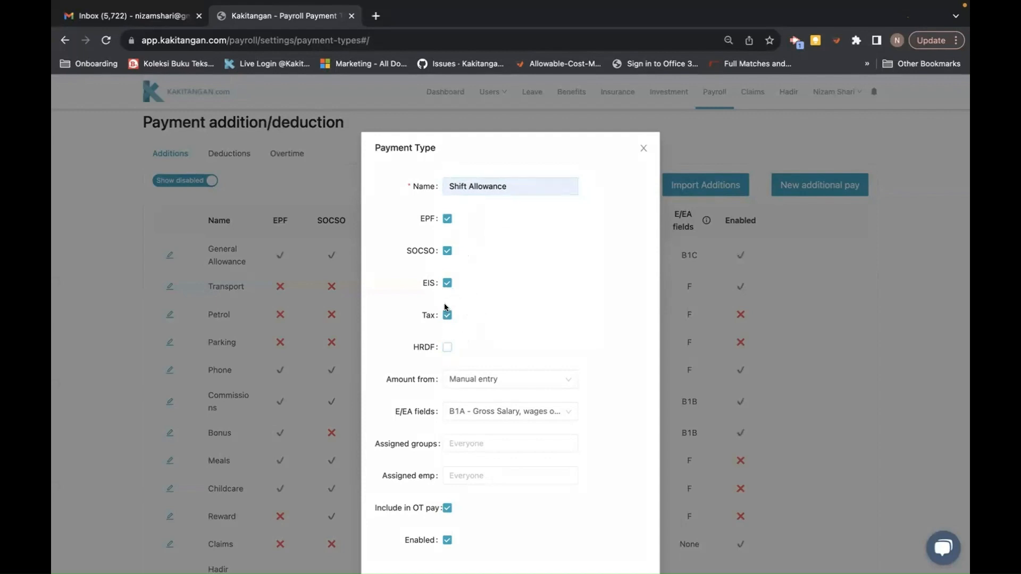
Set the Shift Allowance's E/EA field to B1C - Gross tips, perquisite and assign it only to the second listed employee
{"action": "scroll", "coordinate": [497, 310], "scroll_direction": "down", "scroll_amount": 2}
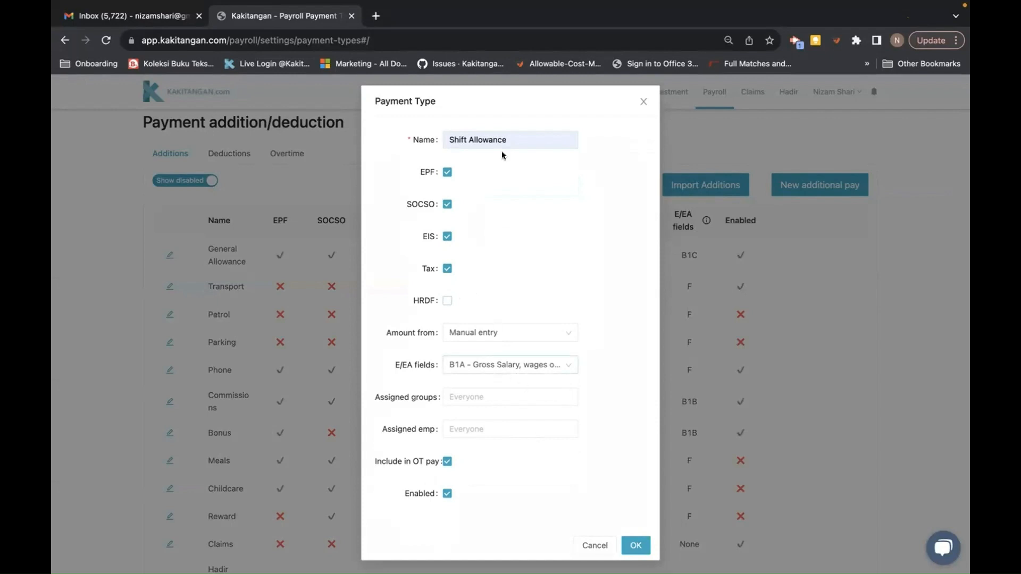
{"action": "left_click", "coordinate": [515, 368]}
{"action": "left_click", "coordinate": [510, 445]}
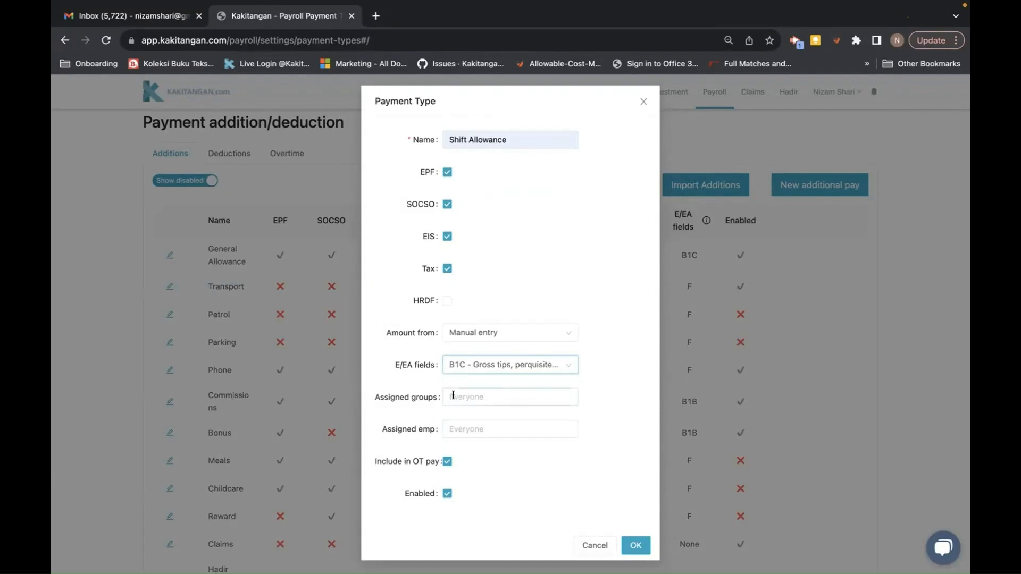
{"action": "left_click", "coordinate": [459, 430]}
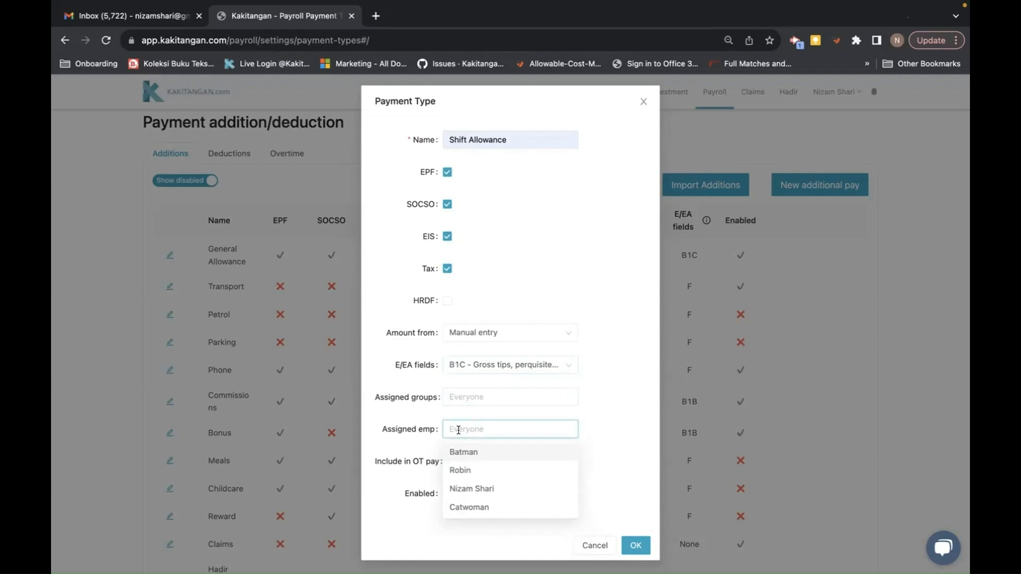
{"action": "left_click", "coordinate": [487, 471]}
{"action": "left_click", "coordinate": [611, 483]}
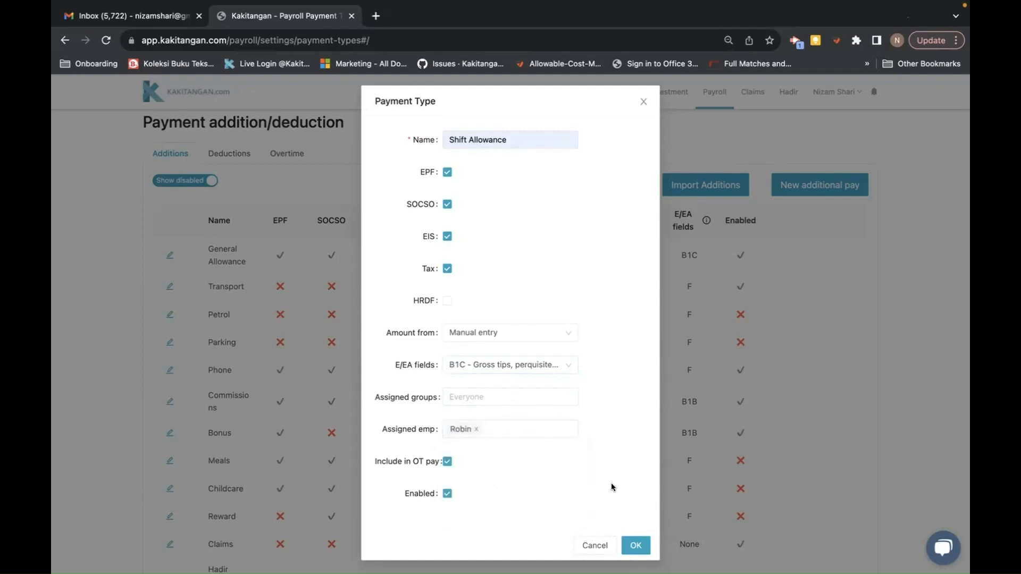
{"action": "left_click", "coordinate": [632, 545]}
Save the payment additions with the new Shift Allowance and confirm applying the changes
{"action": "scroll", "coordinate": [630, 430], "scroll_direction": "down", "scroll_amount": 3}
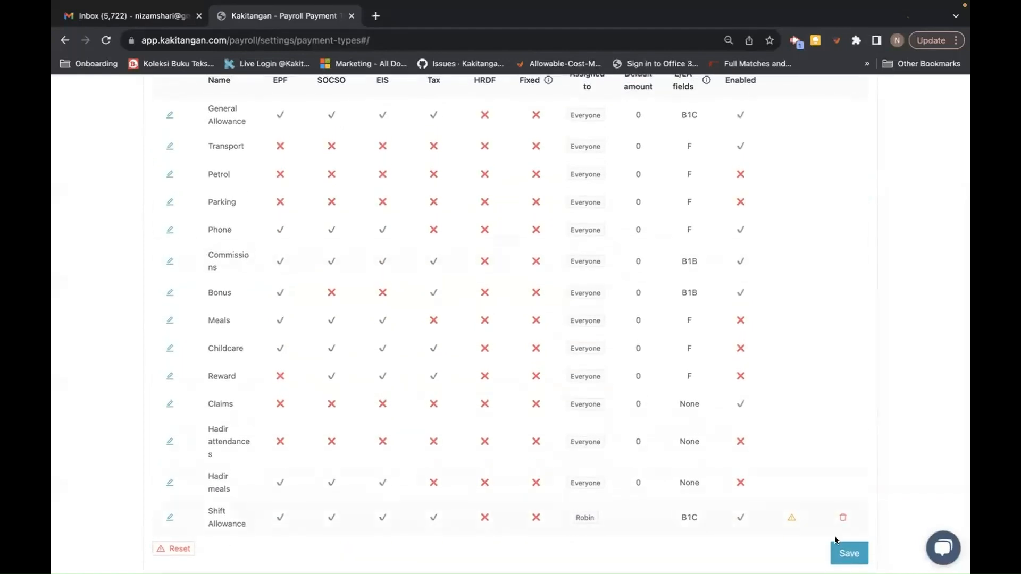
{"action": "left_click", "coordinate": [847, 552]}
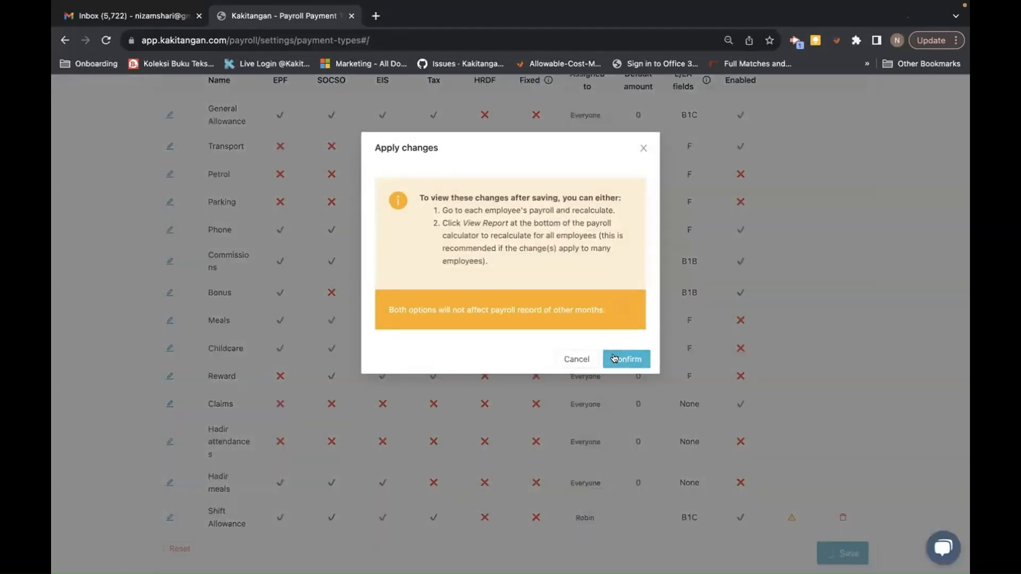
{"action": "left_click", "coordinate": [614, 353]}
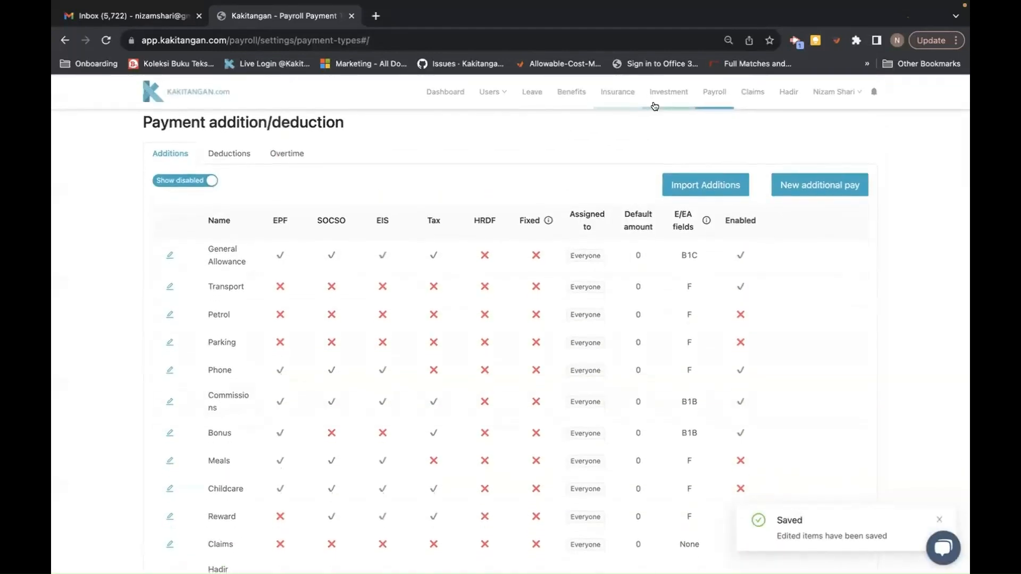
Open the payroll calculator and switch to the employee who was assigned the Shift Allowance
{"action": "left_click", "coordinate": [668, 116]}
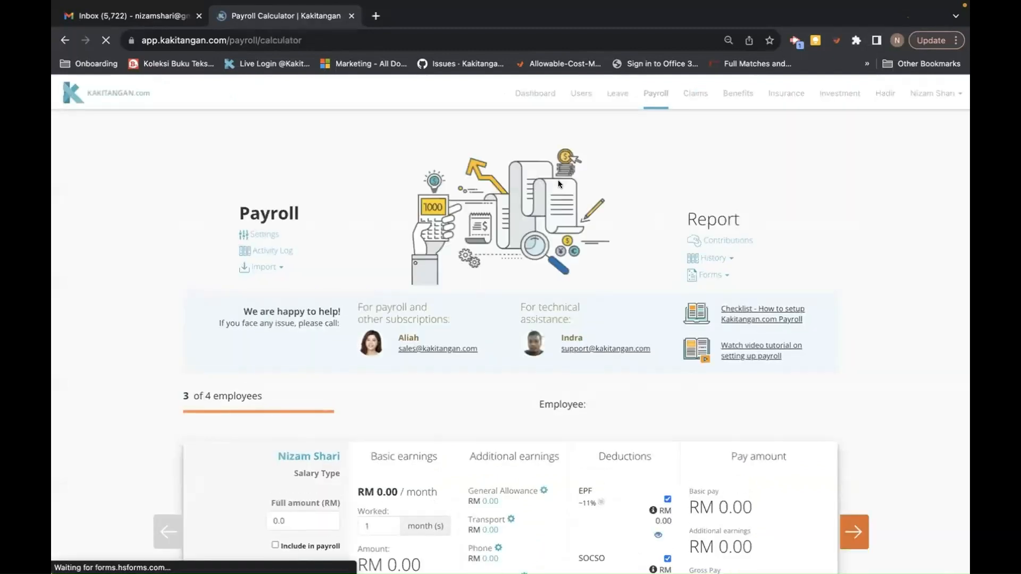
{"action": "scroll", "coordinate": [555, 180], "scroll_direction": "down", "scroll_amount": 5}
{"action": "scroll", "coordinate": [555, 180], "scroll_direction": "down", "scroll_amount": 1}
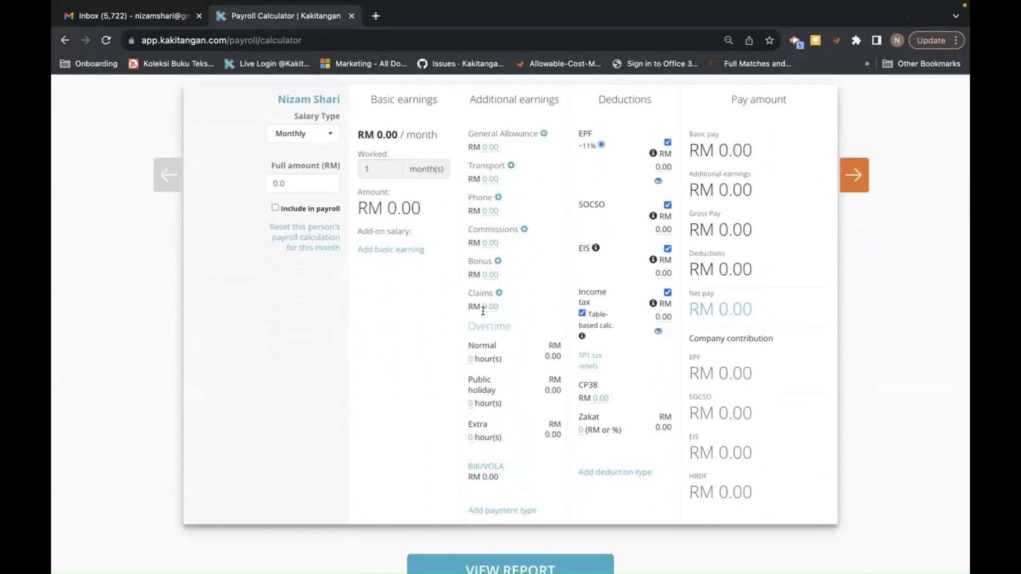
{"action": "scroll", "coordinate": [483, 311], "scroll_direction": "up", "scroll_amount": 1}
{"action": "left_click", "coordinate": [668, 118]}
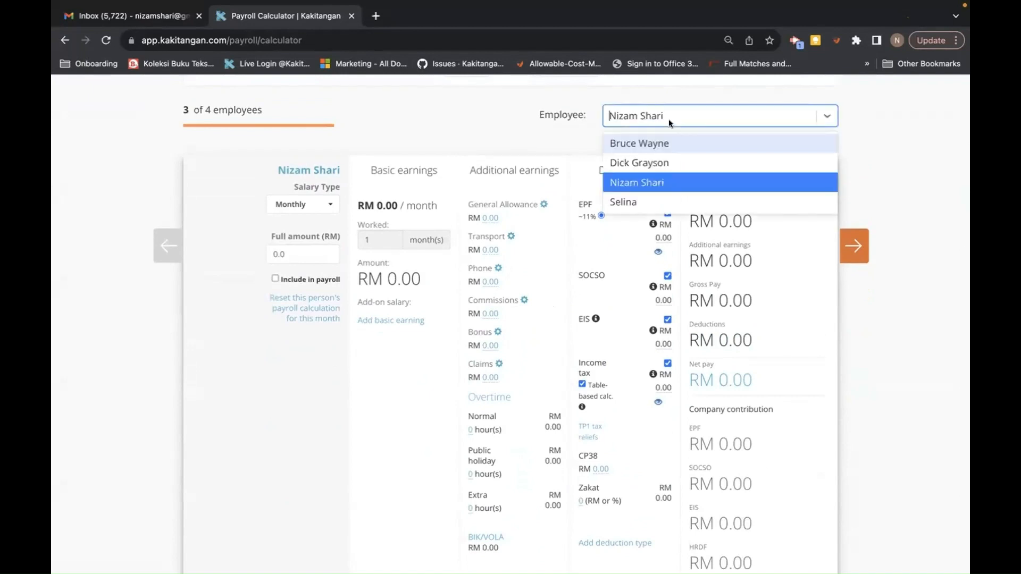
{"action": "left_click", "coordinate": [645, 162]}
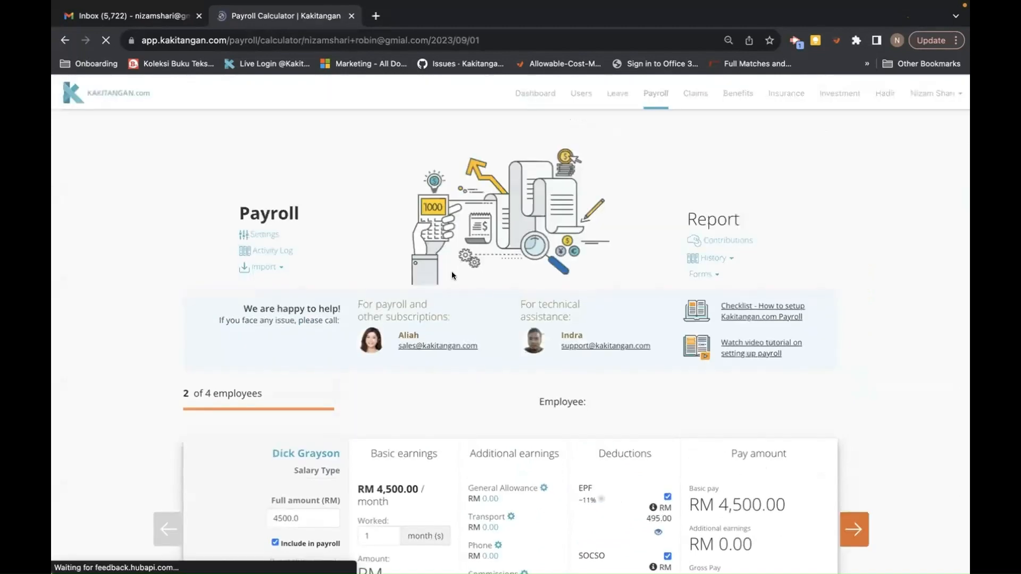
{"action": "scroll", "coordinate": [453, 275], "scroll_direction": "down", "scroll_amount": 6}
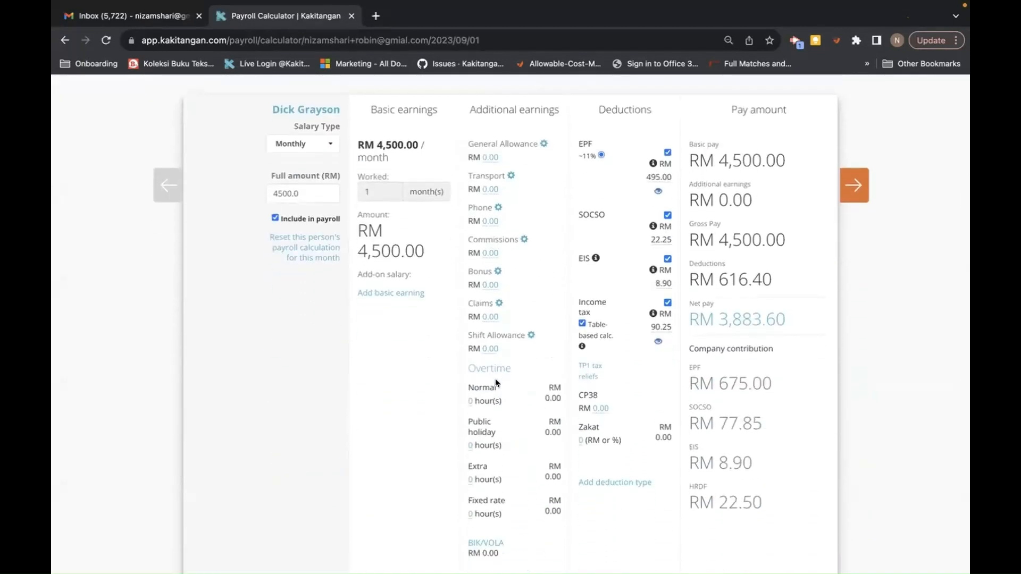
Set the employee's Shift Allowance to RM 100 and turn off the table-based income tax calculation
{"action": "left_click", "coordinate": [487, 347]}
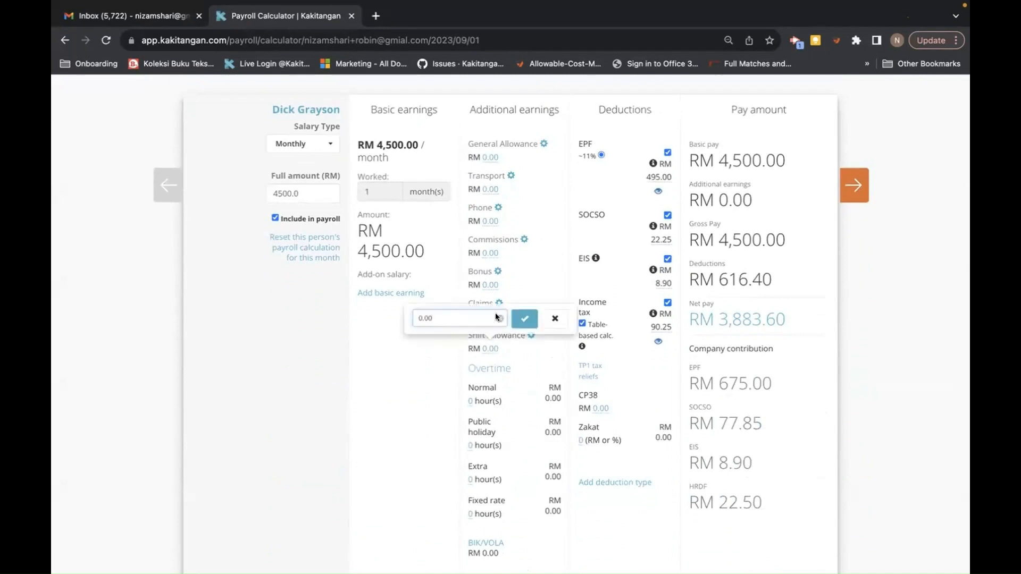
{"action": "key", "text": "BackSpace"}
{"action": "type", "text": "100"}
{"action": "left_click", "coordinate": [525, 319]}
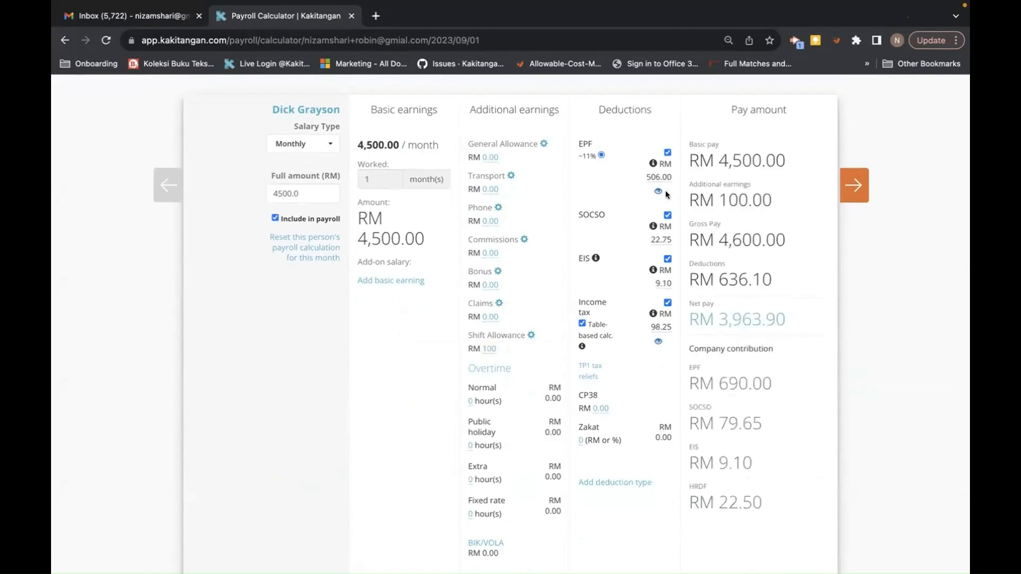
{"action": "left_click", "coordinate": [581, 324]}
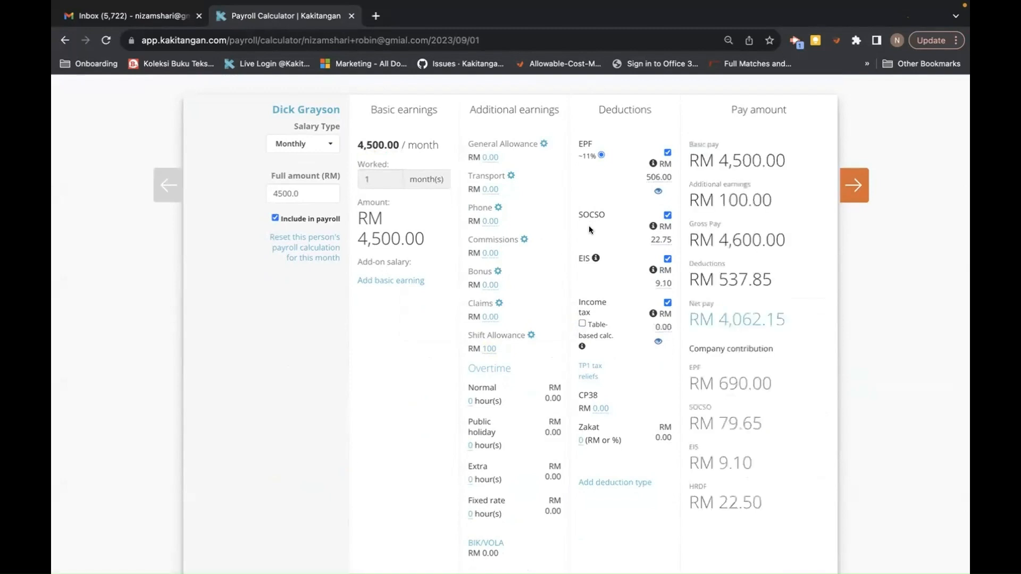
Edit the General Allowance payment type so that it is not included in OT pay
{"action": "scroll", "coordinate": [560, 366], "scroll_direction": "down", "scroll_amount": 1}
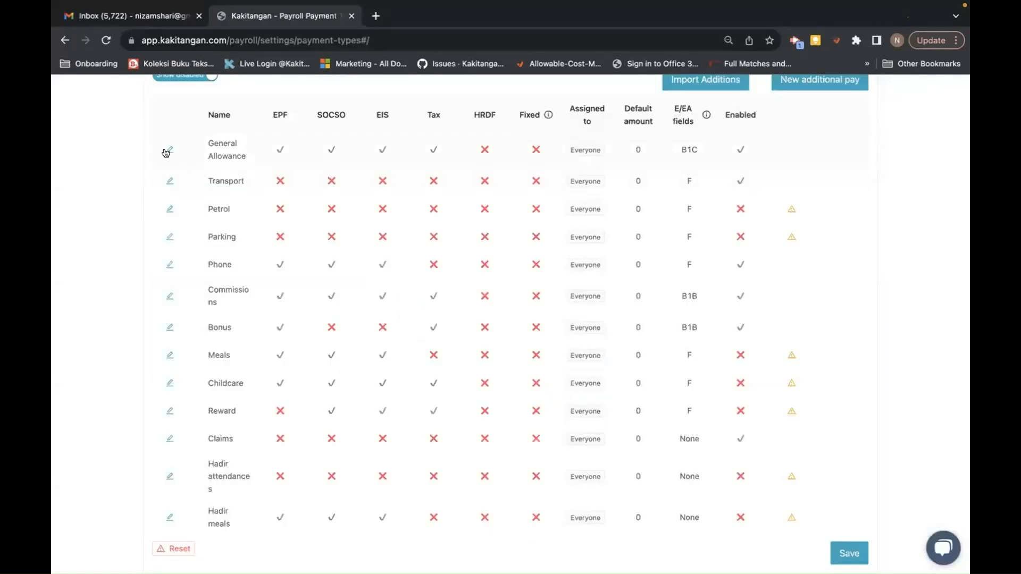
{"action": "left_click", "coordinate": [167, 151]}
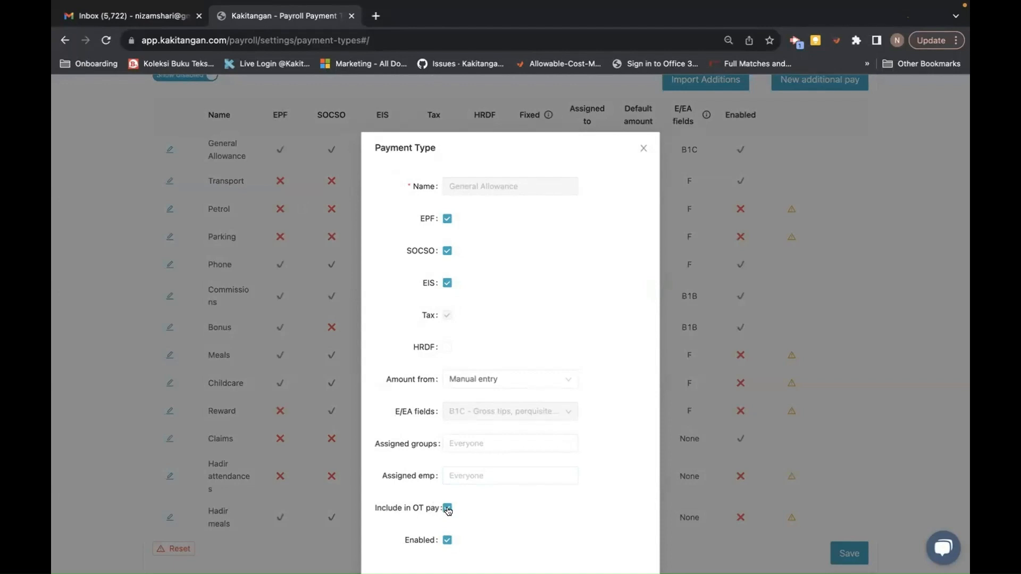
{"action": "left_click", "coordinate": [447, 508]}
{"action": "scroll", "coordinate": [478, 511], "scroll_direction": "down", "scroll_amount": 1}
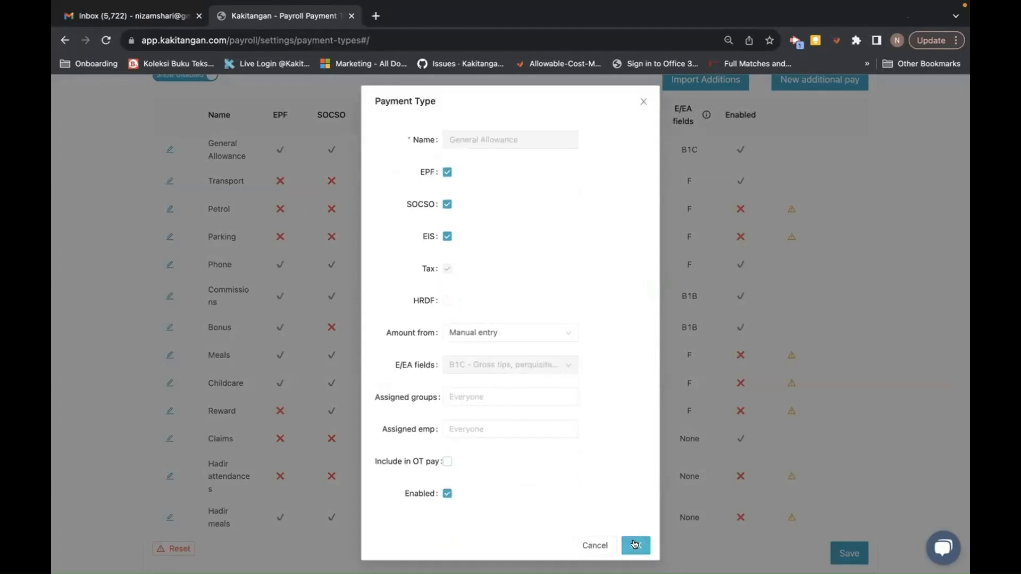
{"action": "left_click", "coordinate": [636, 545]}
Edit the Transport payment type so that it is excluded from OT pay
{"action": "left_click", "coordinate": [169, 182]}
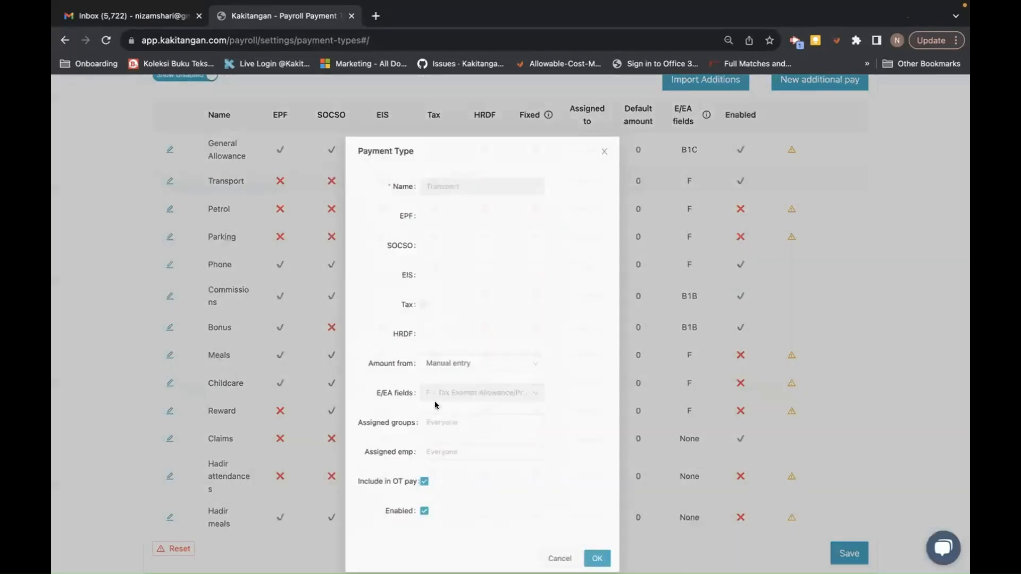
{"action": "left_click", "coordinate": [447, 508]}
{"action": "scroll", "coordinate": [563, 496], "scroll_direction": "down", "scroll_amount": 1}
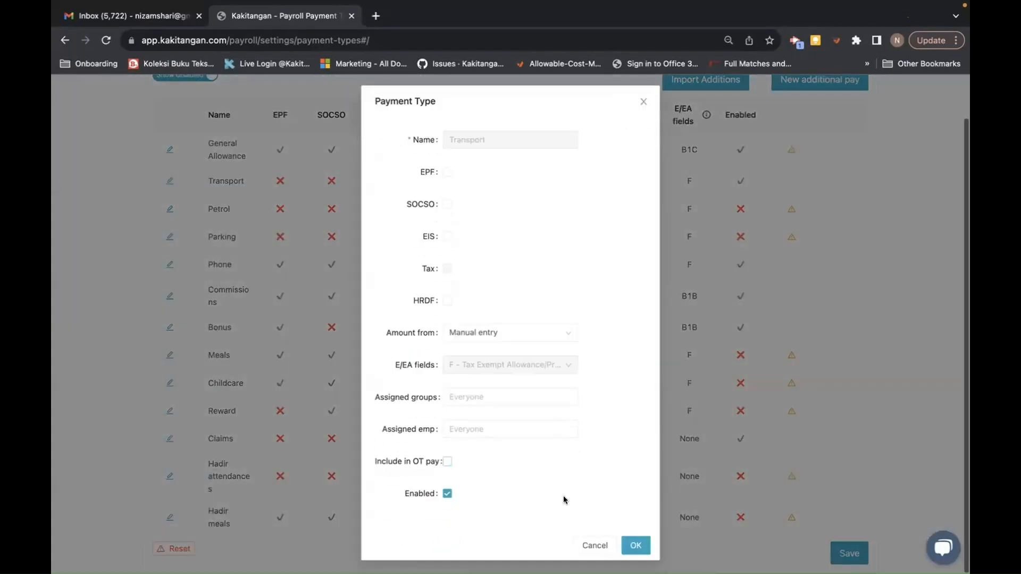
{"action": "left_click", "coordinate": [633, 542]}
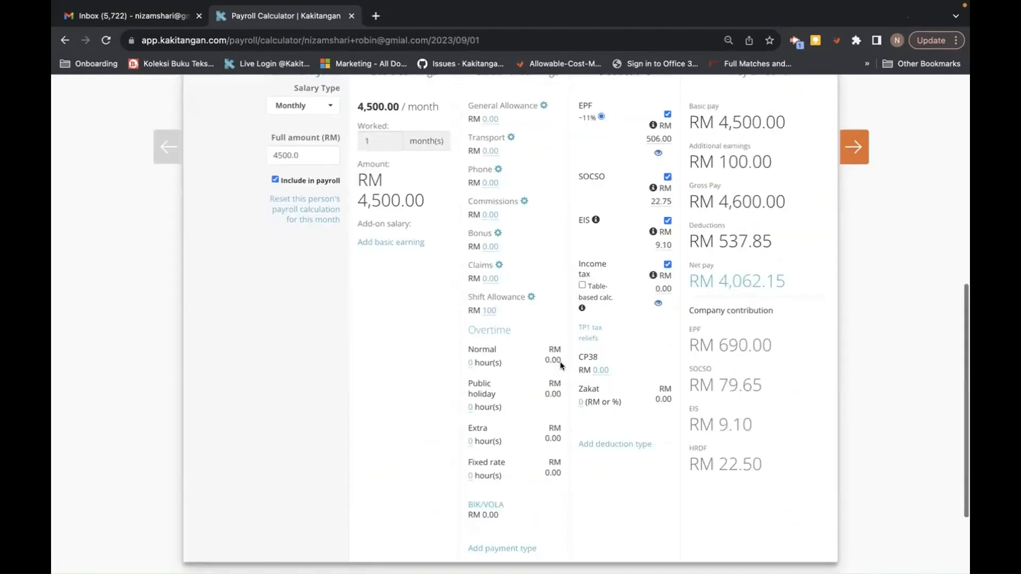
Set the employee's Normal overtime to 5 hours in the payroll calculator
{"action": "scroll", "coordinate": [560, 362], "scroll_direction": "down", "scroll_amount": 1}
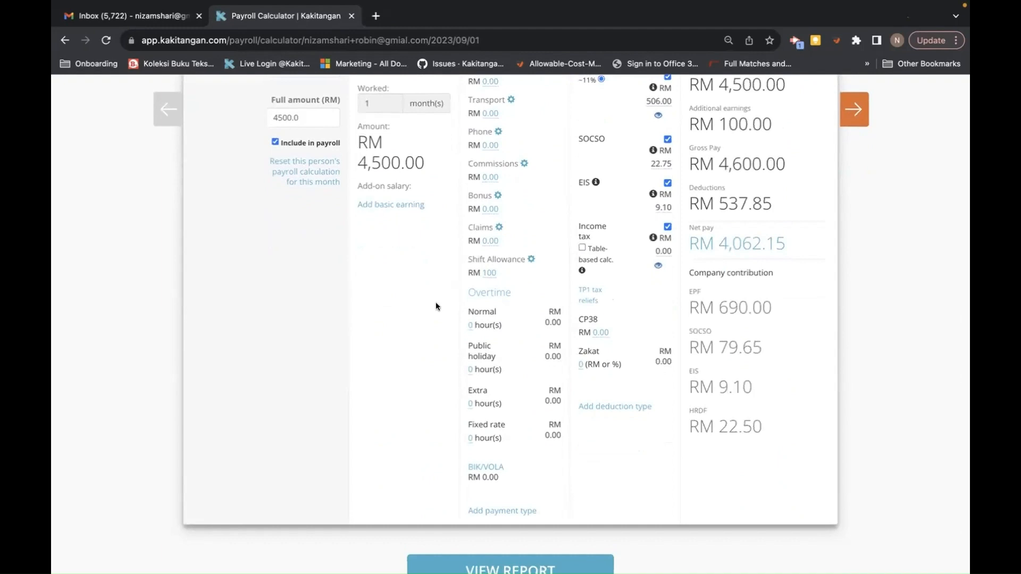
{"action": "left_click", "coordinate": [468, 325]}
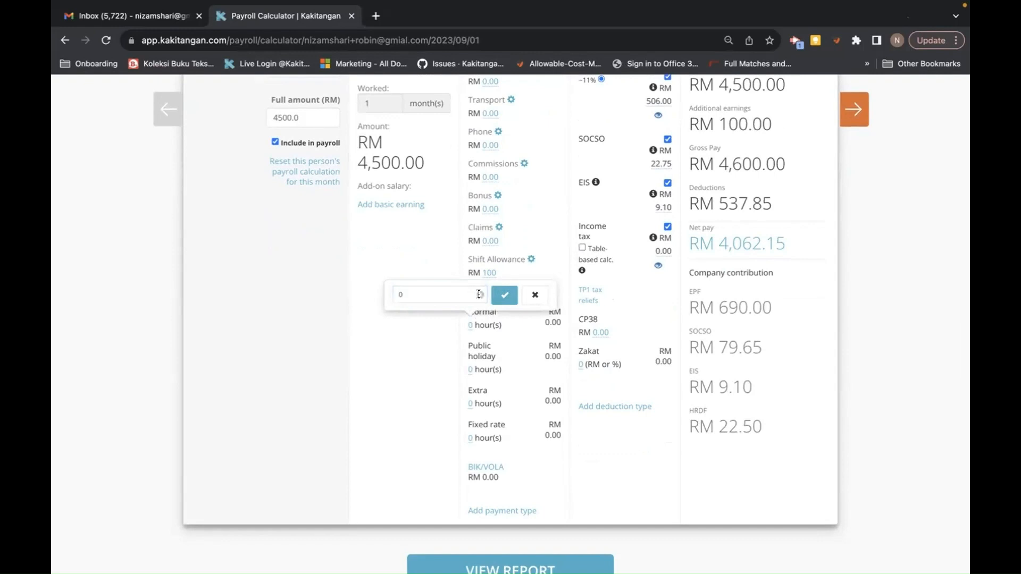
{"action": "key", "text": "BackSpace"}
{"action": "type", "text": "5"}
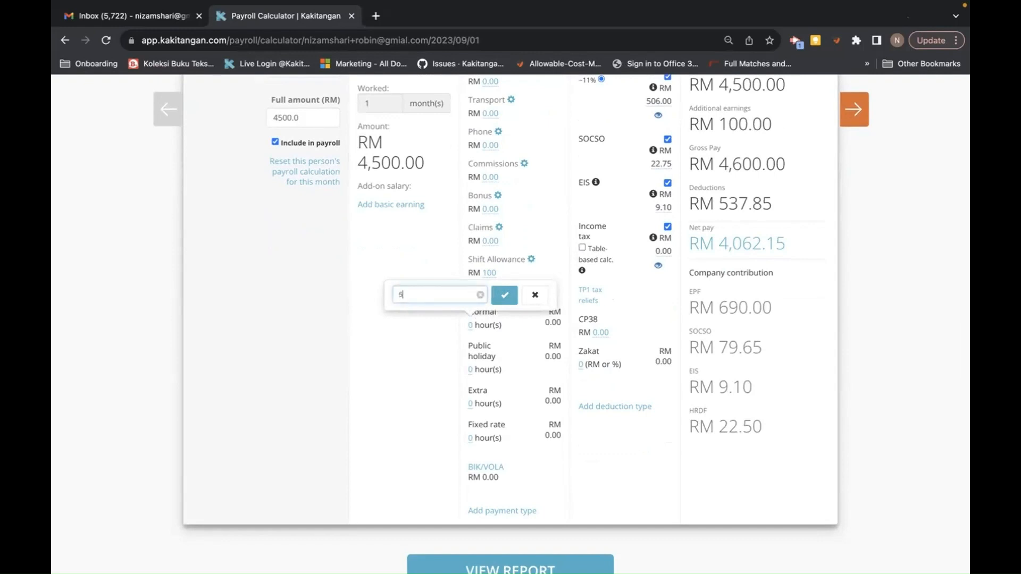
{"action": "left_click", "coordinate": [504, 295]}
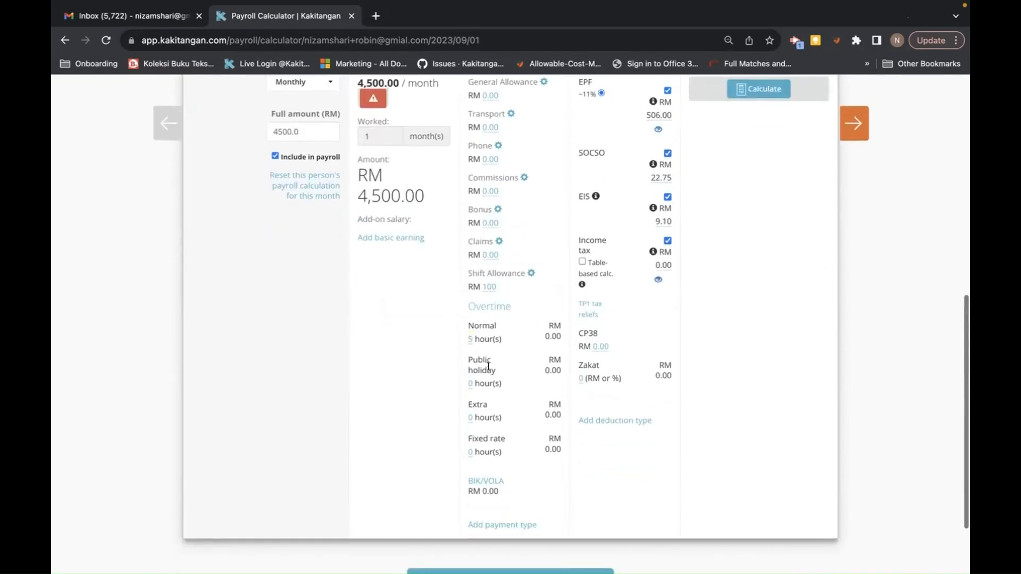
Set the employee's Public holiday overtime to 2 hours
{"action": "left_click", "coordinate": [468, 383]}
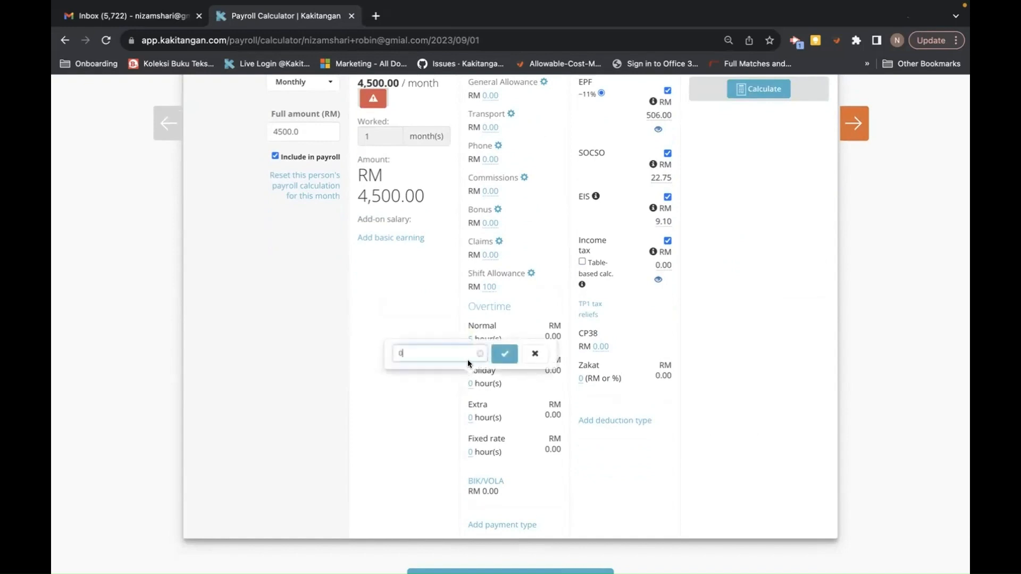
{"action": "left_click", "coordinate": [480, 353]}
{"action": "type", "text": "2"}
{"action": "left_click", "coordinate": [503, 354]}
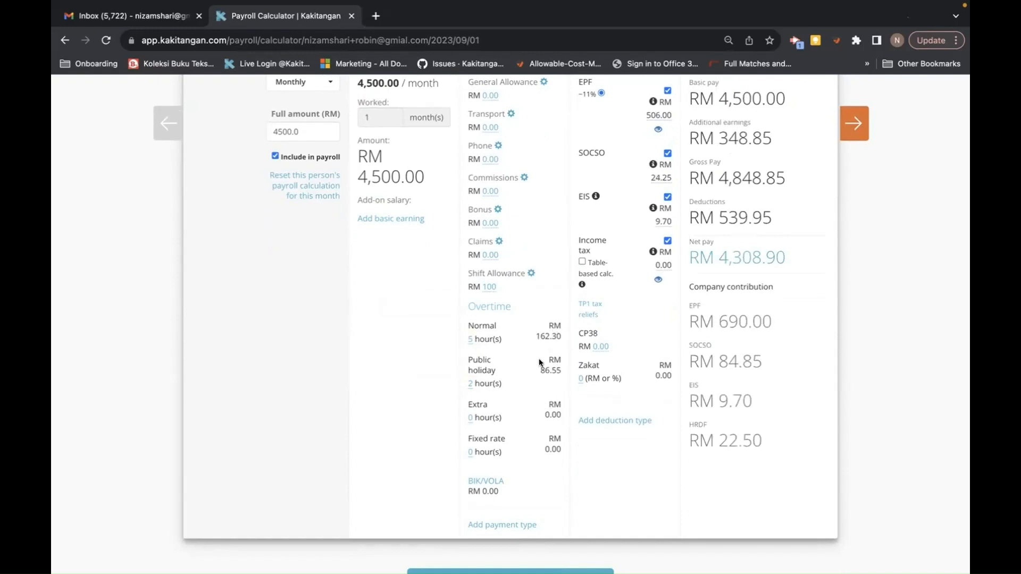
{"action": "scroll", "coordinate": [541, 382], "scroll_direction": "up", "scroll_amount": 2}
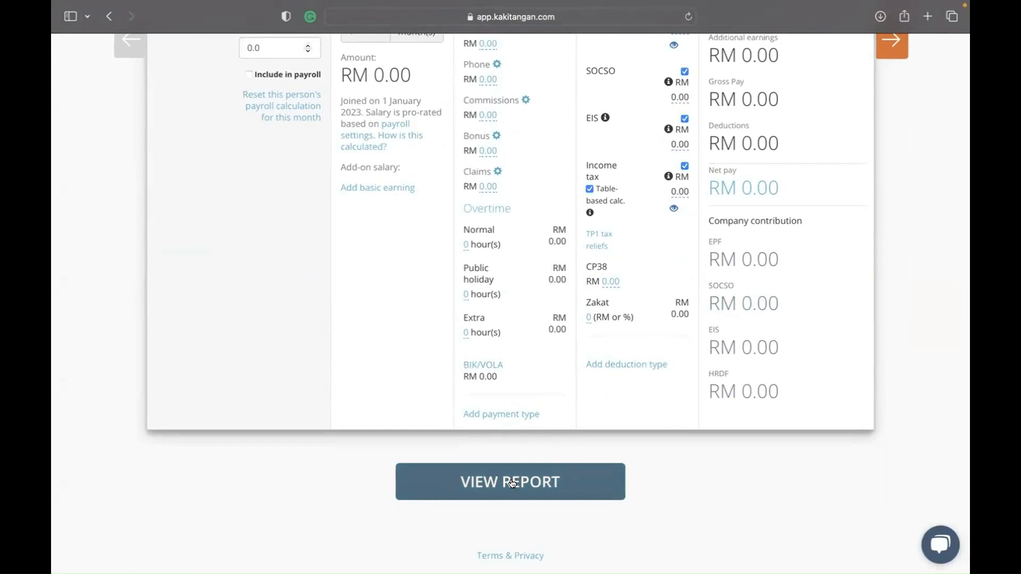
Open the January 2023 payroll report and confirm all amounts with the payment date set to 30/01/2023
{"action": "left_click", "coordinate": [513, 483]}
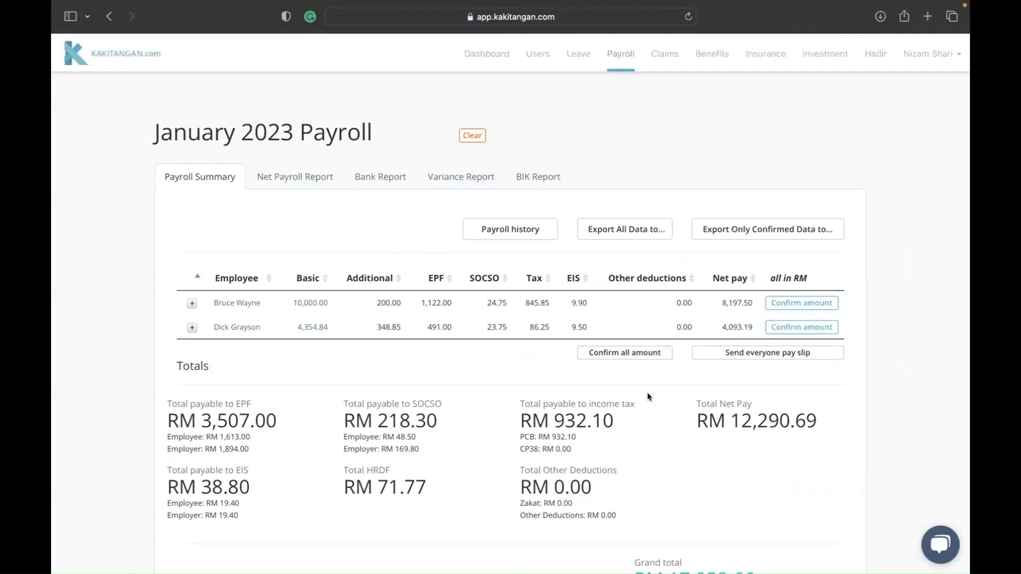
{"action": "left_click", "coordinate": [628, 353]}
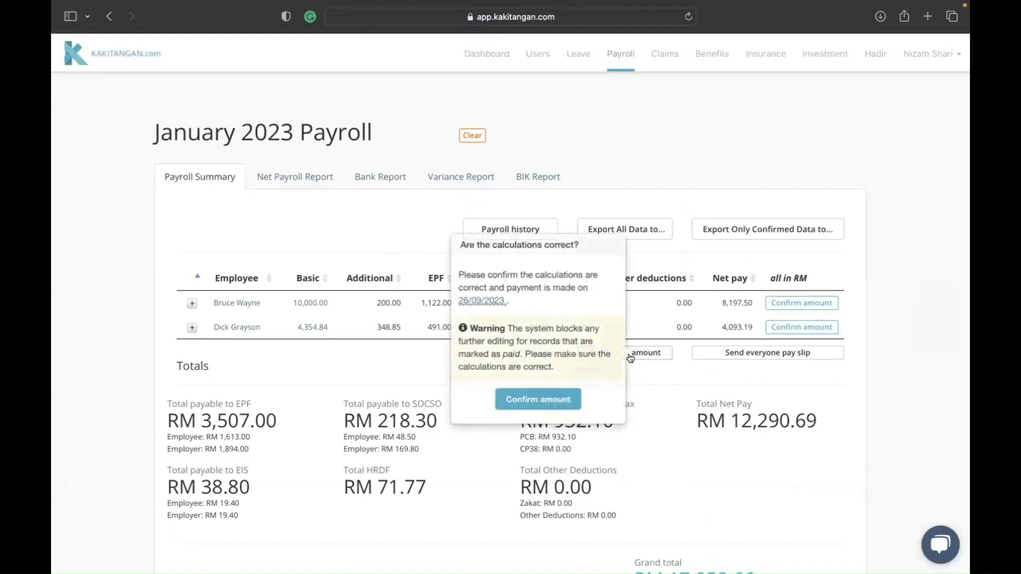
{"action": "left_click", "coordinate": [480, 302]}
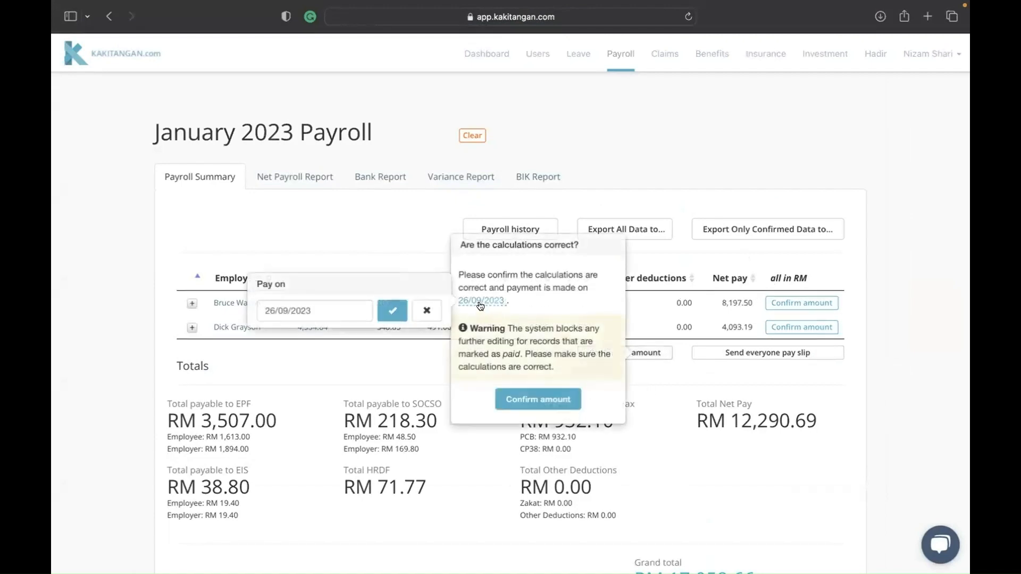
{"action": "left_click", "coordinate": [285, 313]}
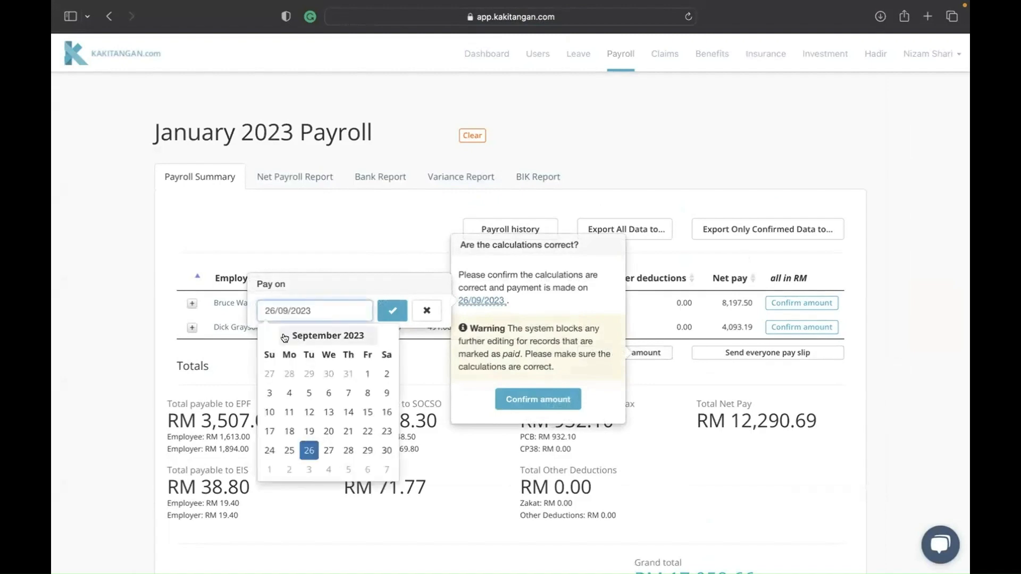
{"action": "left_click", "coordinate": [266, 337]}
{"action": "left_click", "coordinate": [266, 338]}
{"action": "left_click", "coordinate": [267, 338]}
{"action": "left_click", "coordinate": [267, 338]}
{"action": "left_click", "coordinate": [267, 338]}
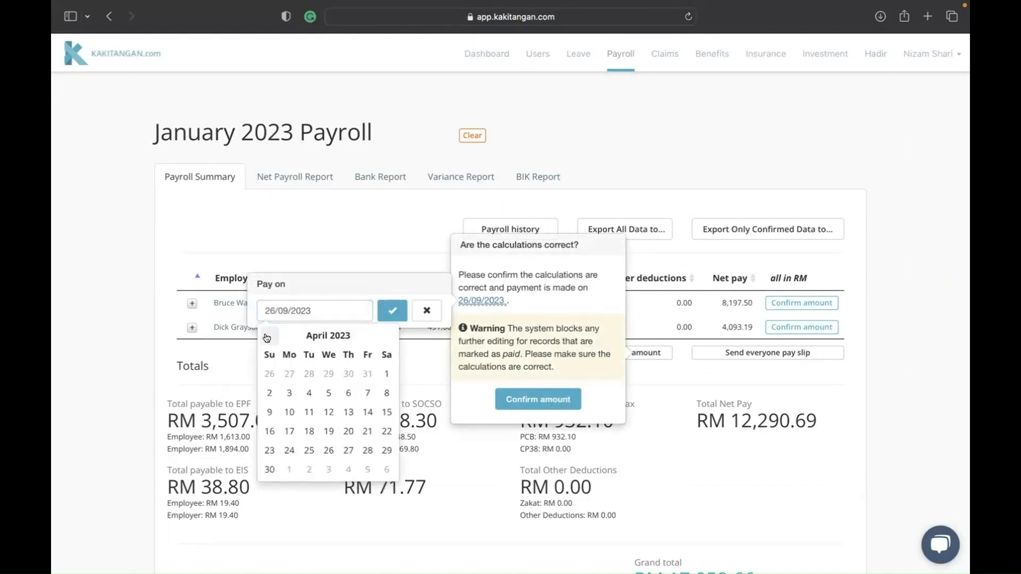
{"action": "left_click", "coordinate": [266, 337]}
{"action": "left_click", "coordinate": [266, 338]}
{"action": "left_click", "coordinate": [267, 338]}
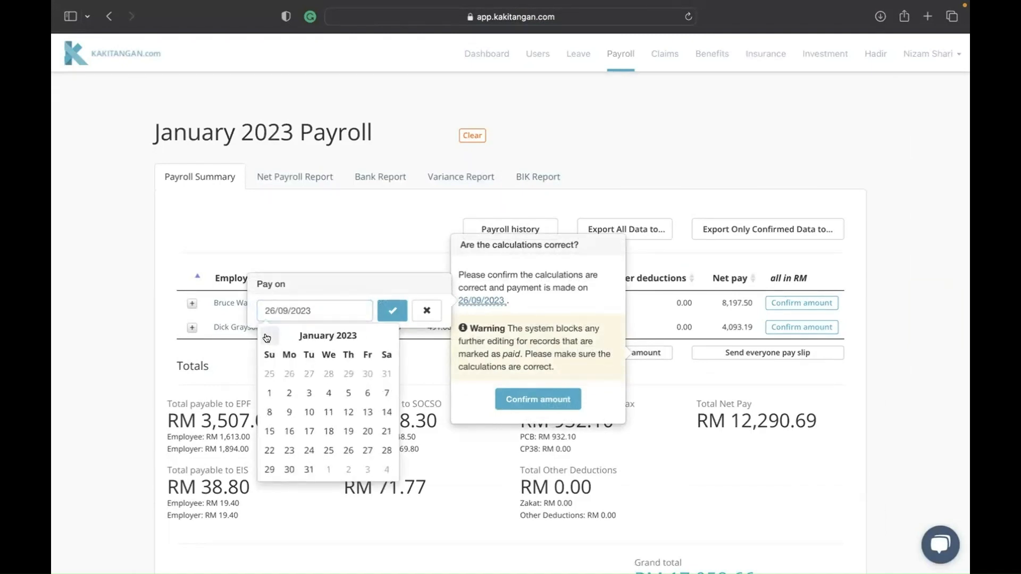
{"action": "left_click", "coordinate": [292, 471]}
{"action": "left_click", "coordinate": [393, 312]}
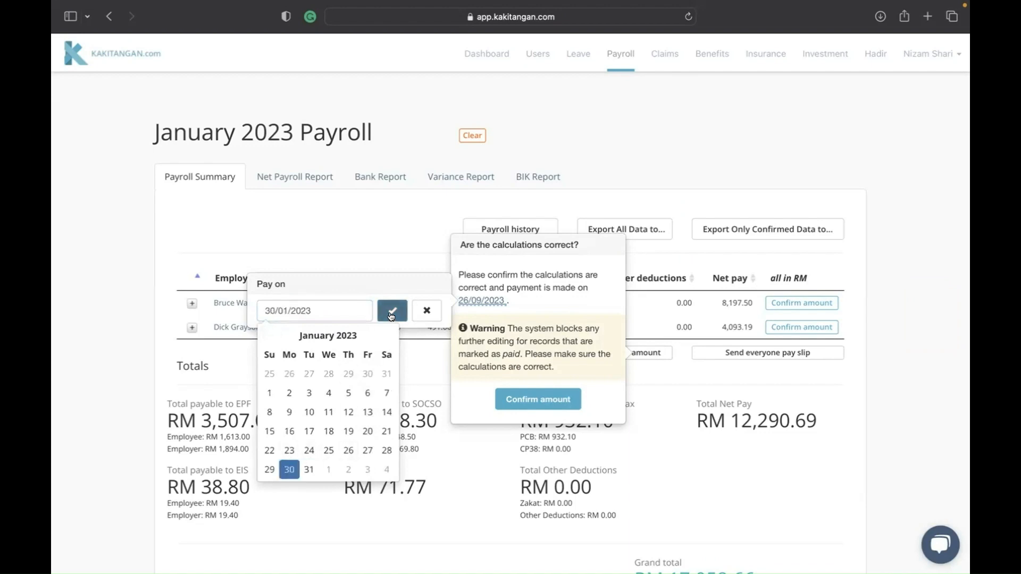
{"action": "left_click", "coordinate": [530, 402]}
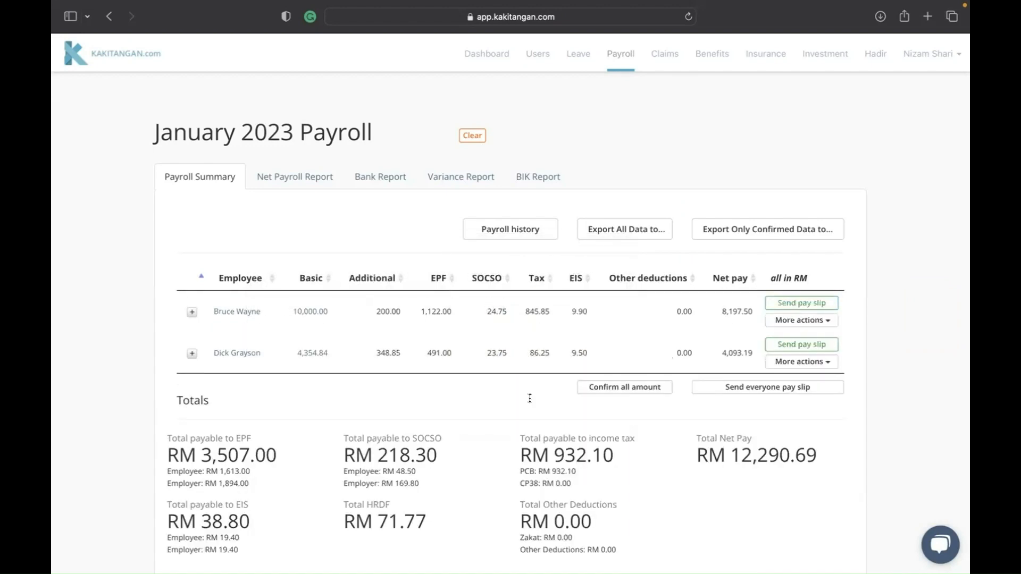
Choose MAYBANK for paying statutory and salary via the bank's portal and download the pay-file for the Maybank2U Bulk service
{"action": "scroll", "coordinate": [531, 398], "scroll_direction": "down", "scroll_amount": 7}
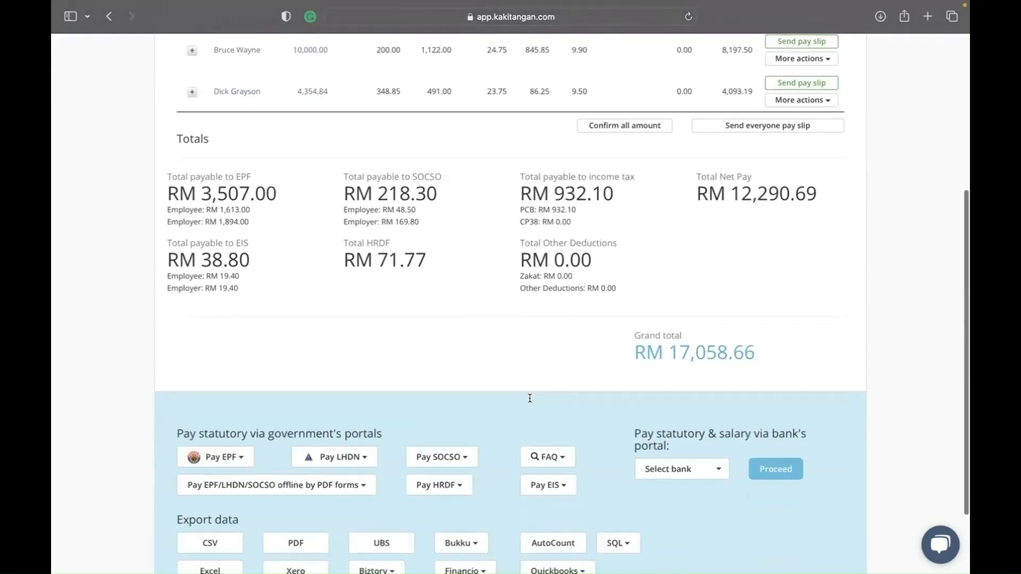
{"action": "left_click", "coordinate": [717, 377]}
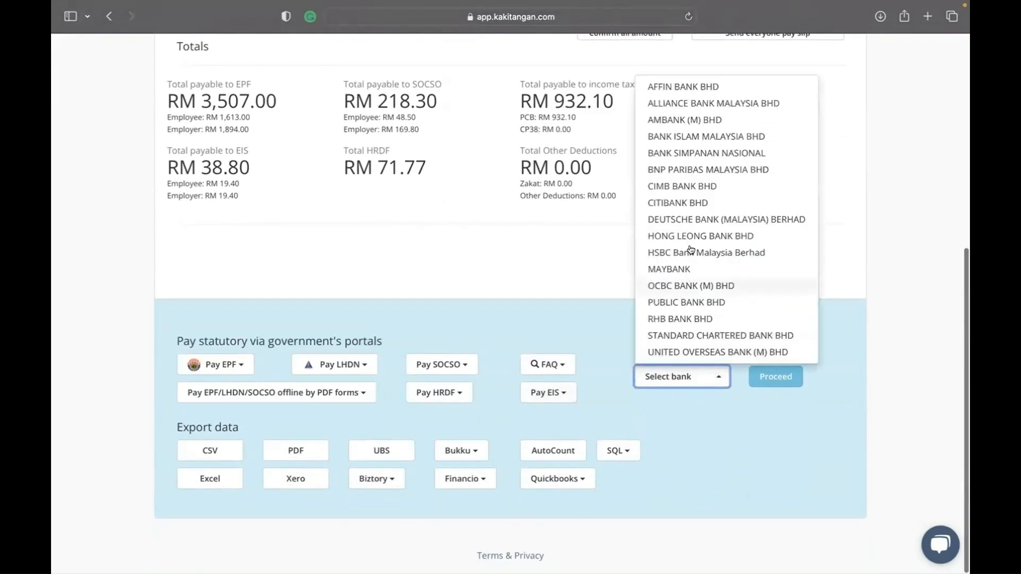
{"action": "left_click", "coordinate": [688, 269]}
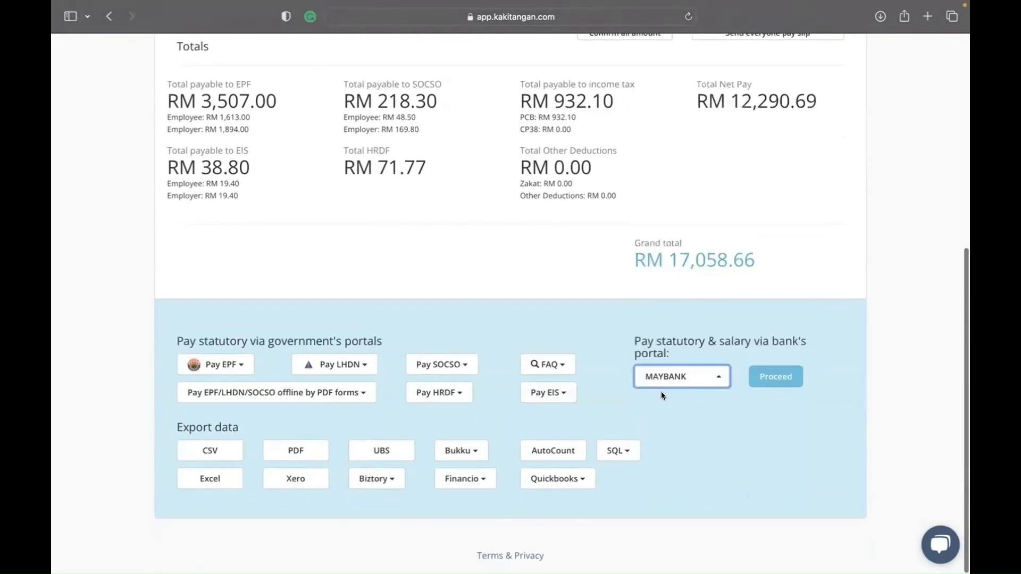
{"action": "left_click", "coordinate": [775, 377]}
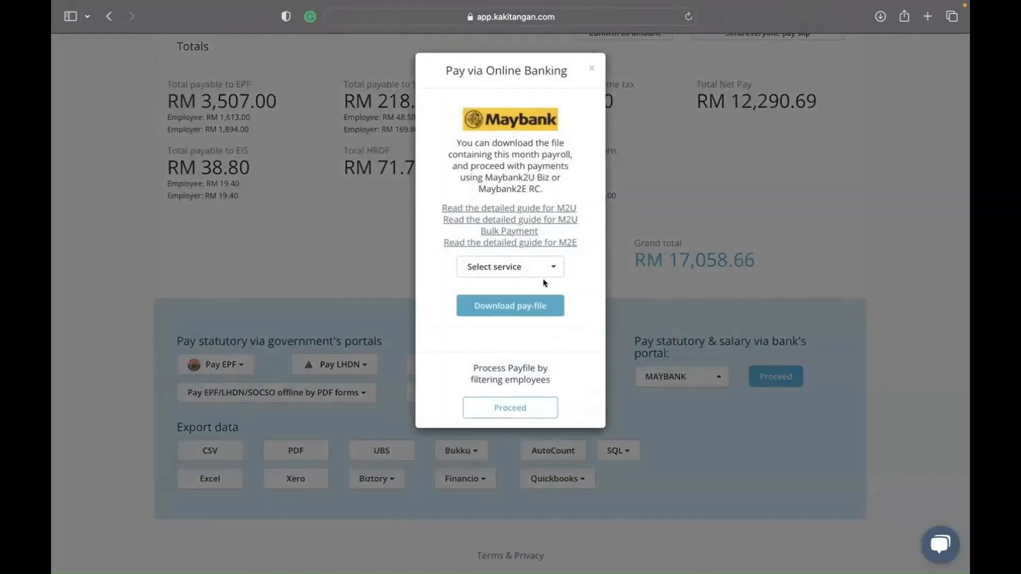
{"action": "left_click", "coordinate": [548, 267]}
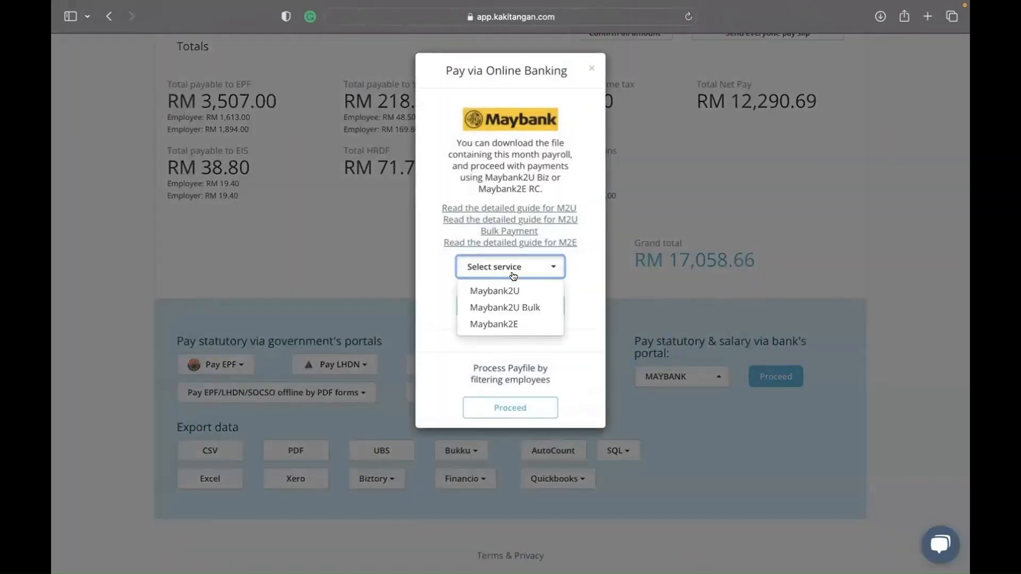
{"action": "left_click", "coordinate": [493, 308]}
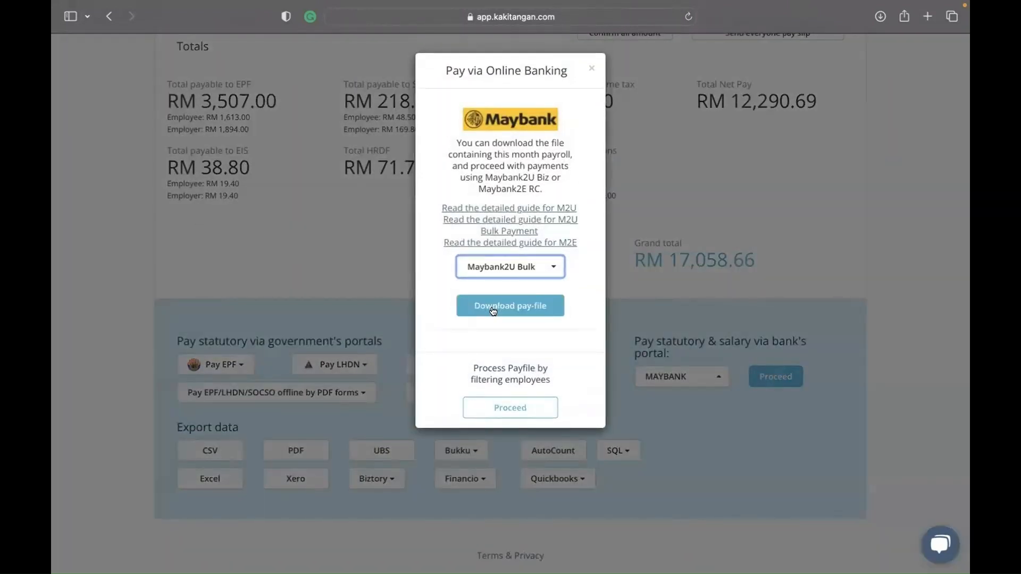
{"action": "left_click", "coordinate": [528, 311]}
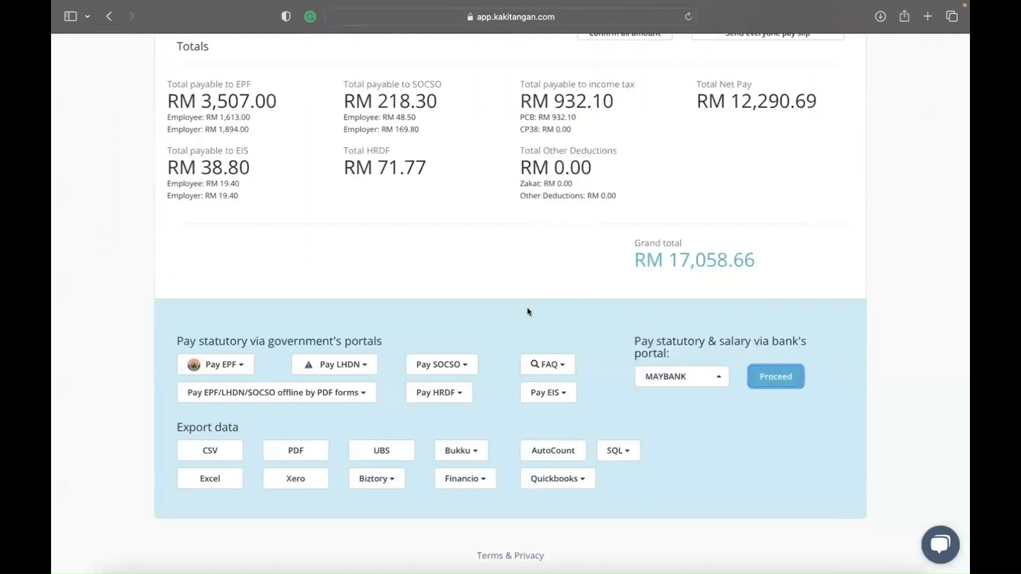
Open payroll20230101.csv from the downloaded bank2U_bulk_files-4 folder, examine its payment details and close it
{"action": "left_click", "coordinate": [859, 545]}
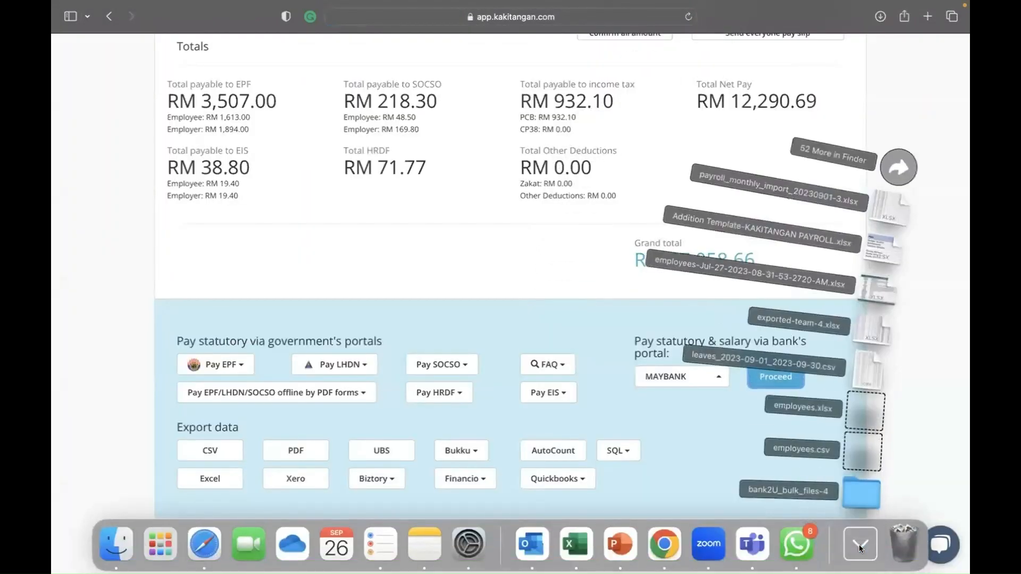
{"action": "left_click", "coordinate": [860, 492]}
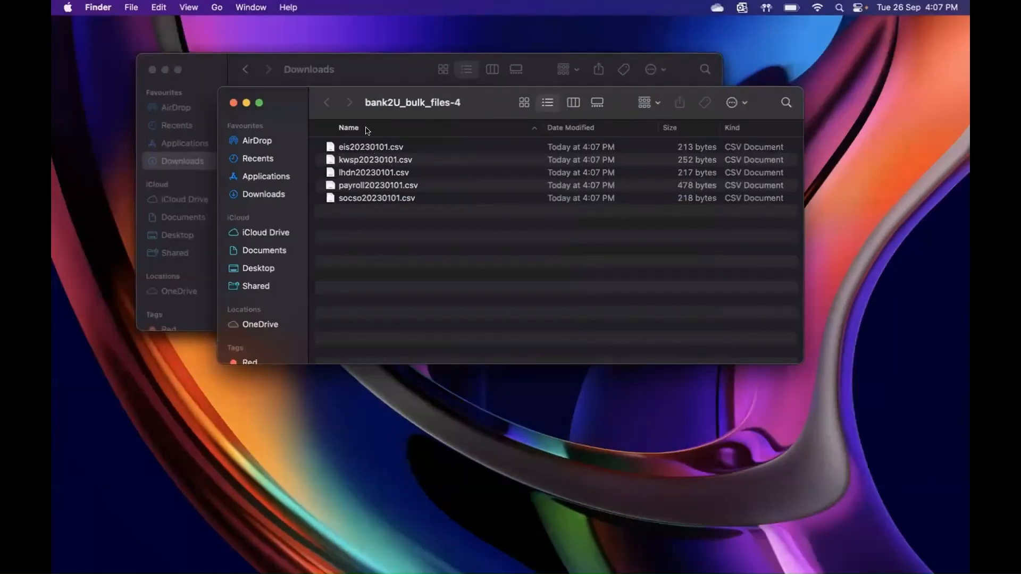
{"action": "left_click", "coordinate": [388, 190]}
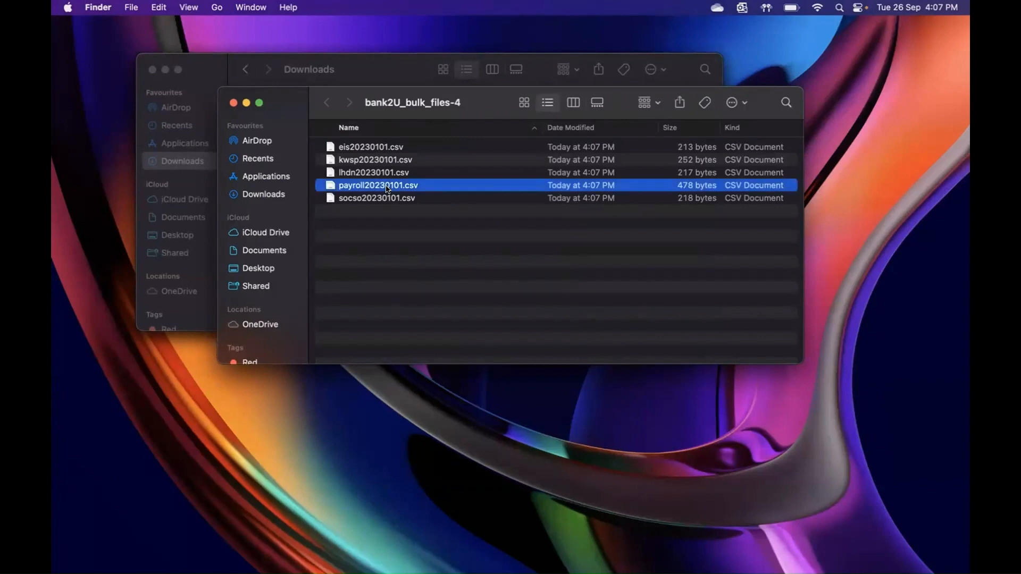
{"action": "double_click", "coordinate": [387, 185]}
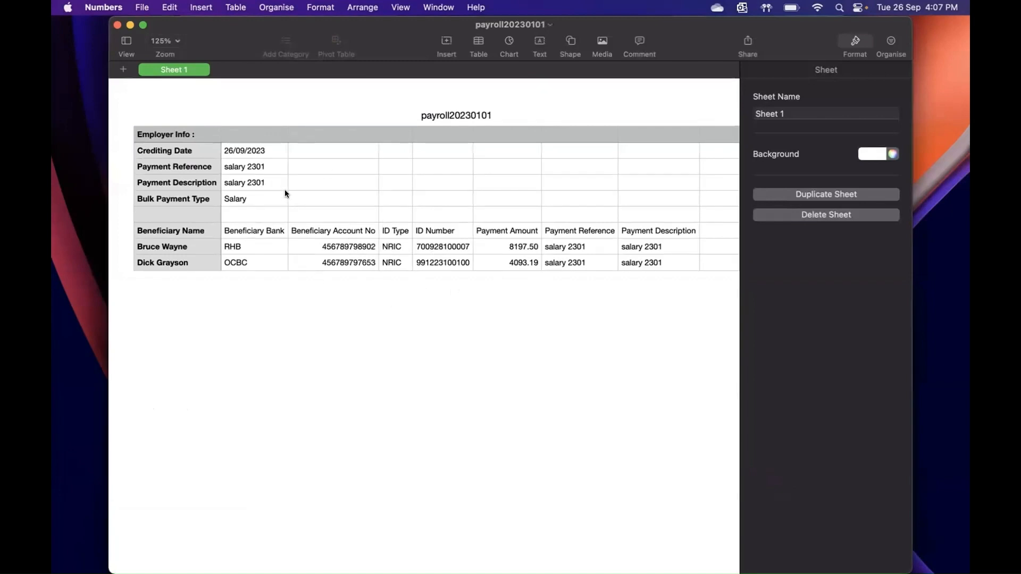
{"action": "left_click", "coordinate": [118, 25]}
In Numbers, browse the bank2U_bulk_files folder in Downloads to look over its statutory and payroll pay-files
{"action": "mouse_move", "coordinate": [481, 552]}
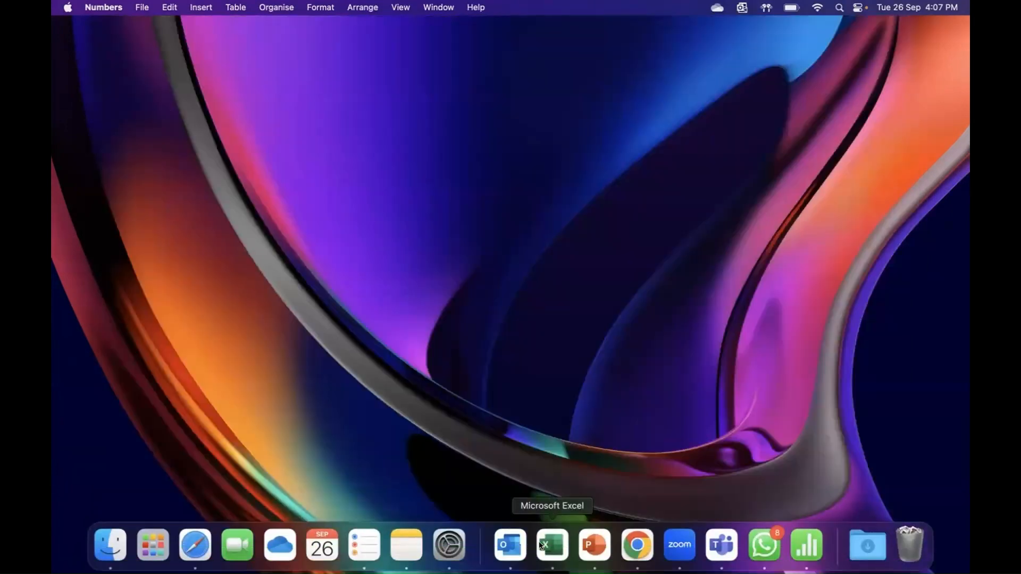
{"action": "left_click", "coordinate": [806, 551]}
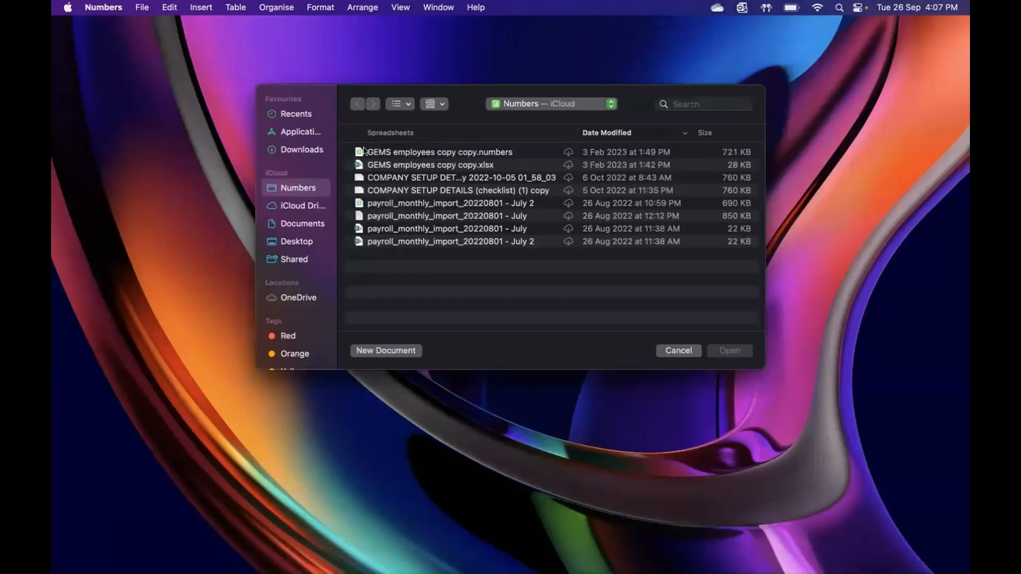
{"action": "left_click", "coordinate": [307, 149]}
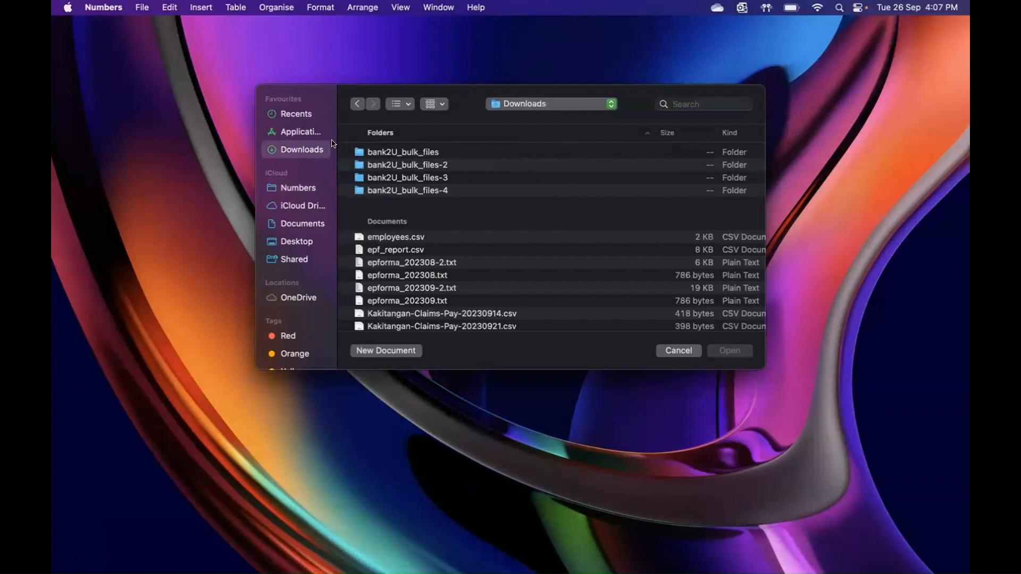
{"action": "double_click", "coordinate": [403, 154]}
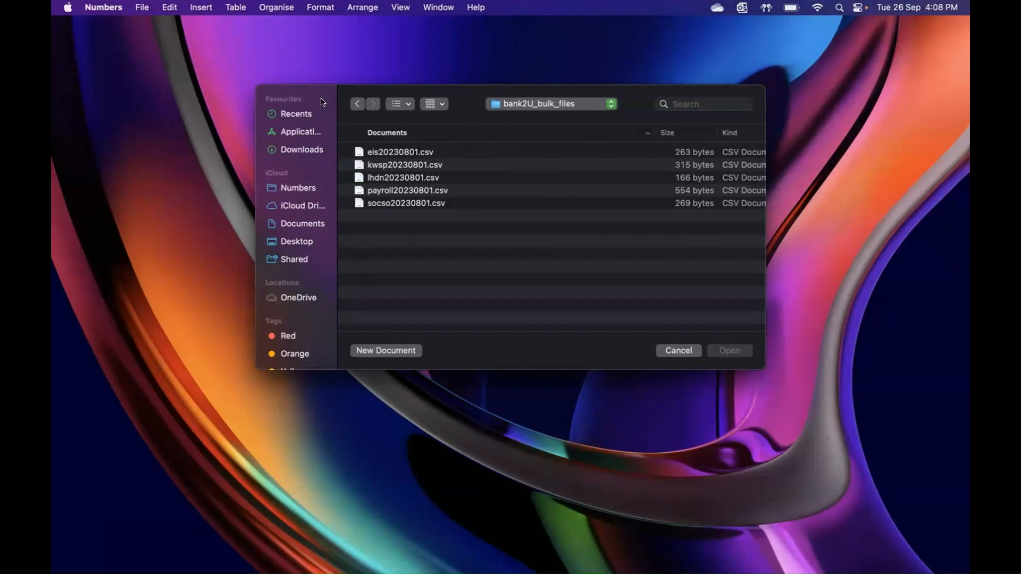
{"action": "mouse_move", "coordinate": [449, 572]}
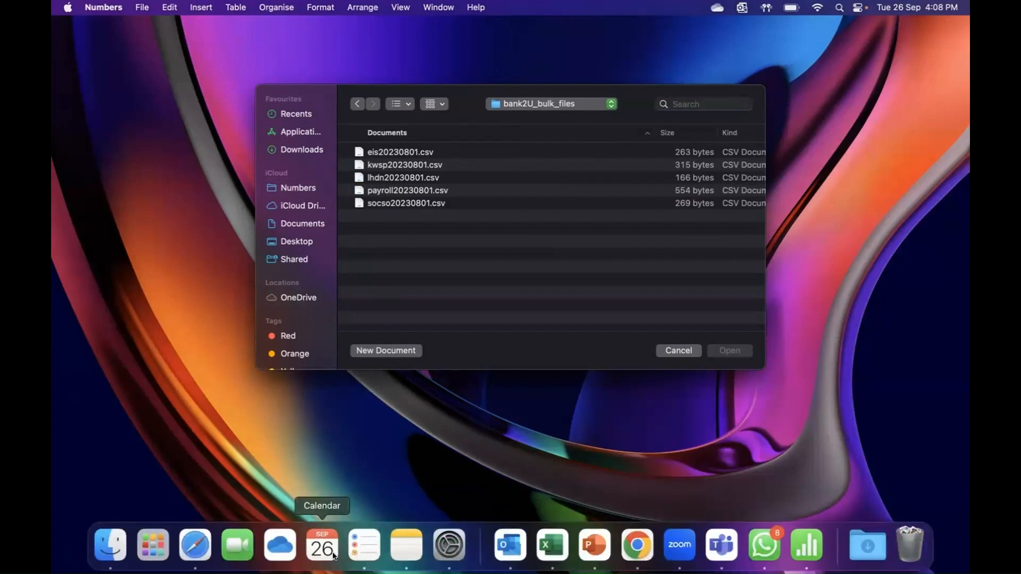
Switch back to Safari, download the EPFormA TXT file for paying EPF, examine epforma_202301.txt and close it
{"action": "left_click", "coordinate": [200, 548]}
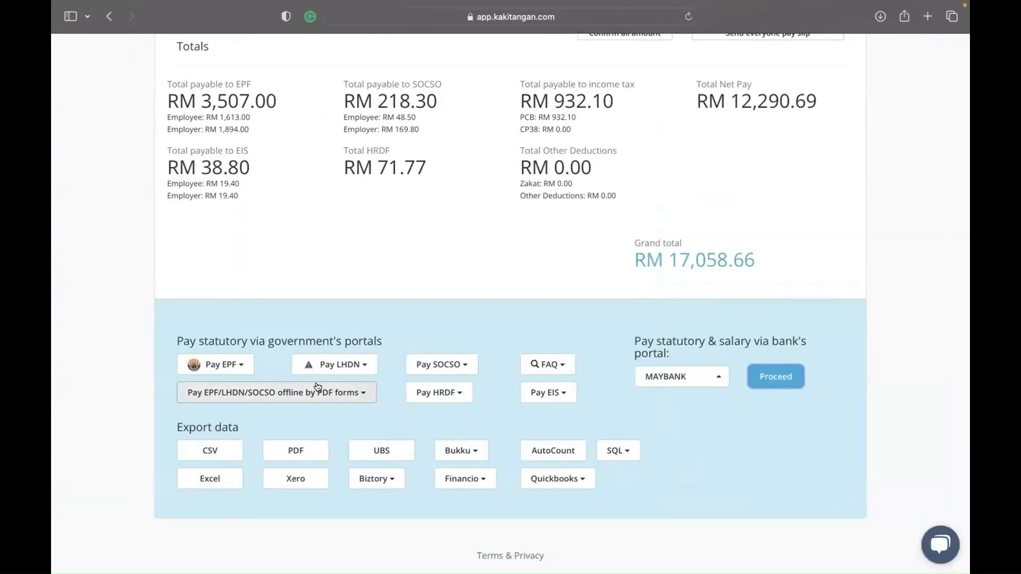
{"action": "left_click", "coordinate": [239, 364]}
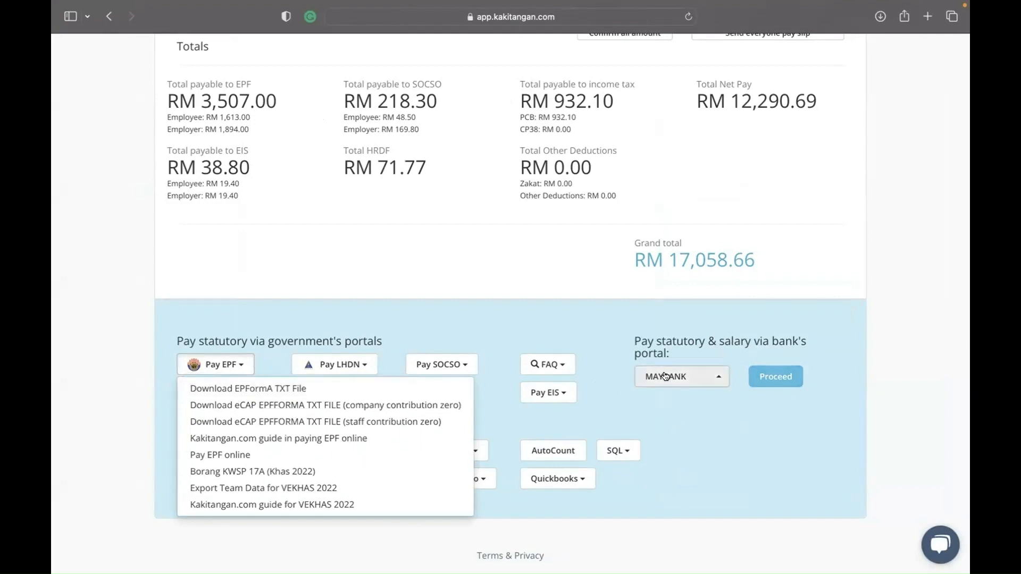
{"action": "left_click", "coordinate": [250, 389]}
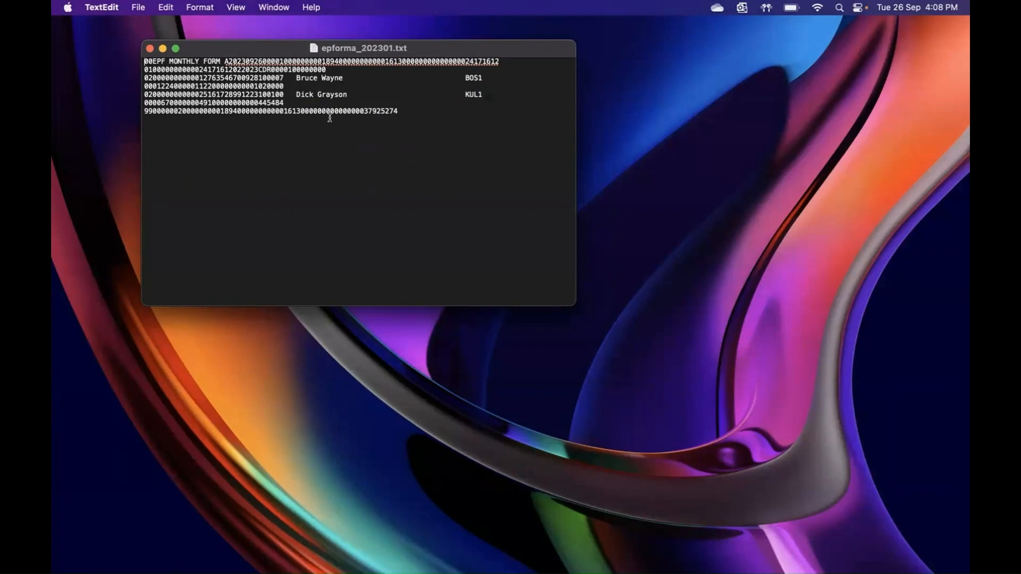
{"action": "left_click", "coordinate": [150, 48]}
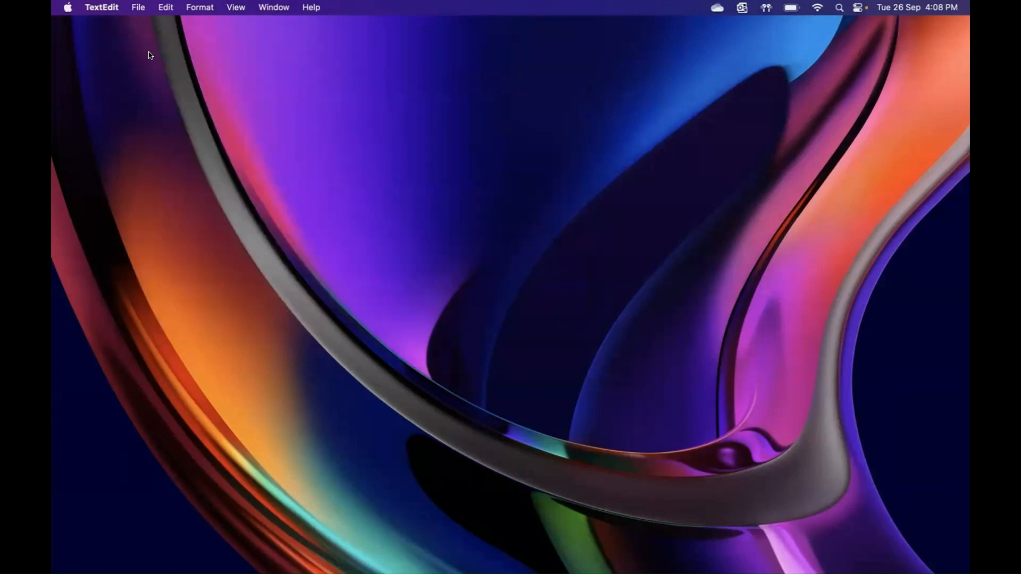
Return to Safari, open the Kakitangan.com guide in paying EPF online and read the i-Akaun (Employer) login and Submit Contributions instructions
{"action": "mouse_move", "coordinate": [228, 548]}
{"action": "left_click", "coordinate": [181, 546]}
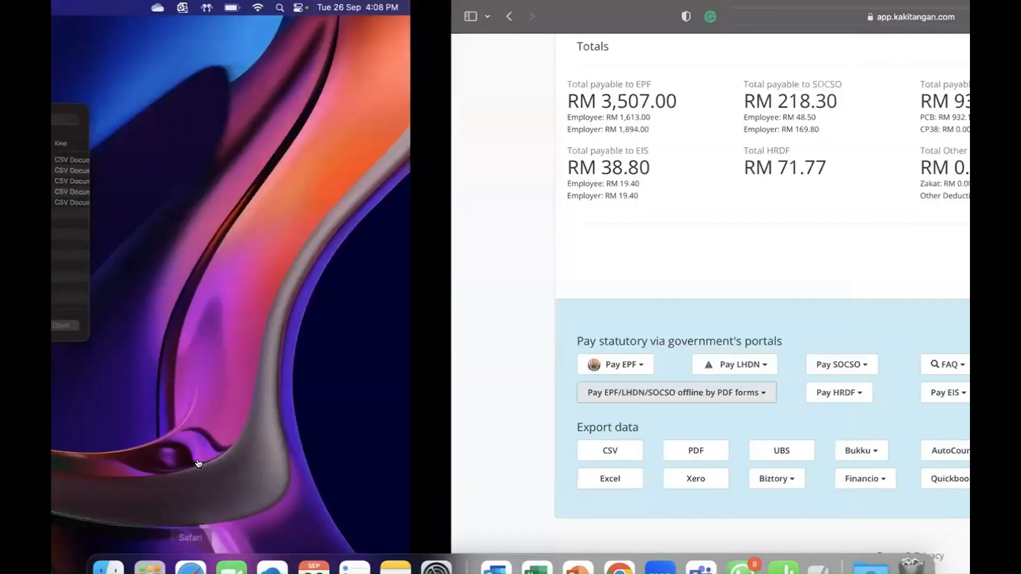
{"action": "left_click", "coordinate": [234, 366]}
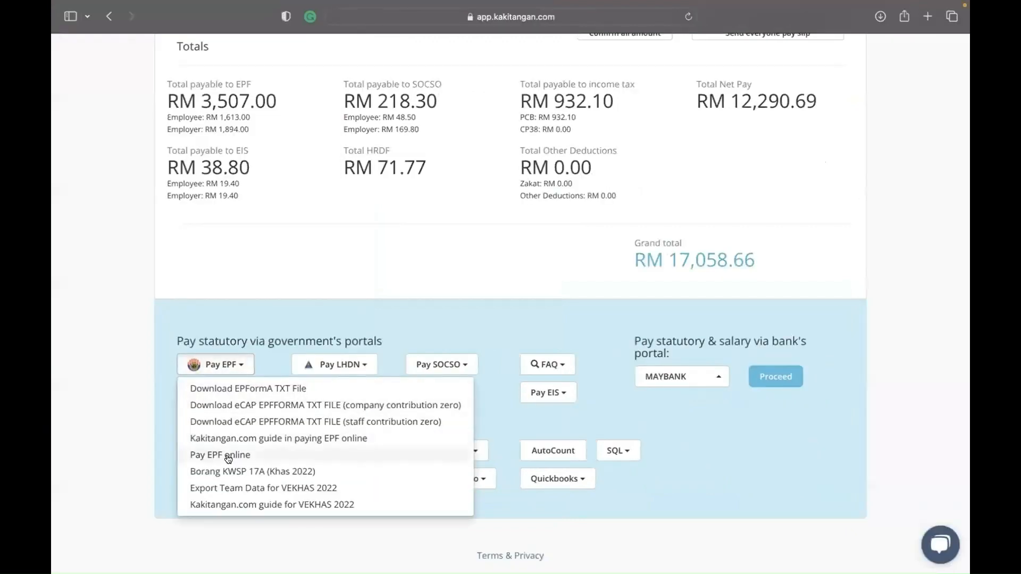
{"action": "left_click", "coordinate": [259, 438]}
{"action": "scroll", "coordinate": [394, 281], "scroll_direction": "down", "scroll_amount": 20}
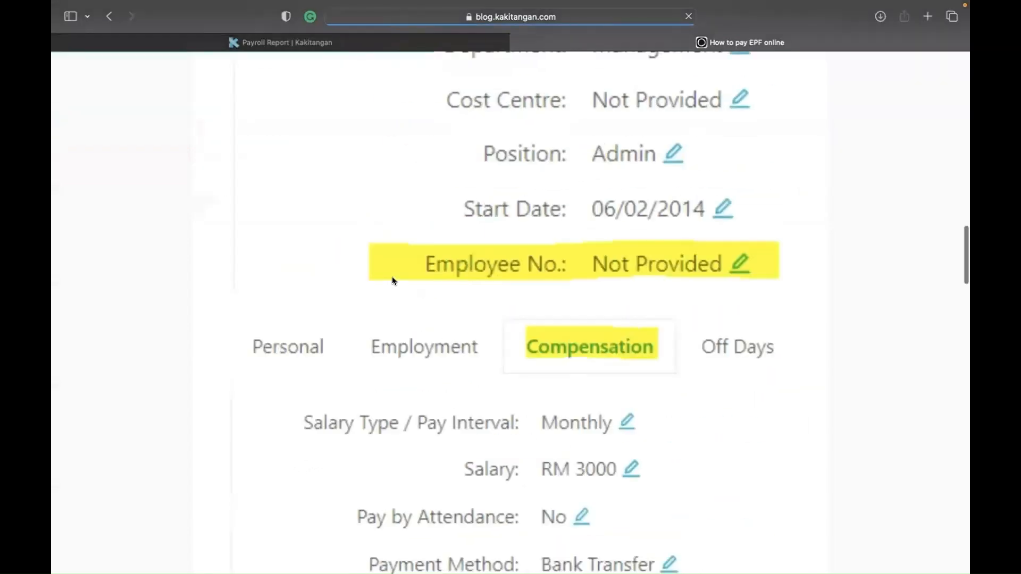
{"action": "scroll", "coordinate": [392, 281], "scroll_direction": "up", "scroll_amount": 5}
{"action": "scroll", "coordinate": [393, 281], "scroll_direction": "down", "scroll_amount": 2}
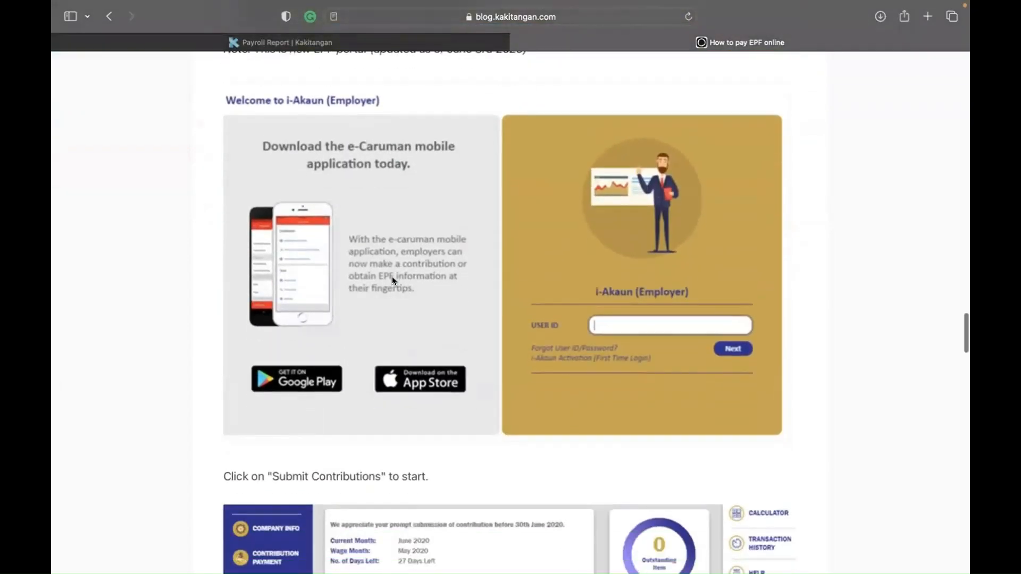
{"action": "scroll", "coordinate": [602, 254], "scroll_direction": "down", "scroll_amount": 10}
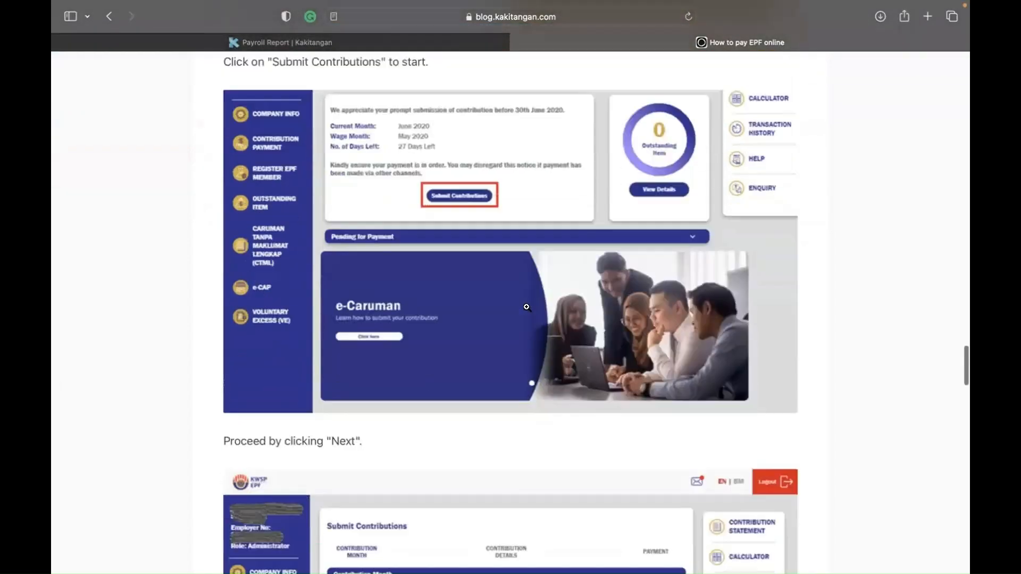
Examine the guide's instructions for choosing the TXT/CSV upload option and uploading the EPF contribution file
{"action": "scroll", "coordinate": [477, 334], "scroll_direction": "down", "scroll_amount": 6}
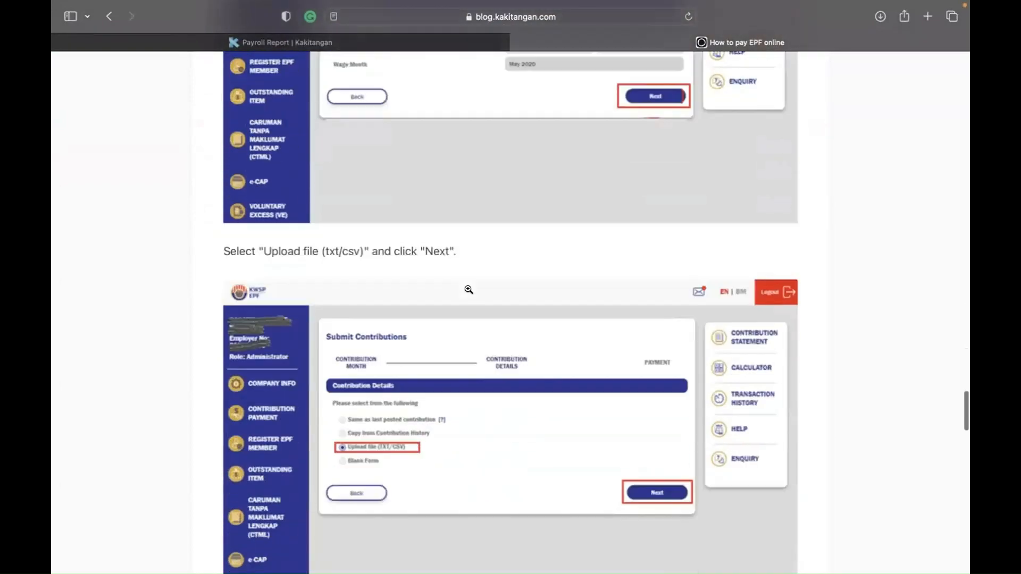
{"action": "scroll", "coordinate": [468, 289], "scroll_direction": "down", "scroll_amount": 5}
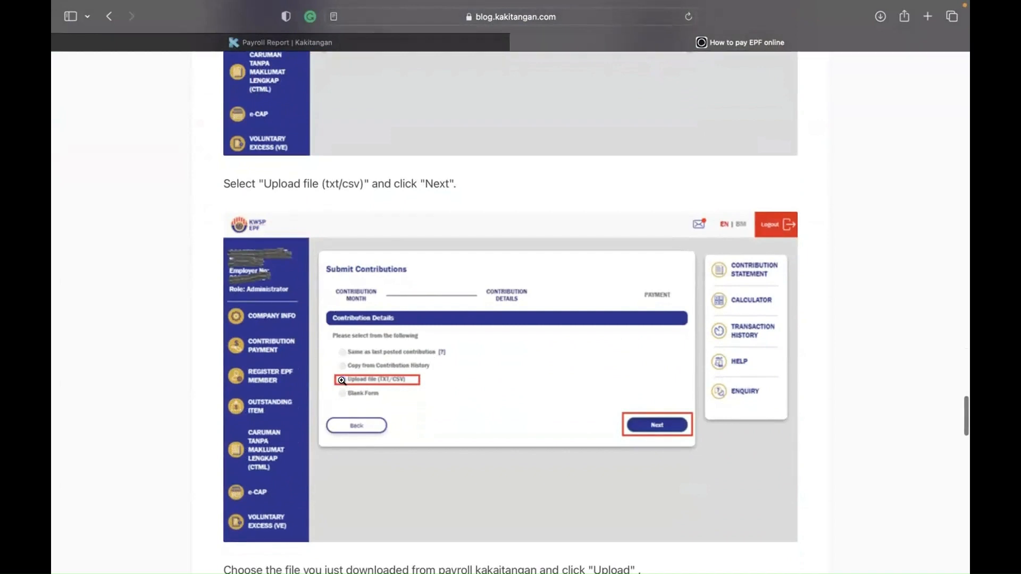
{"action": "scroll", "coordinate": [378, 384], "scroll_direction": "up", "scroll_amount": 2}
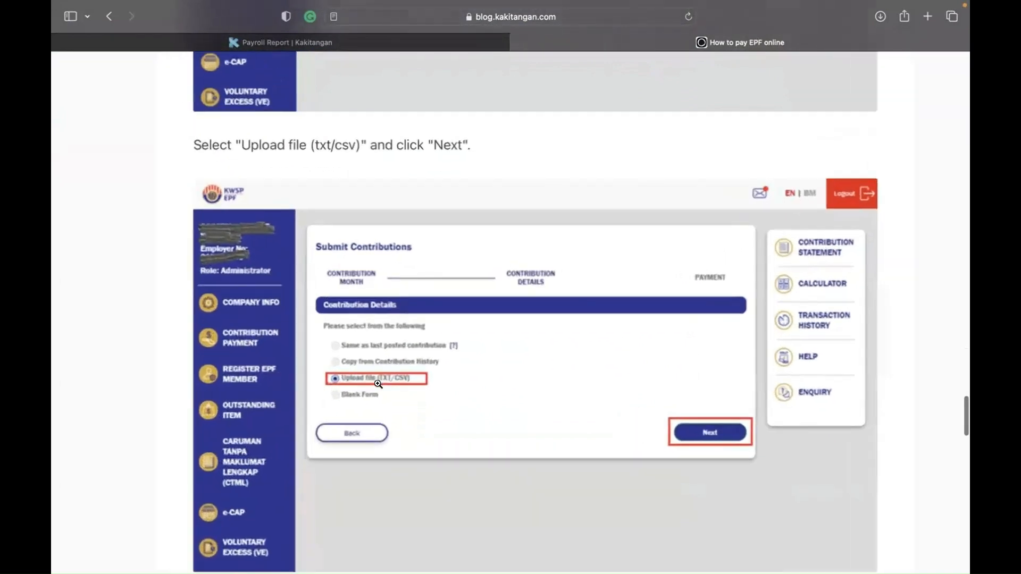
{"action": "scroll", "coordinate": [378, 384], "scroll_direction": "up", "scroll_amount": 3}
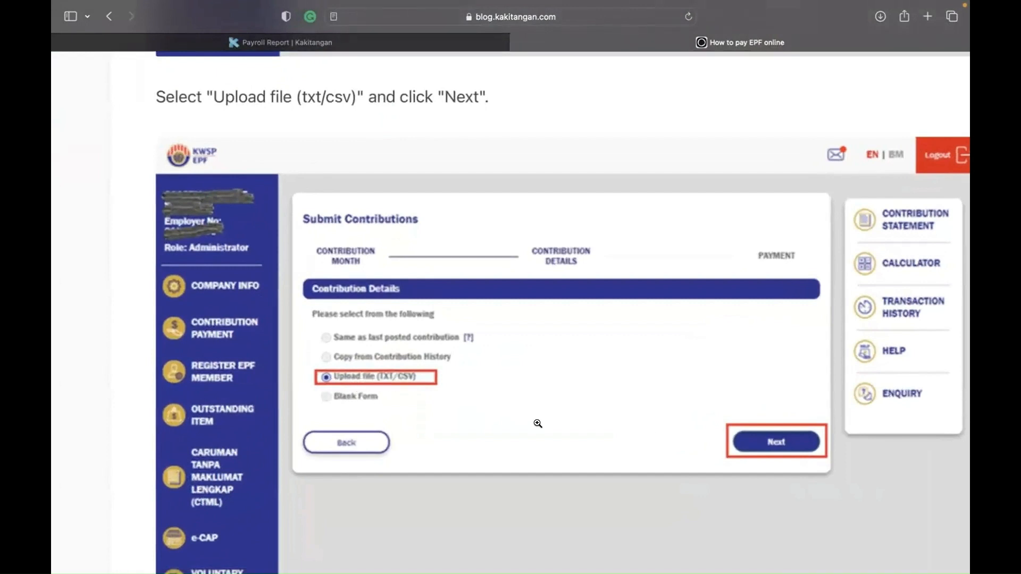
{"action": "scroll", "coordinate": [579, 447], "scroll_direction": "down", "scroll_amount": 3}
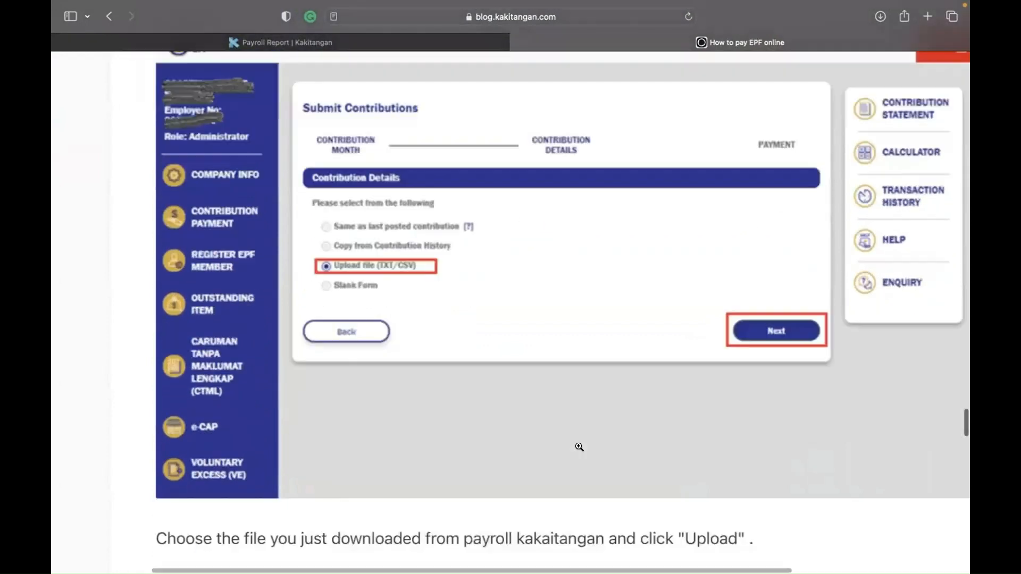
{"action": "scroll", "coordinate": [579, 447], "scroll_direction": "down", "scroll_amount": 10}
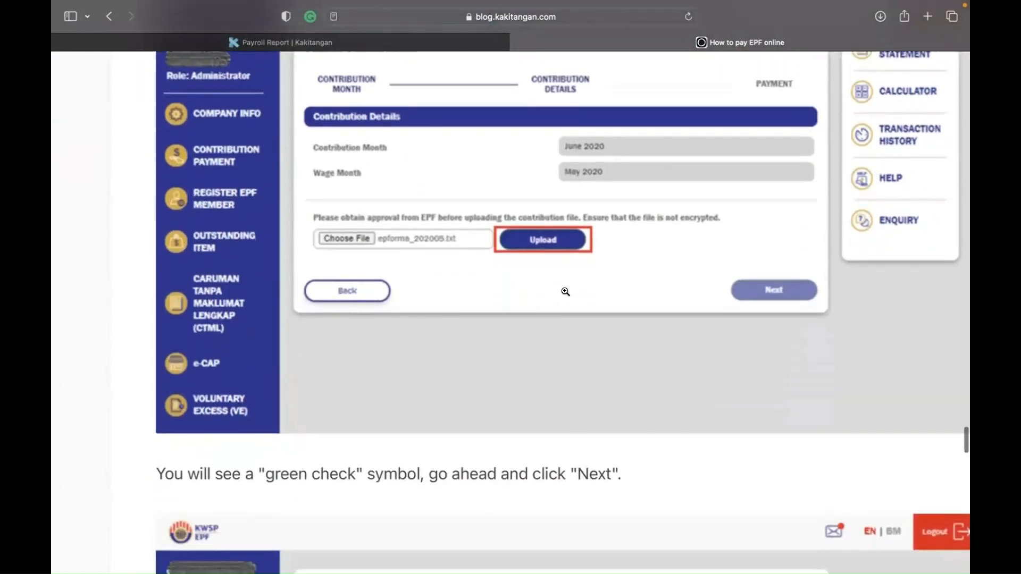
{"action": "scroll", "coordinate": [565, 292], "scroll_direction": "down", "scroll_amount": 15}
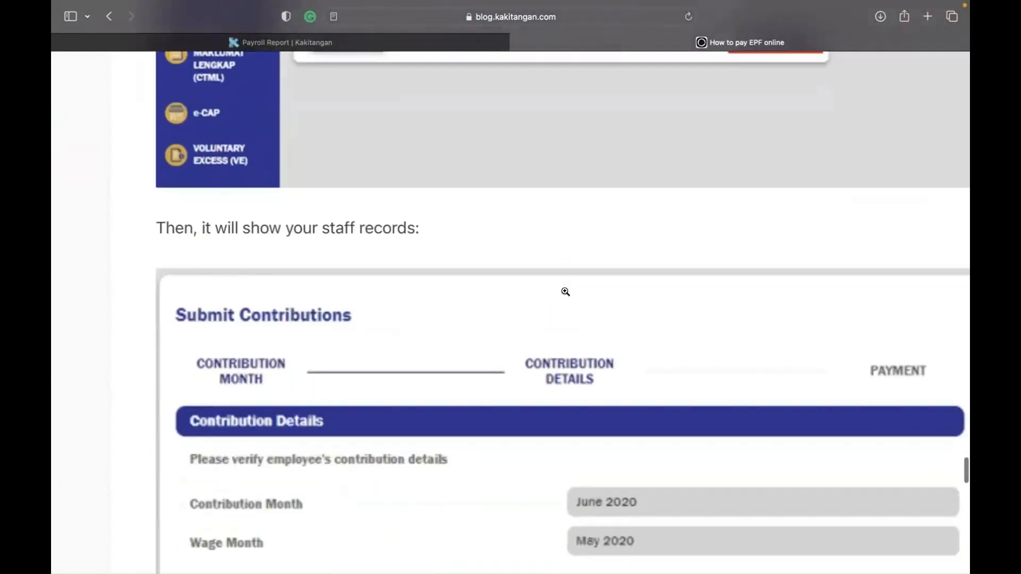
Examine the guide's remaining instructions on employee numbers, confirmation, payment method, Transaction History, and downloading the receipt and Form A
{"action": "scroll", "coordinate": [565, 291], "scroll_direction": "down", "scroll_amount": 15}
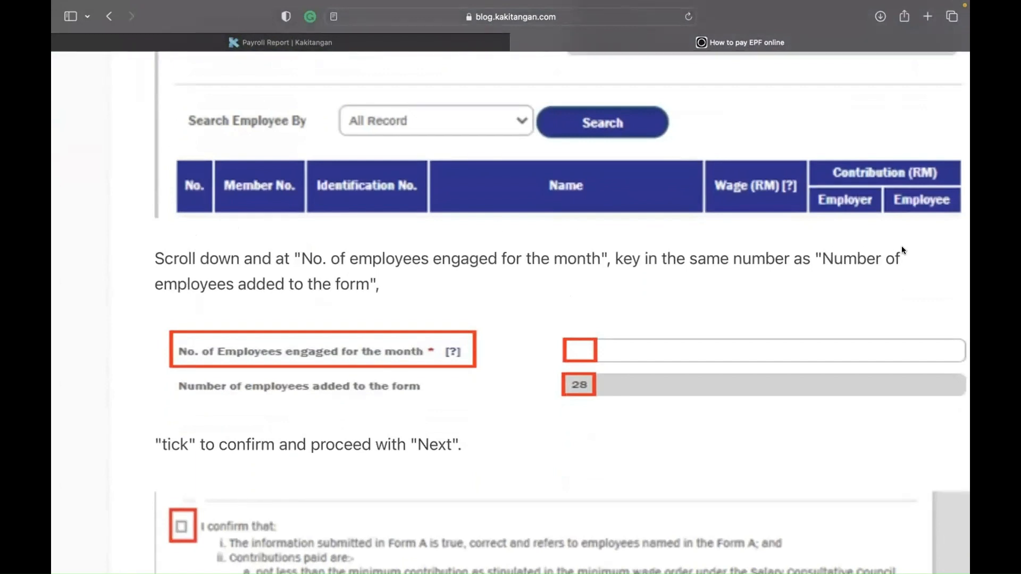
{"action": "scroll", "coordinate": [529, 342], "scroll_direction": "down", "scroll_amount": 10}
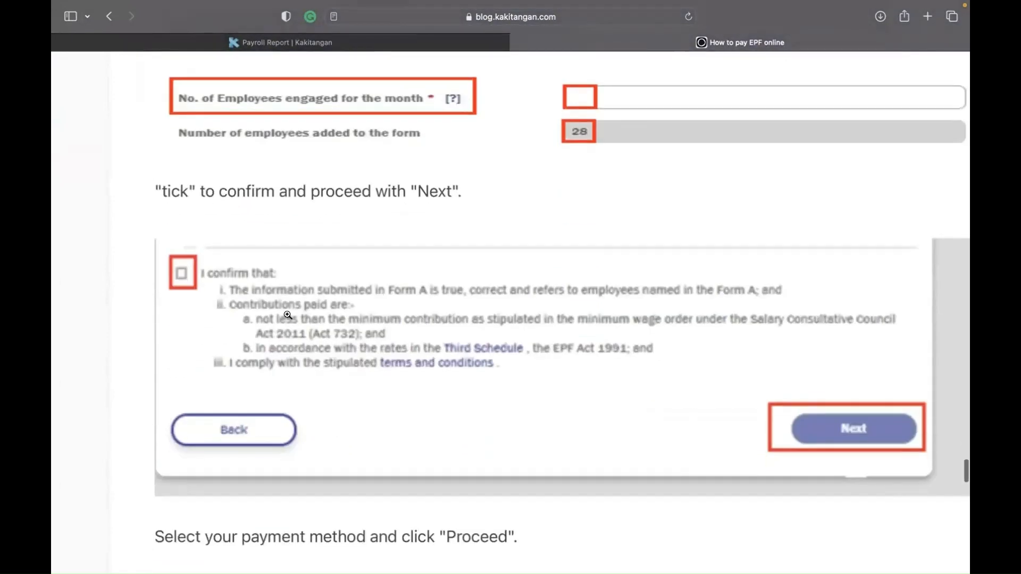
{"action": "scroll", "coordinate": [551, 445], "scroll_direction": "down", "scroll_amount": 6}
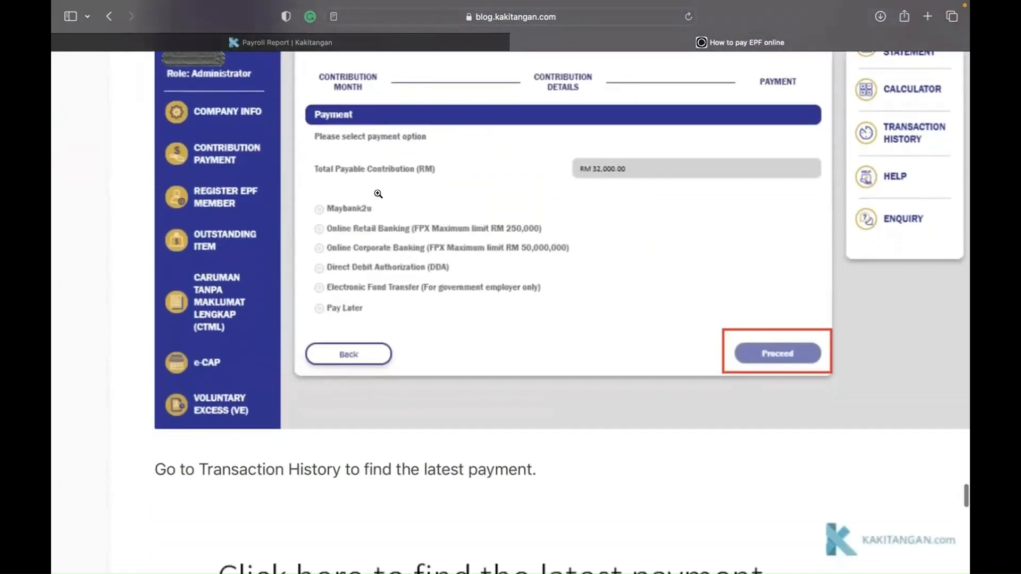
{"action": "scroll", "coordinate": [596, 325], "scroll_direction": "down", "scroll_amount": 15}
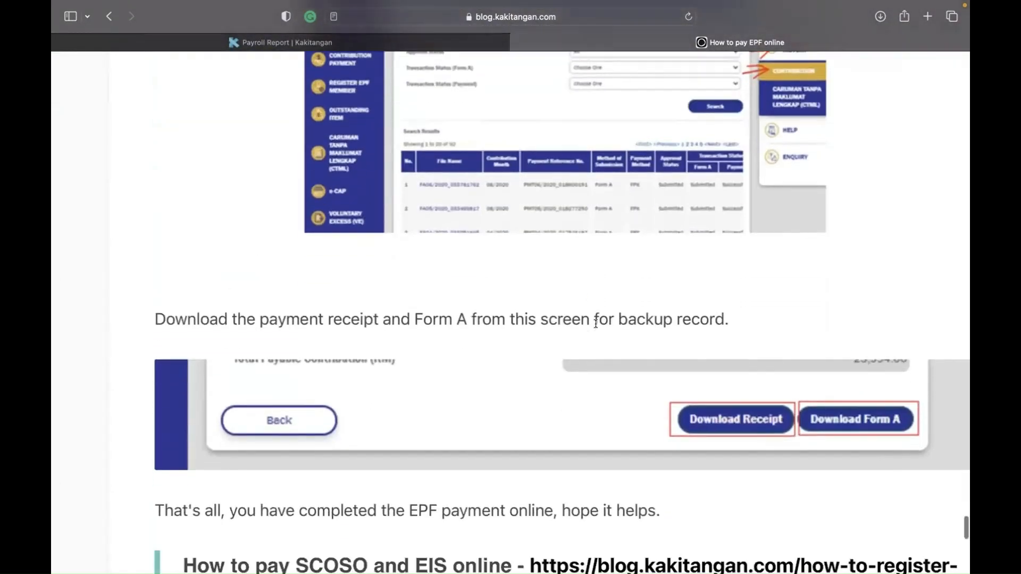
{"action": "scroll", "coordinate": [596, 323], "scroll_direction": "up", "scroll_amount": 3}
{"action": "scroll", "coordinate": [595, 324], "scroll_direction": "up", "scroll_amount": 1}
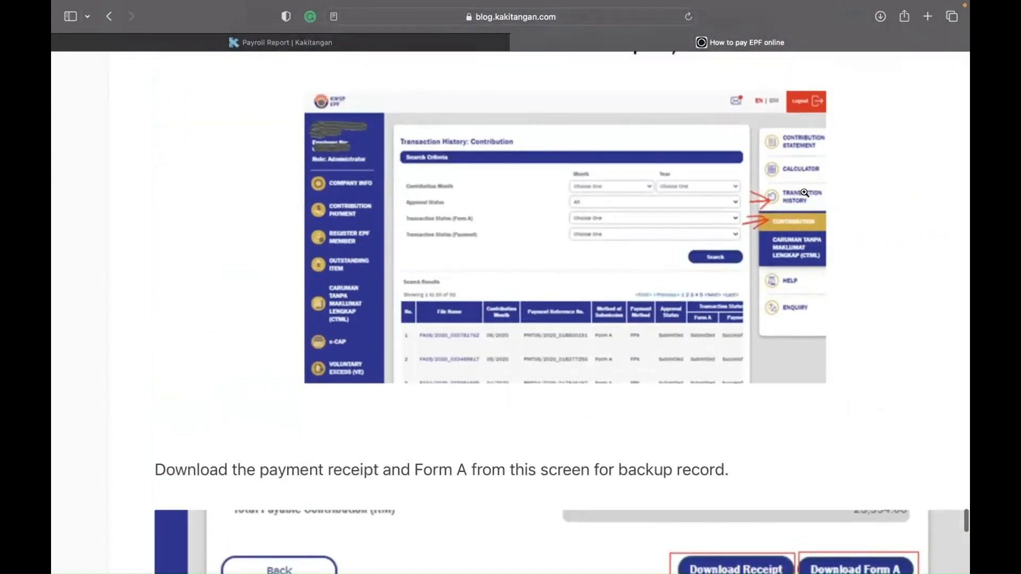
{"action": "scroll", "coordinate": [659, 282], "scroll_direction": "down", "scroll_amount": 6}
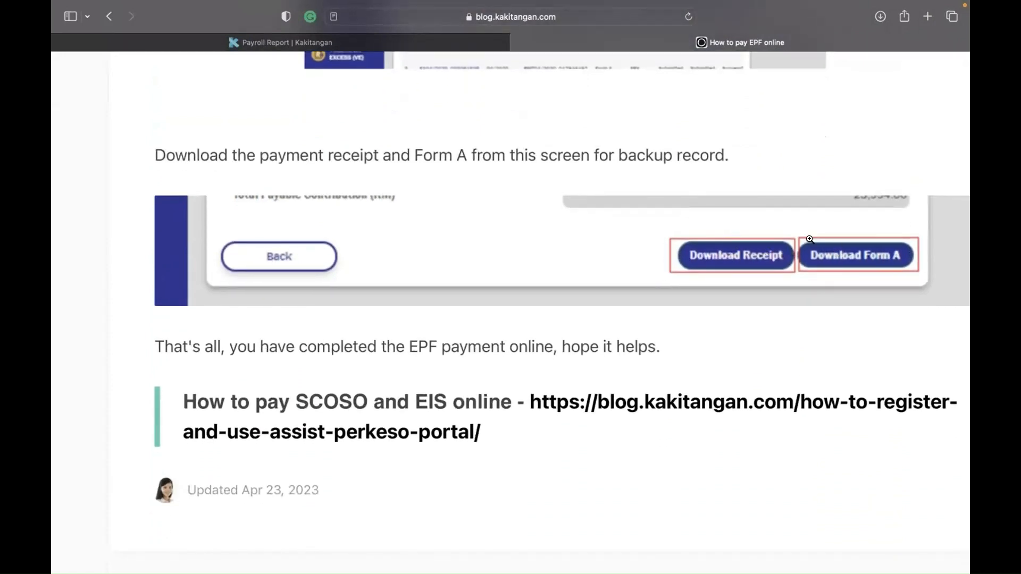
{"action": "scroll", "coordinate": [631, 280], "scroll_direction": "right", "scroll_amount": 1}
{"action": "scroll", "coordinate": [632, 281], "scroll_direction": "up", "scroll_amount": 7}
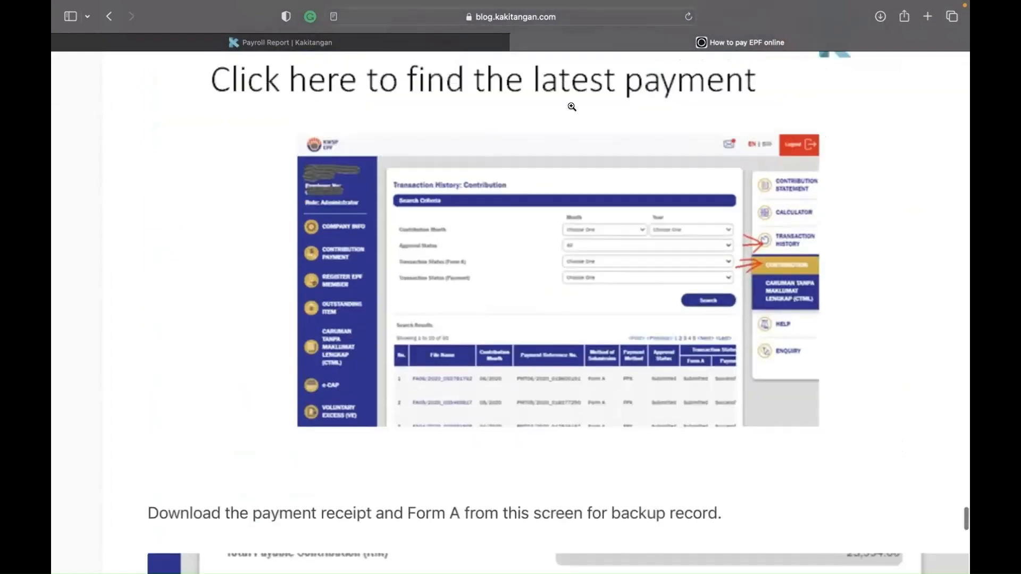
Return to the payroll report and review the available options for paying SOCSO and LHDN via the government's portals
{"action": "left_click", "coordinate": [518, 43]}
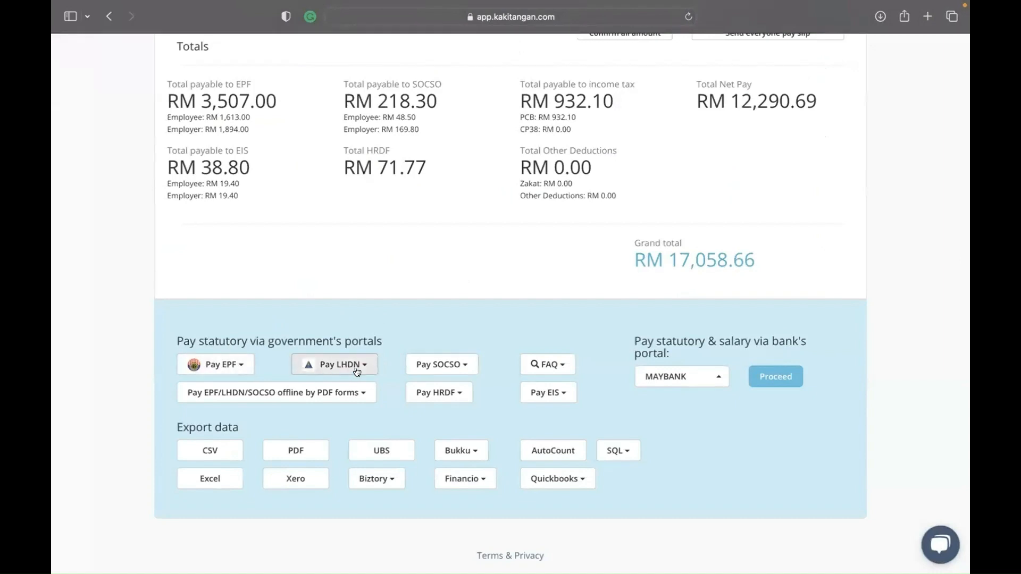
{"action": "left_click", "coordinate": [466, 365]}
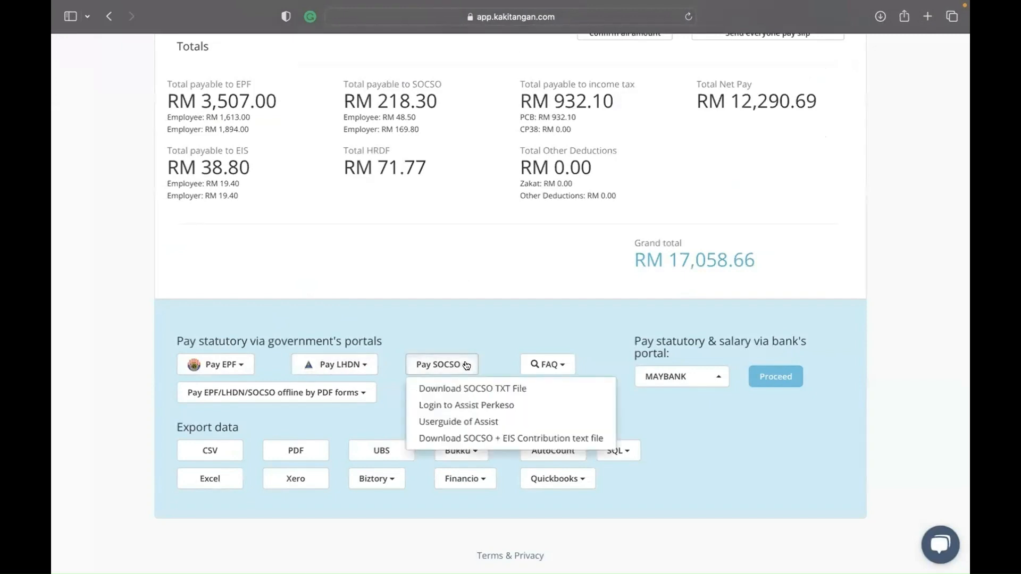
{"action": "left_click", "coordinate": [370, 367]}
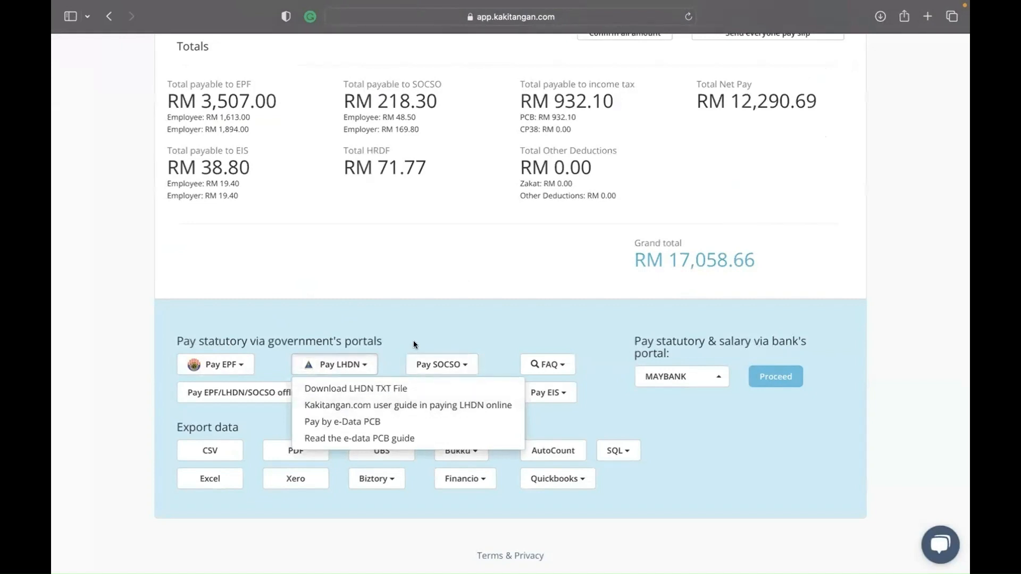
{"action": "right_click", "coordinate": [436, 306]}
{"action": "key", "text": "Escape"}
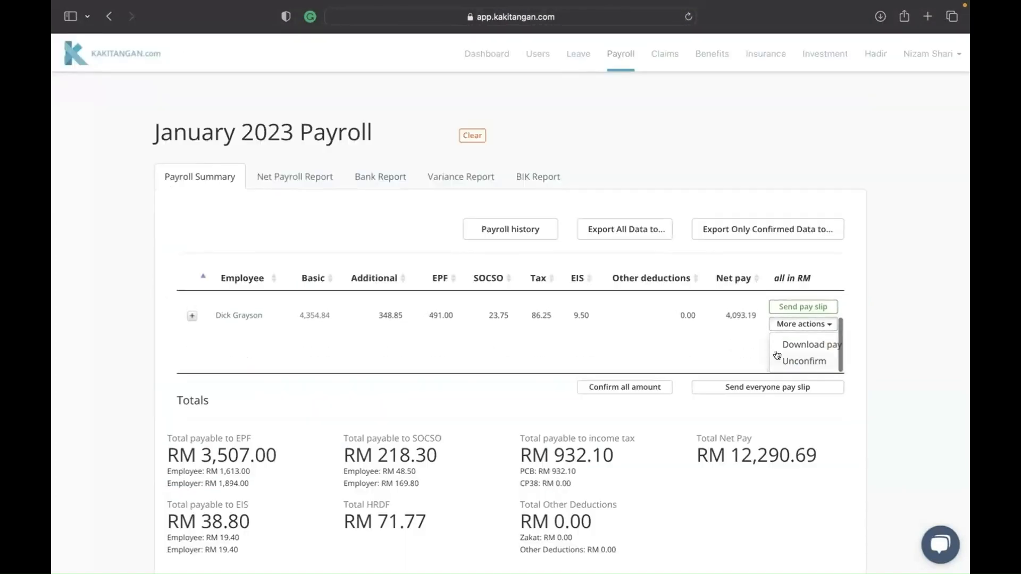
Download the January 2023 pay slip of the employee with RM 4,093.19 net pay, open it and examine the earnings and overtime
{"action": "left_click", "coordinate": [803, 346]}
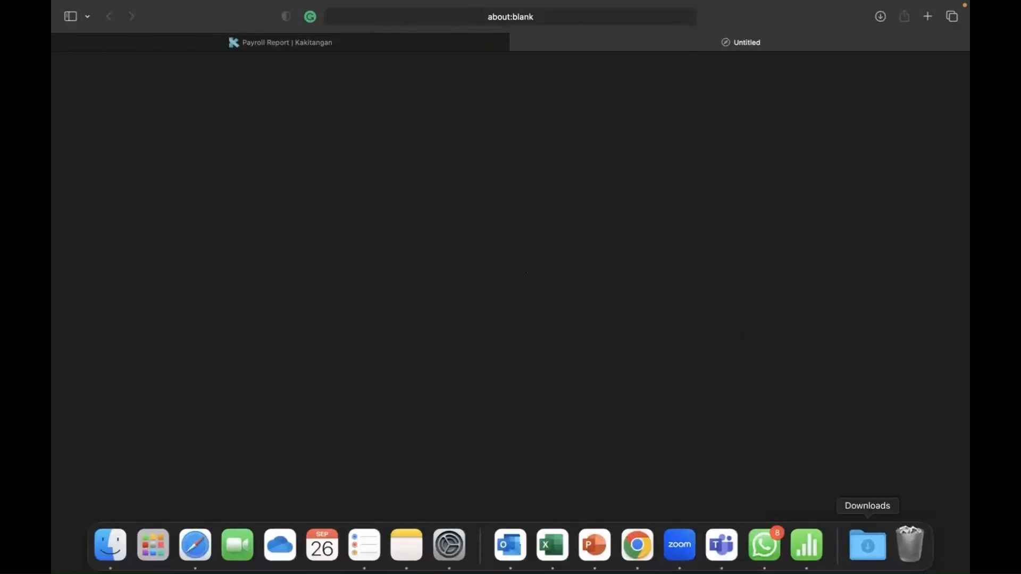
{"action": "left_click", "coordinate": [869, 543]}
{"action": "left_click", "coordinate": [870, 510]}
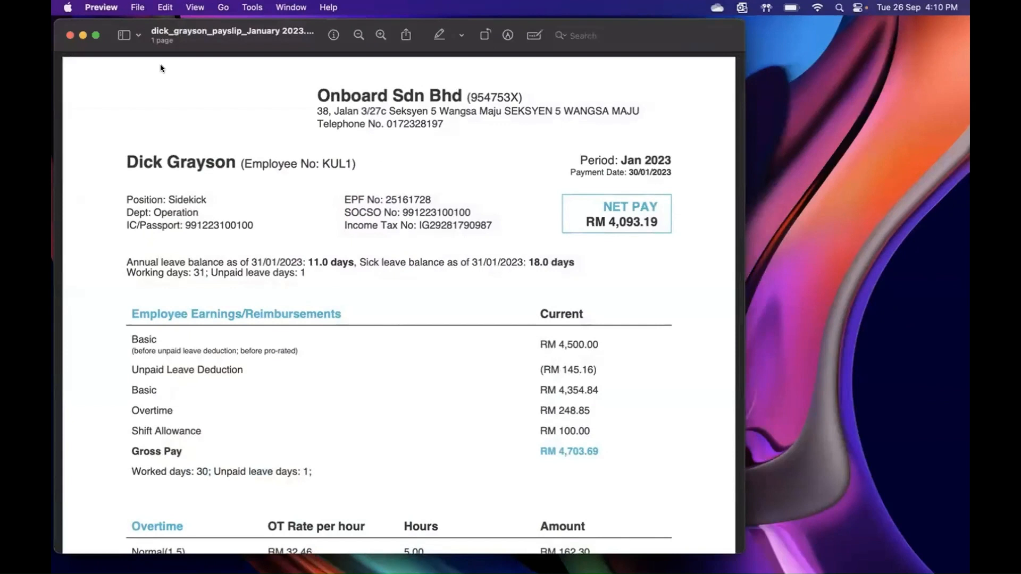
{"action": "mouse_move", "coordinate": [96, 36]}
{"action": "scroll", "coordinate": [272, 375], "scroll_direction": "down", "scroll_amount": 5}
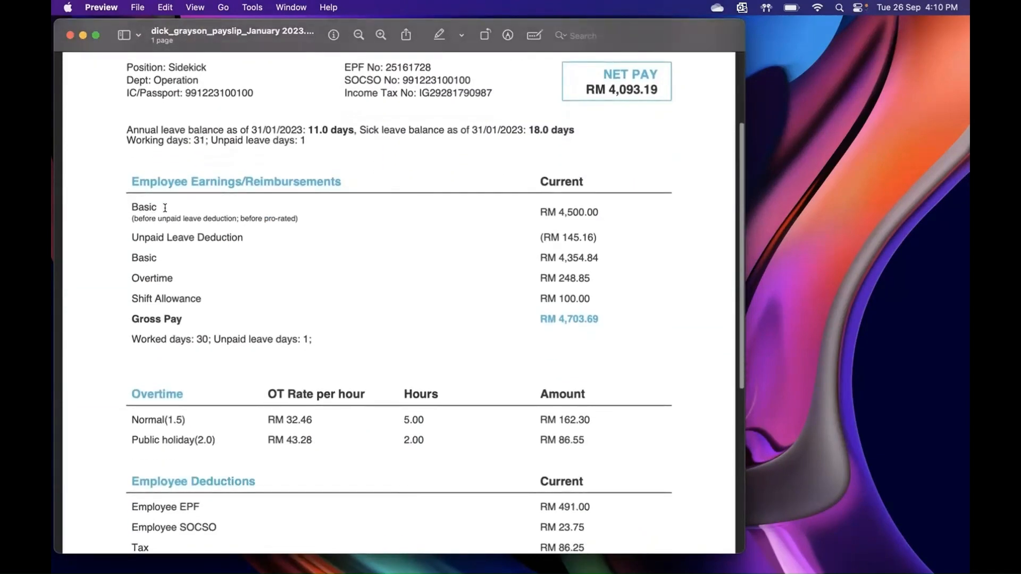
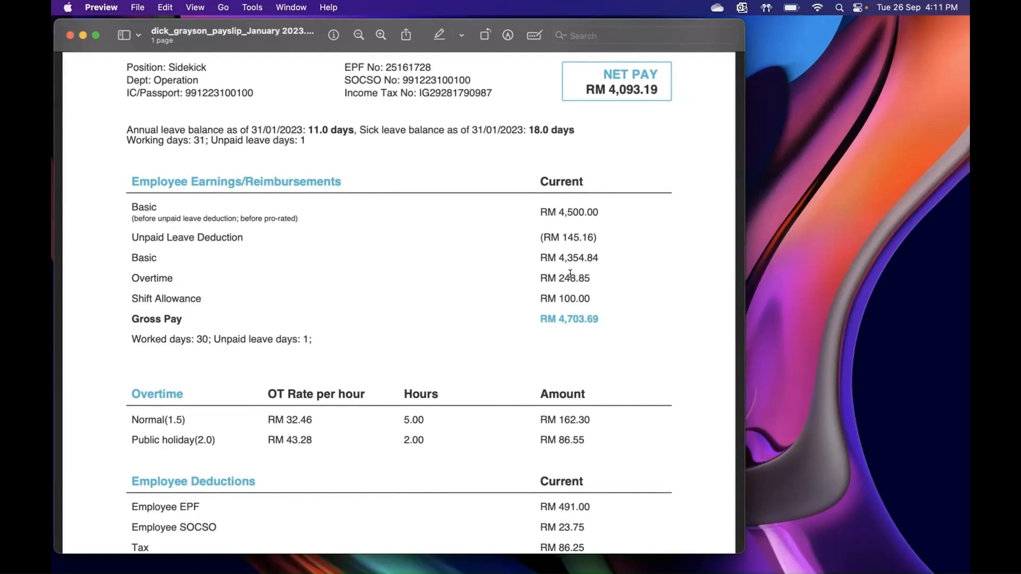
Examine the pay slip's overtime, employee deductions and company contributions, review its header details, and close the document
{"action": "scroll", "coordinate": [454, 300], "scroll_direction": "down", "scroll_amount": 3}
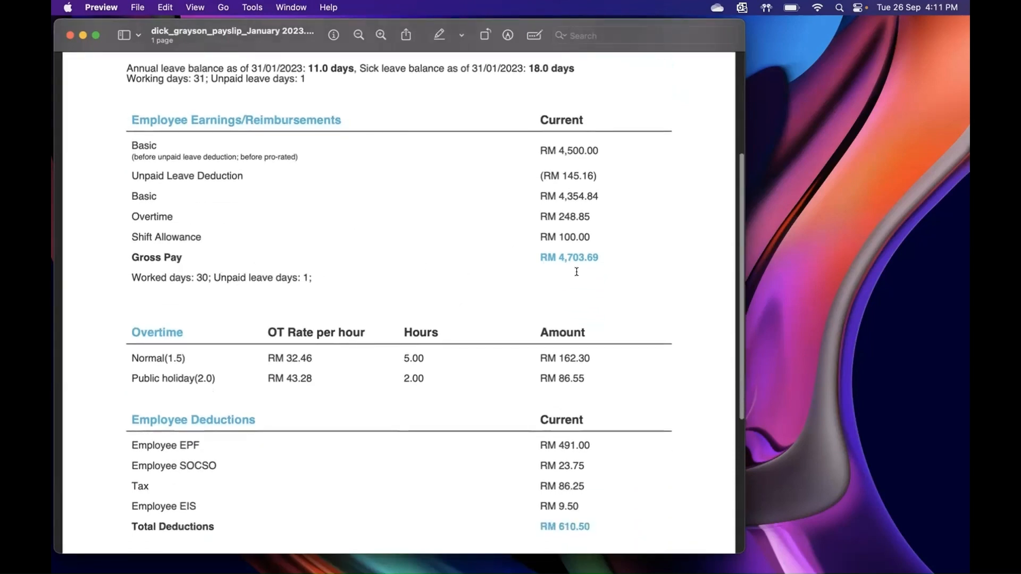
{"action": "scroll", "coordinate": [577, 272], "scroll_direction": "down", "scroll_amount": 7}
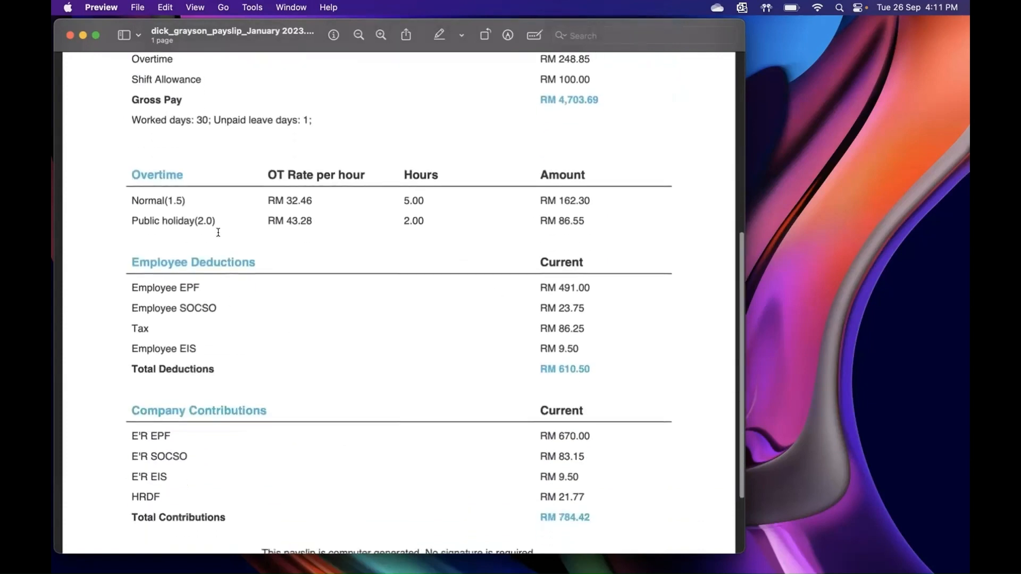
{"action": "scroll", "coordinate": [220, 358], "scroll_direction": "down", "scroll_amount": 4}
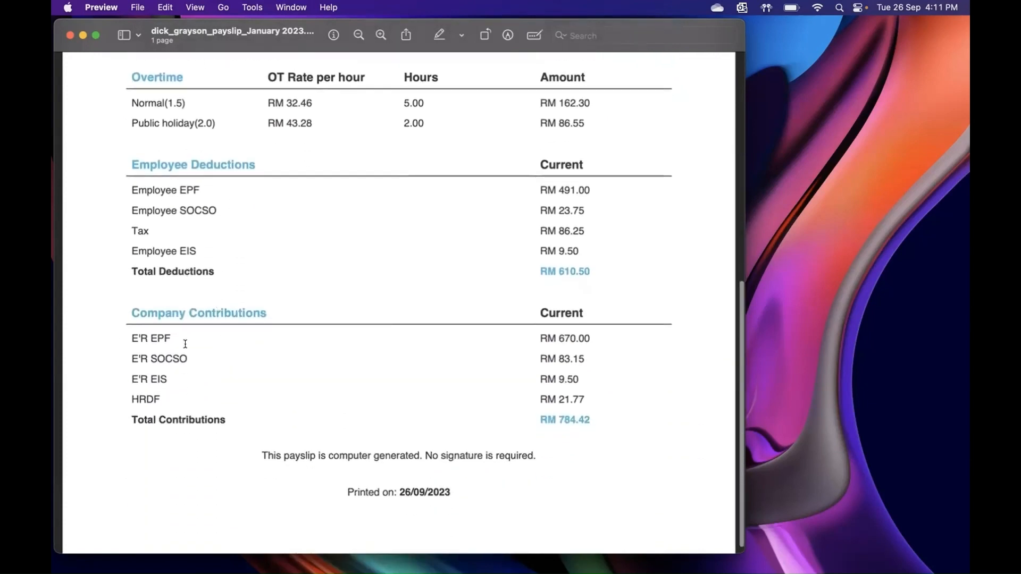
{"action": "scroll", "coordinate": [213, 415], "scroll_direction": "up", "scroll_amount": 10}
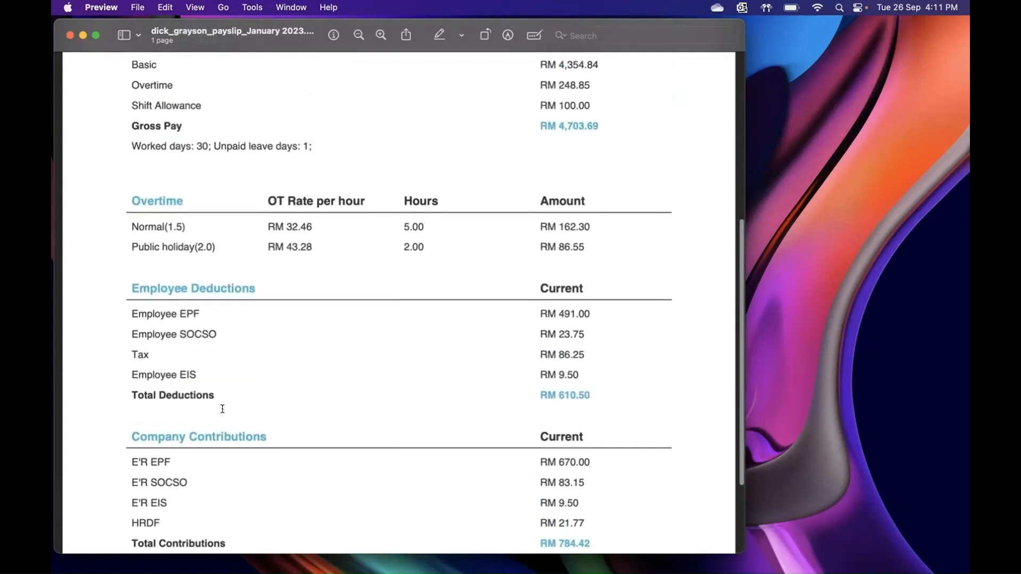
{"action": "scroll", "coordinate": [222, 409], "scroll_direction": "up", "scroll_amount": 8}
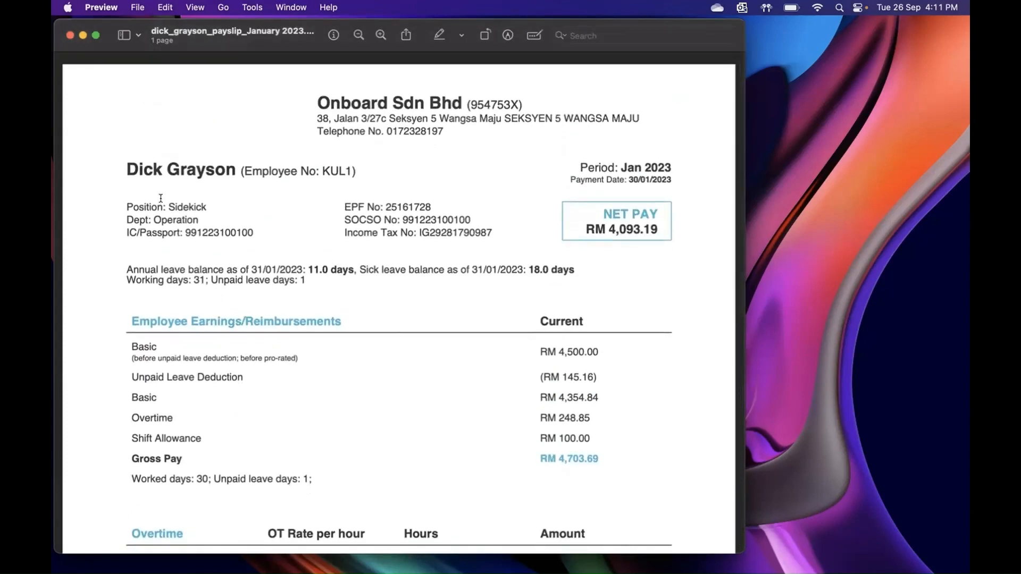
{"action": "left_click", "coordinate": [69, 35]}
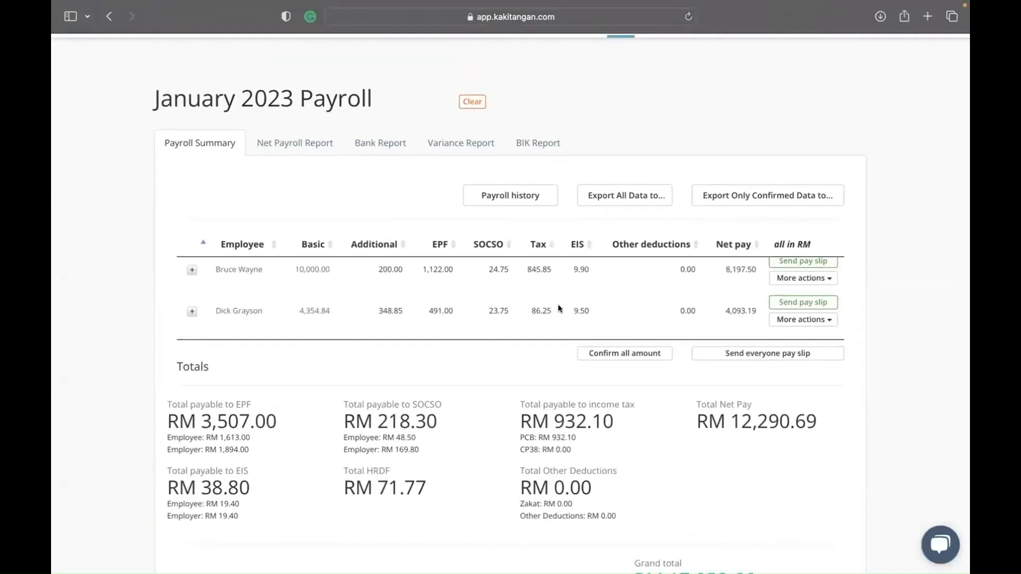
Return to the payroll calculator and open the yearly EA tax forms page
{"action": "scroll", "coordinate": [558, 310], "scroll_direction": "up", "scroll_amount": 1}
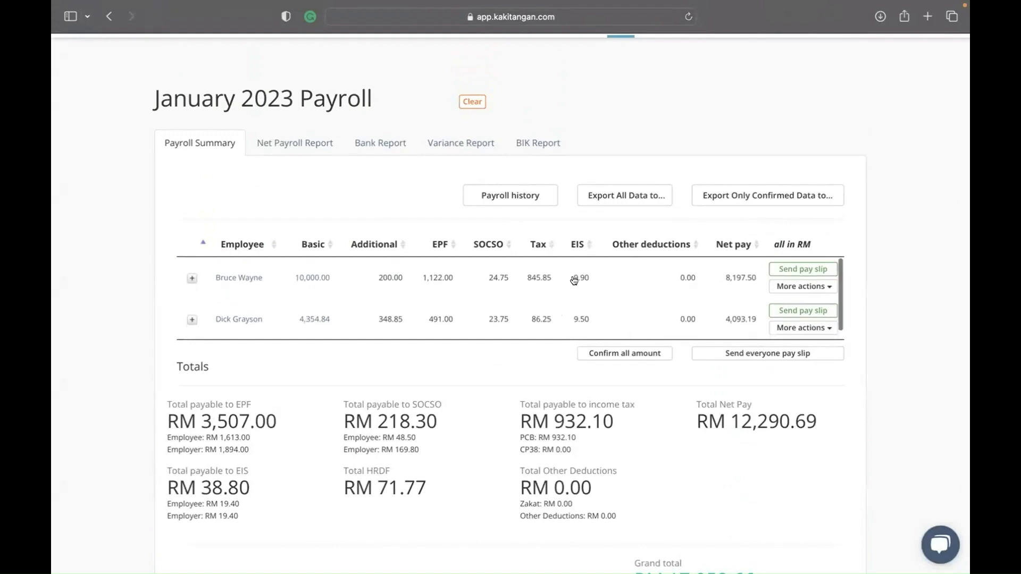
{"action": "scroll", "coordinate": [651, 150], "scroll_direction": "up", "scroll_amount": 2}
{"action": "left_click", "coordinate": [620, 59]}
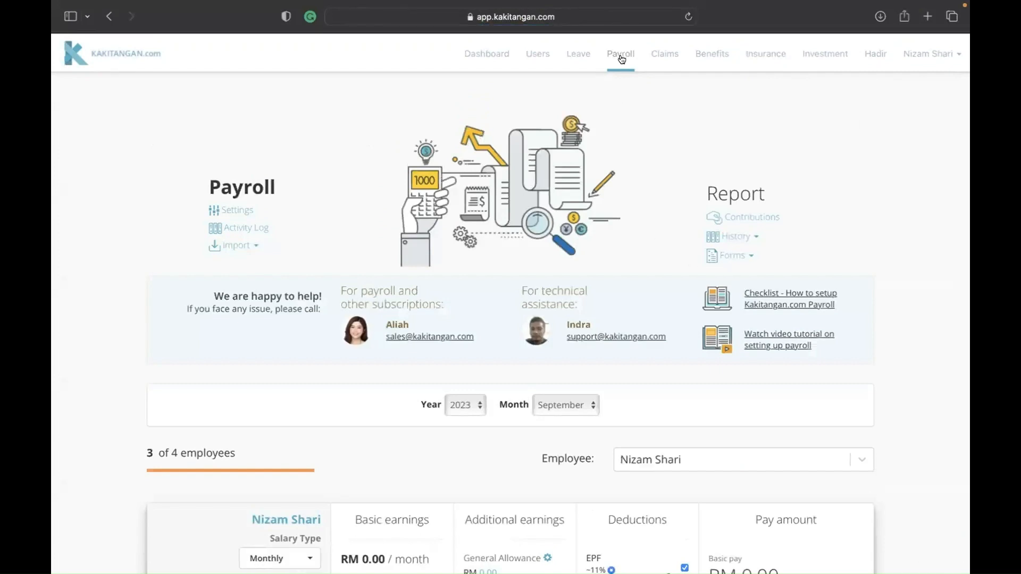
{"action": "left_click", "coordinate": [731, 257]}
{"action": "left_click", "coordinate": [737, 284]}
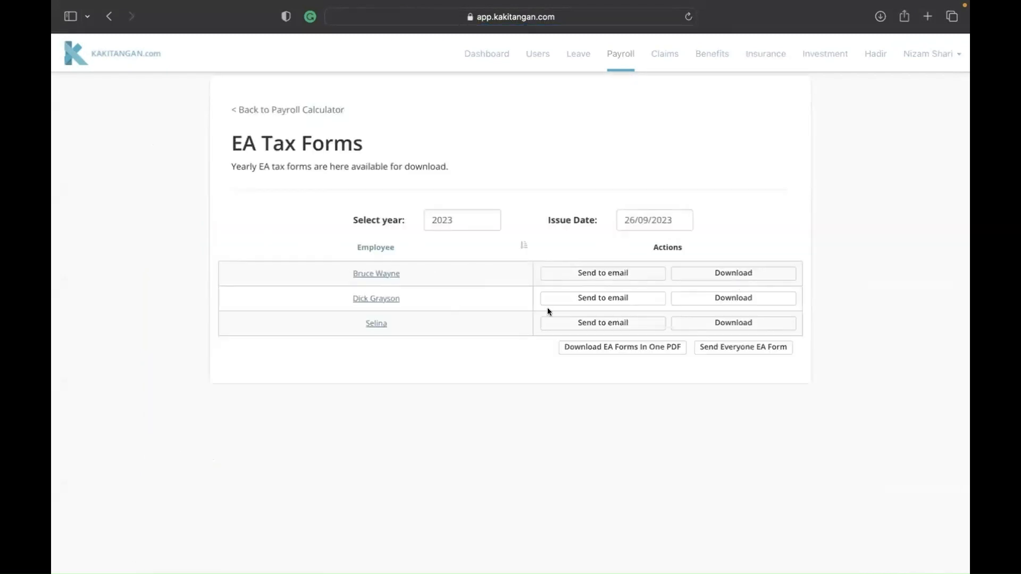
Download the 2023 EA form of the first listed employee and open the downloaded PDF
{"action": "left_click", "coordinate": [742, 275]}
{"action": "mouse_move", "coordinate": [867, 573]}
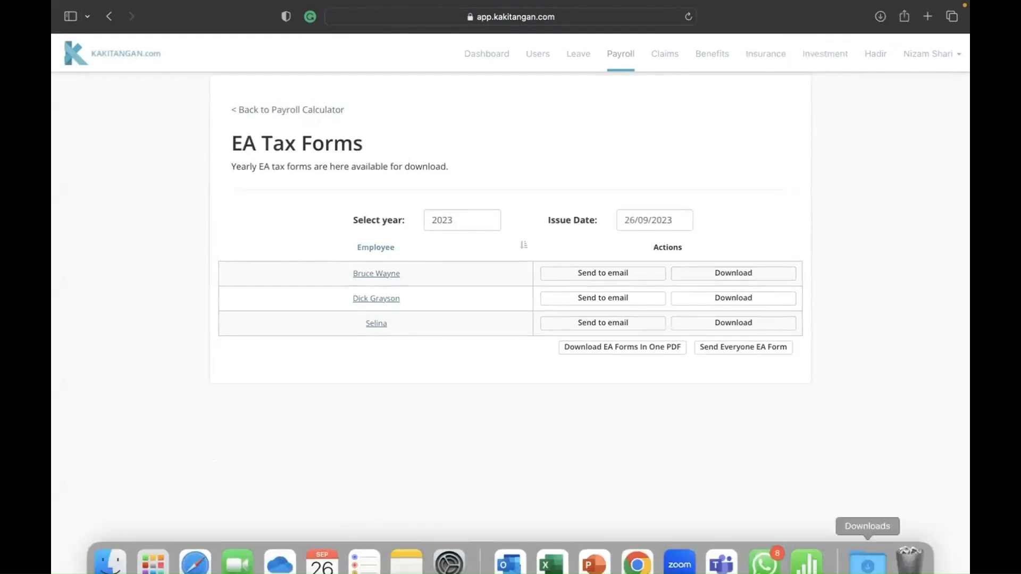
{"action": "left_click", "coordinate": [873, 543]}
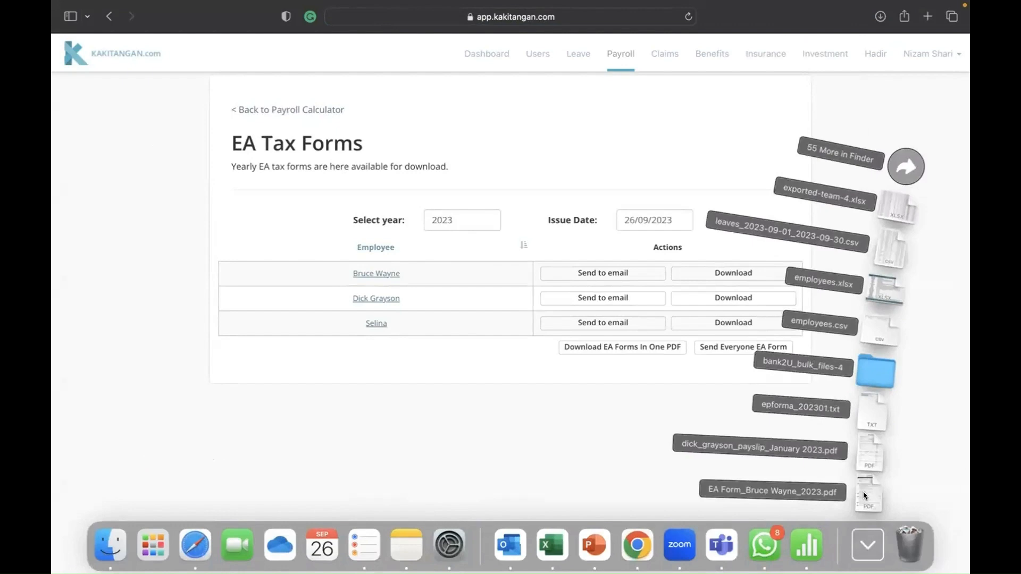
{"action": "left_click", "coordinate": [863, 491]}
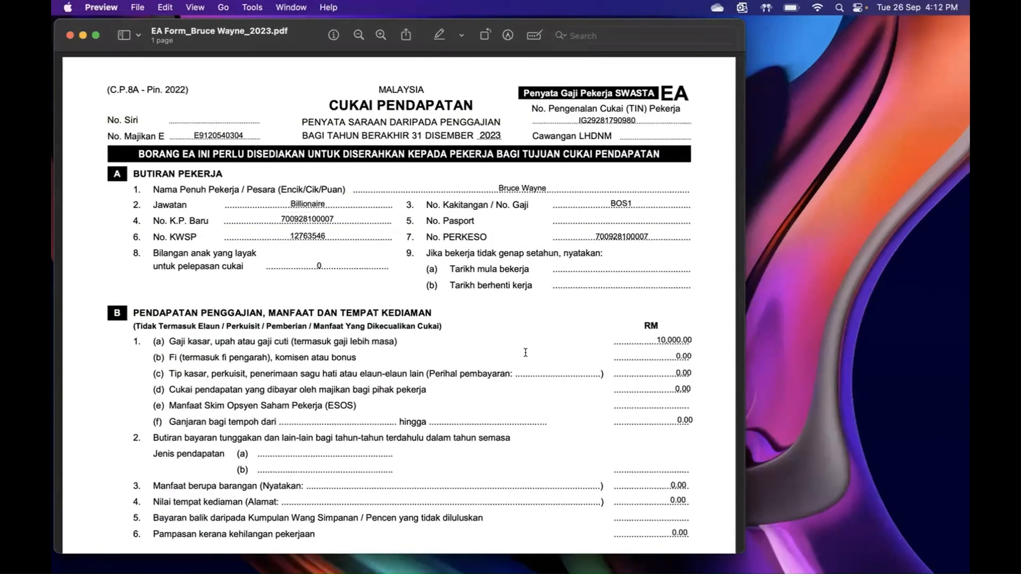
Examine the EA form's income, deduction and contribution sections, close it, and switch back to Safari
{"action": "scroll", "coordinate": [526, 353], "scroll_direction": "down", "scroll_amount": 5}
{"action": "scroll", "coordinate": [628, 426], "scroll_direction": "down", "scroll_amount": 7}
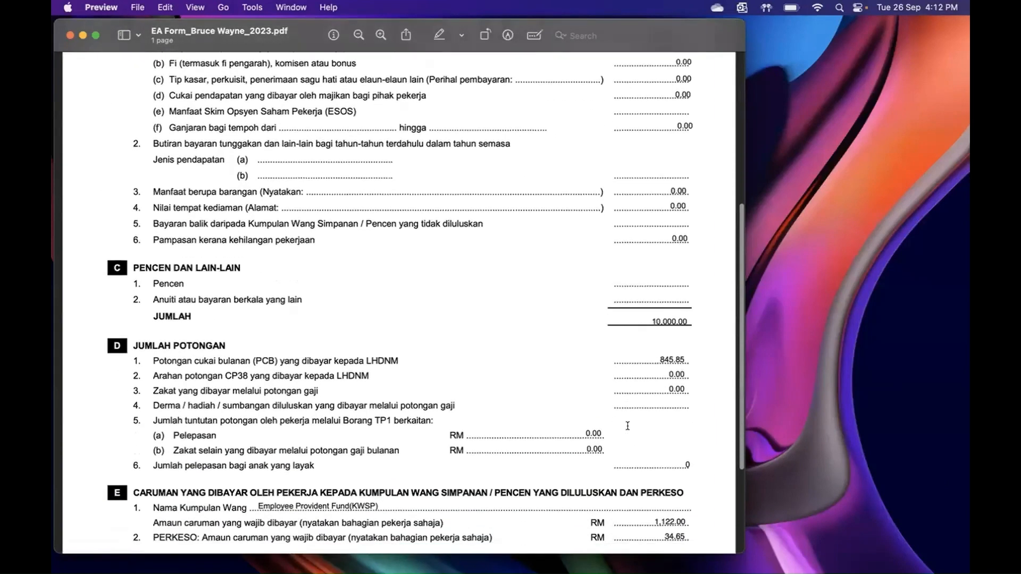
{"action": "scroll", "coordinate": [627, 426], "scroll_direction": "down", "scroll_amount": 5}
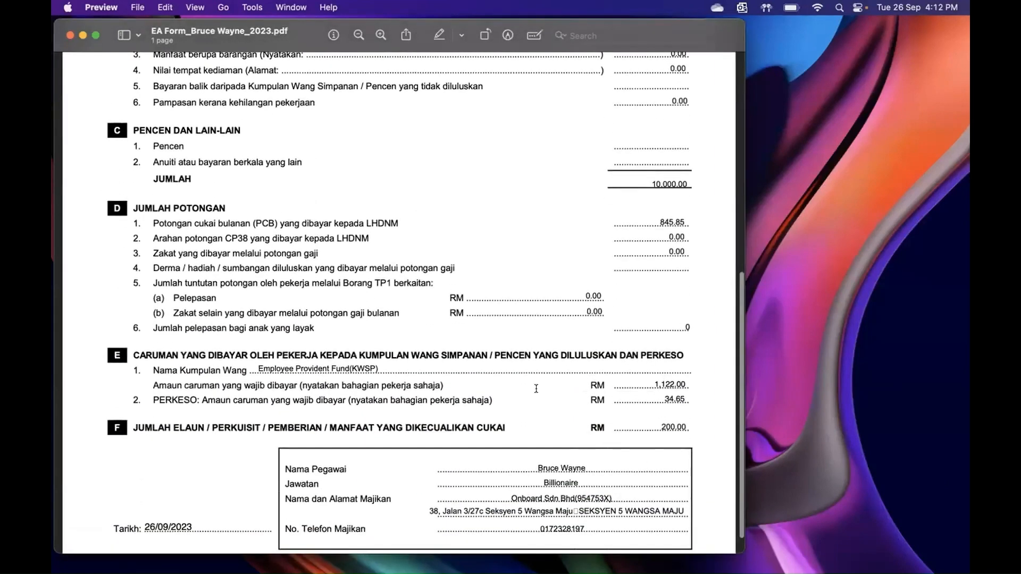
{"action": "scroll", "coordinate": [537, 388], "scroll_direction": "up", "scroll_amount": 16}
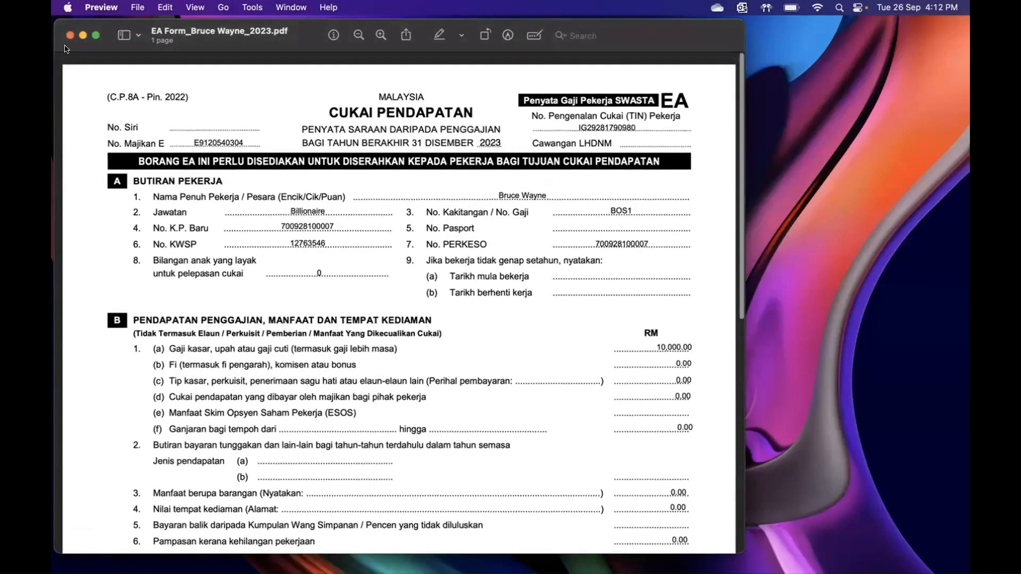
{"action": "left_click", "coordinate": [69, 35]}
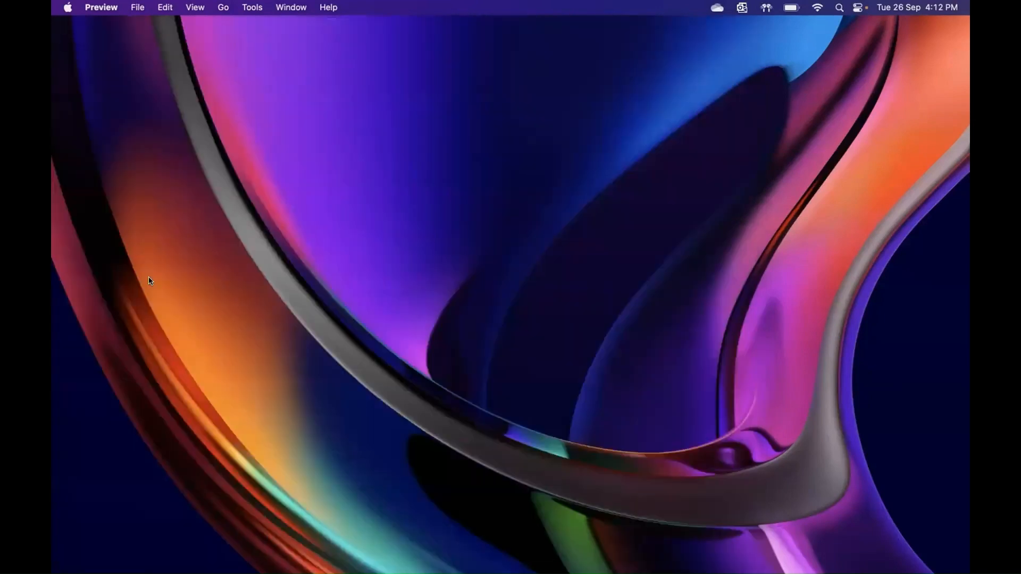
{"action": "left_click", "coordinate": [187, 549]}
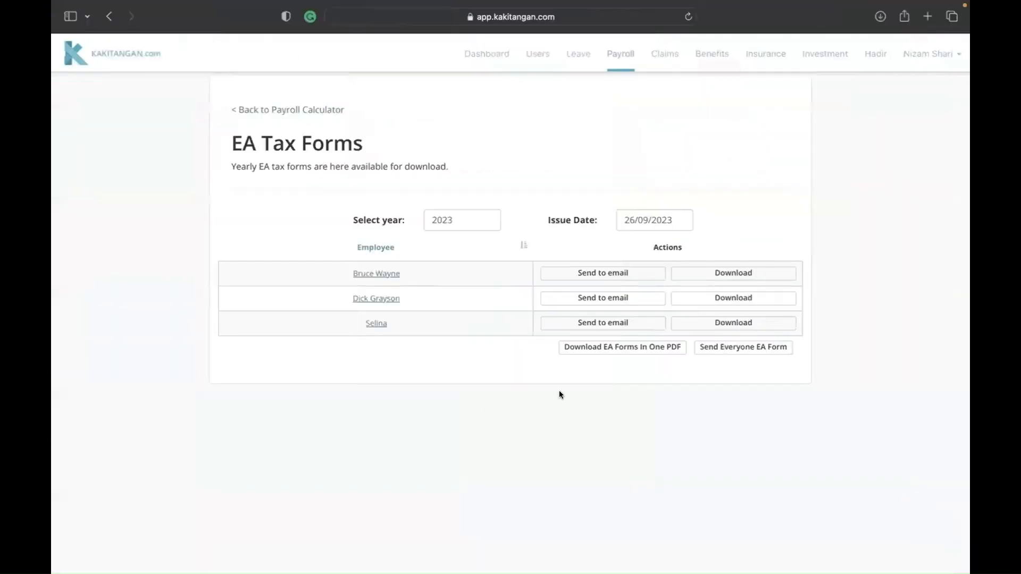
From the payroll calculator, examine how the February 2023 pro-rated salary on RM 3,000.00 basic is derived, as formula and numbers, and return
{"action": "left_click", "coordinate": [331, 110]}
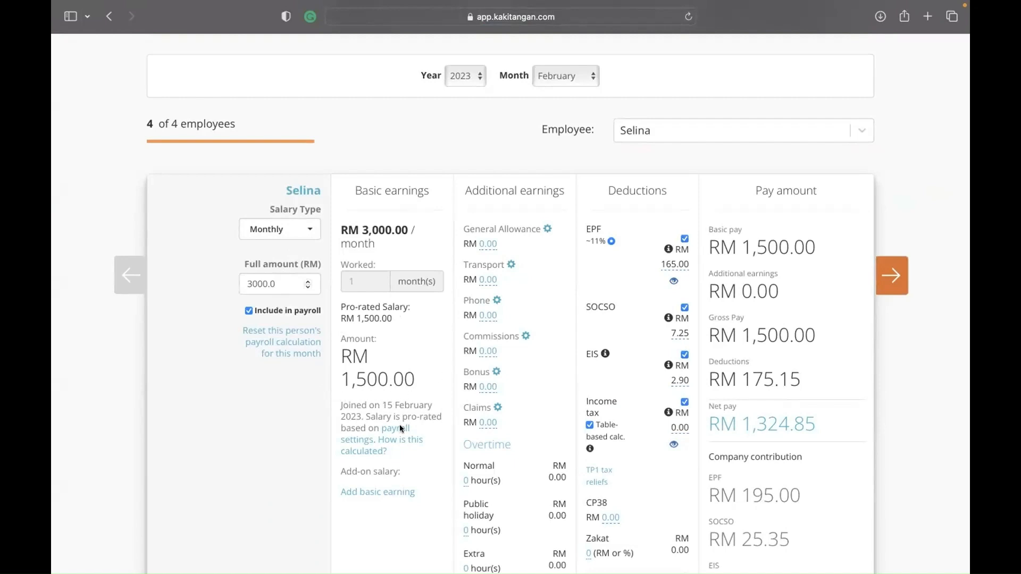
{"action": "left_click", "coordinate": [402, 444]}
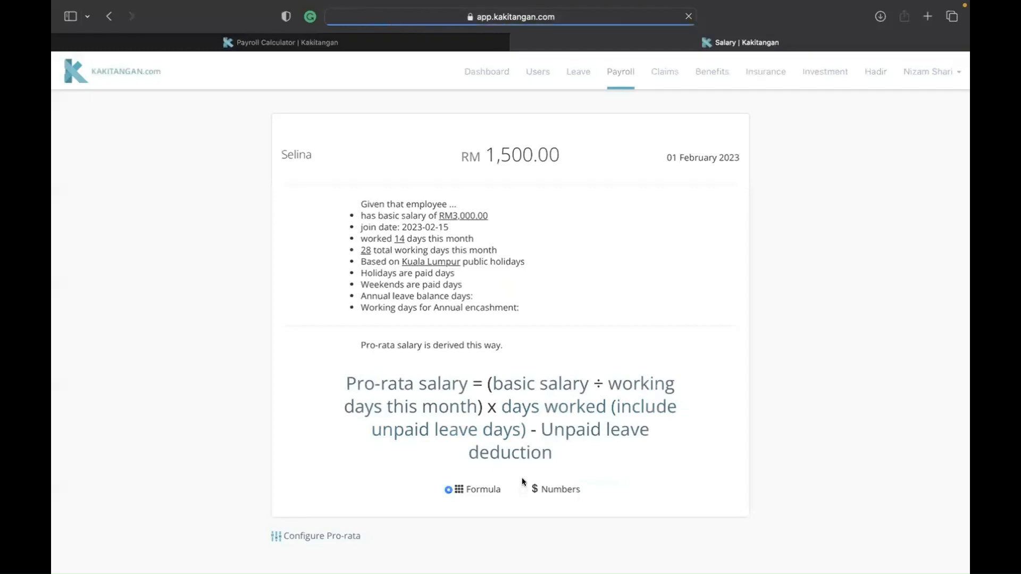
{"action": "left_click", "coordinate": [524, 490]}
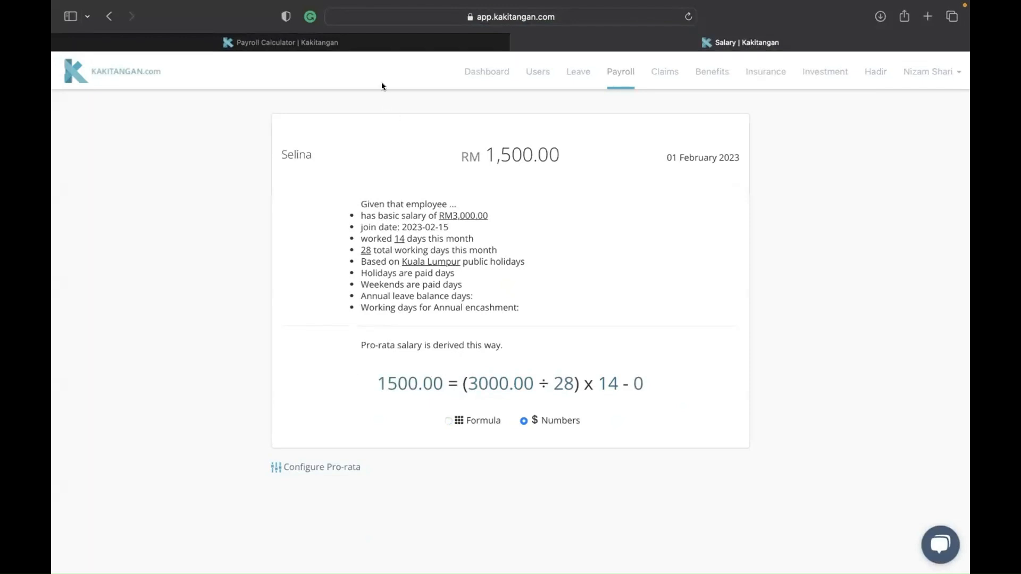
{"action": "left_click", "coordinate": [282, 42]}
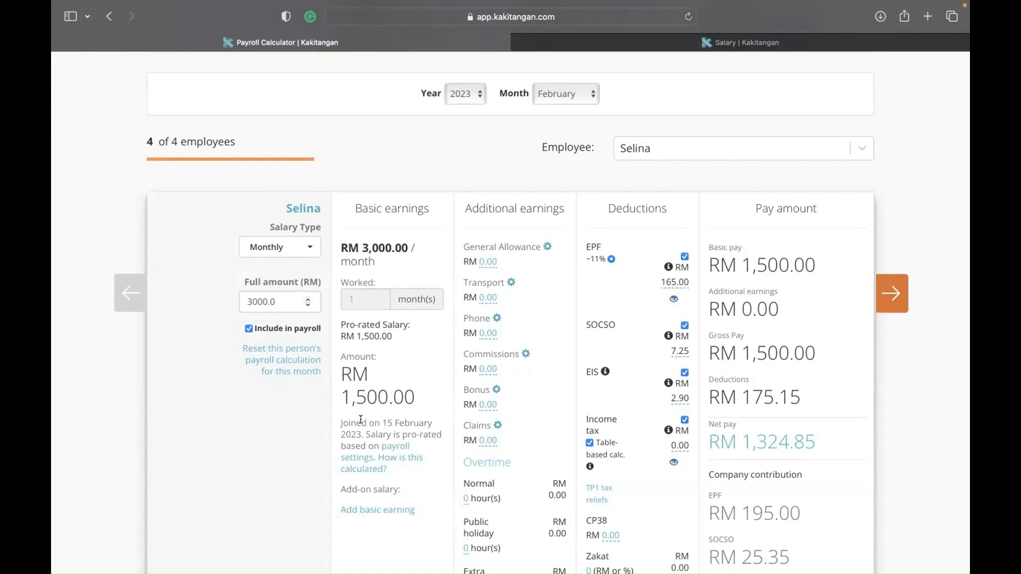
Open the payroll report and review the summary and the Net Payroll, Bank, Variance and BIK reports for September 2023
{"action": "scroll", "coordinate": [417, 393], "scroll_direction": "down", "scroll_amount": 5}
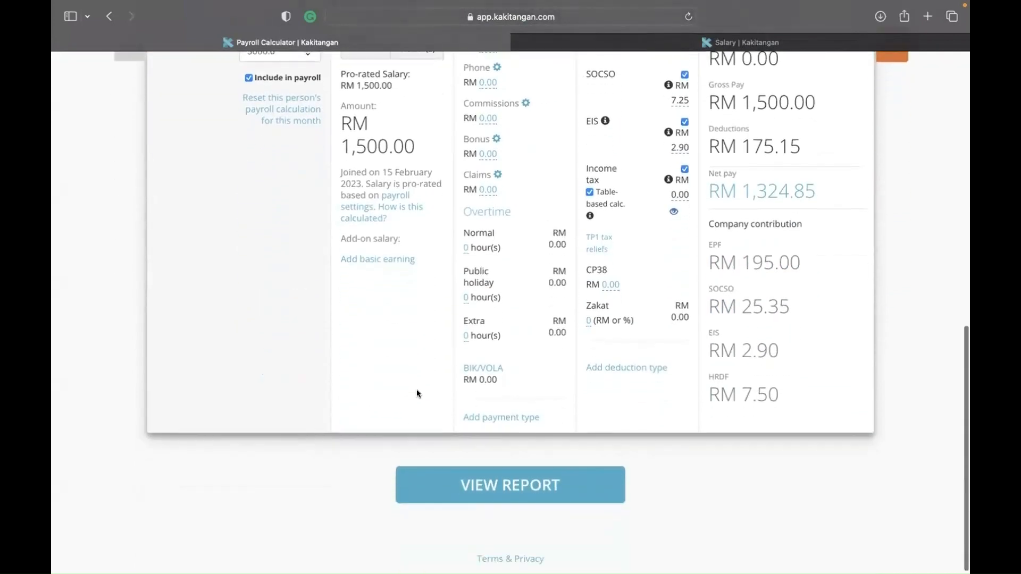
{"action": "left_click", "coordinate": [468, 485]}
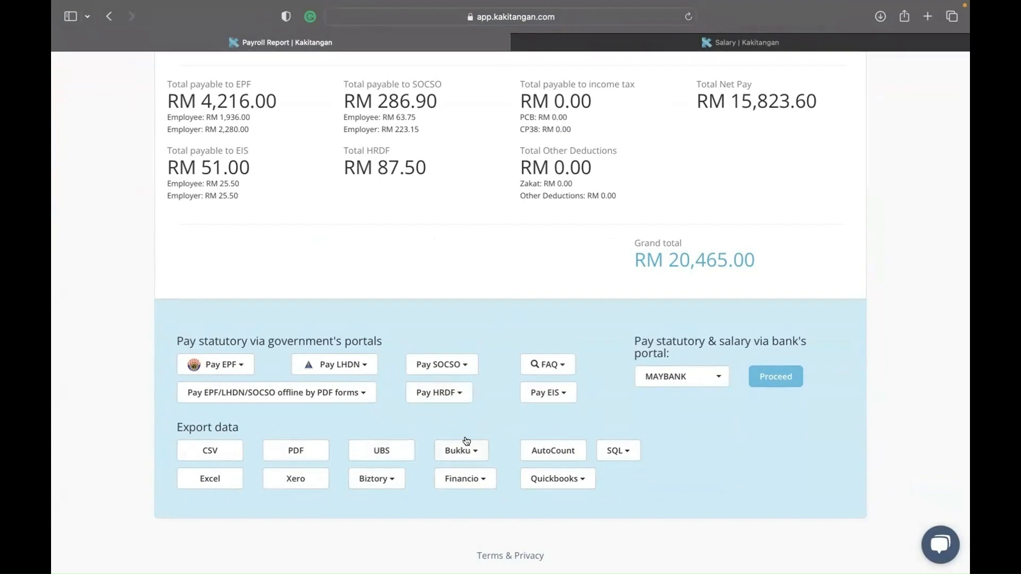
{"action": "scroll", "coordinate": [466, 442], "scroll_direction": "up", "scroll_amount": 5}
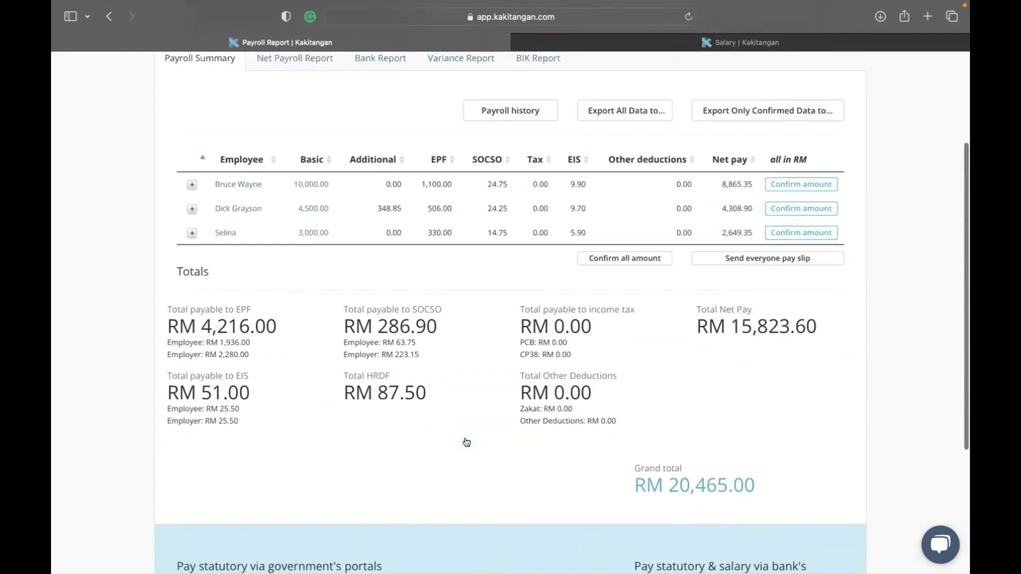
{"action": "left_click", "coordinate": [299, 196]}
{"action": "scroll", "coordinate": [387, 305], "scroll_direction": "down", "scroll_amount": 2}
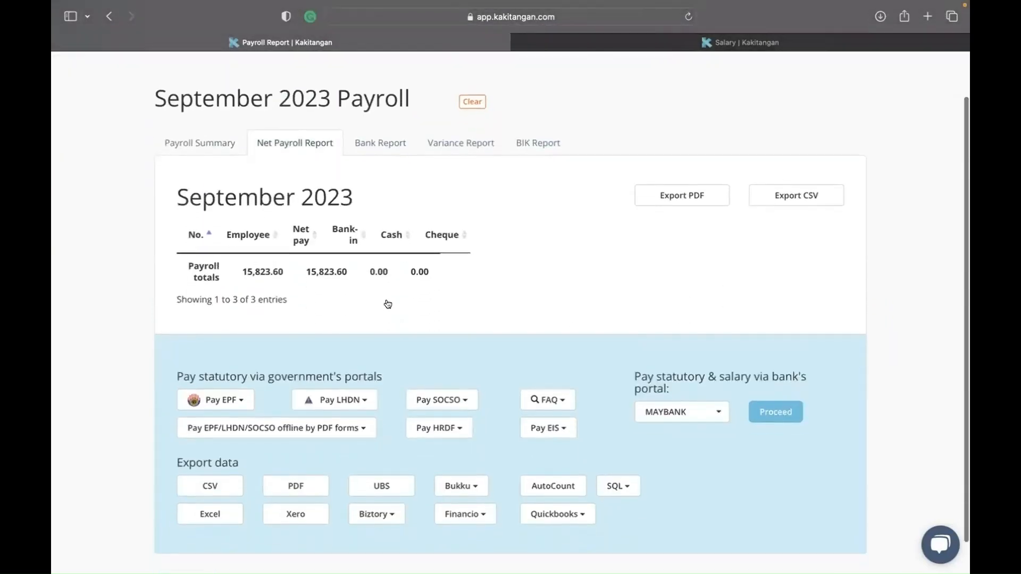
{"action": "left_click", "coordinate": [390, 142]}
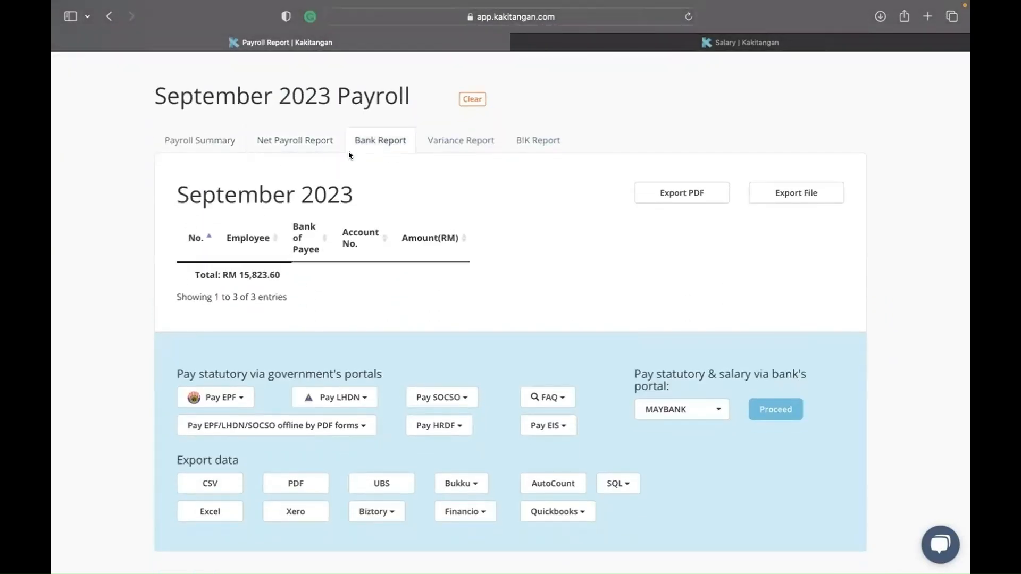
{"action": "left_click", "coordinate": [437, 140]}
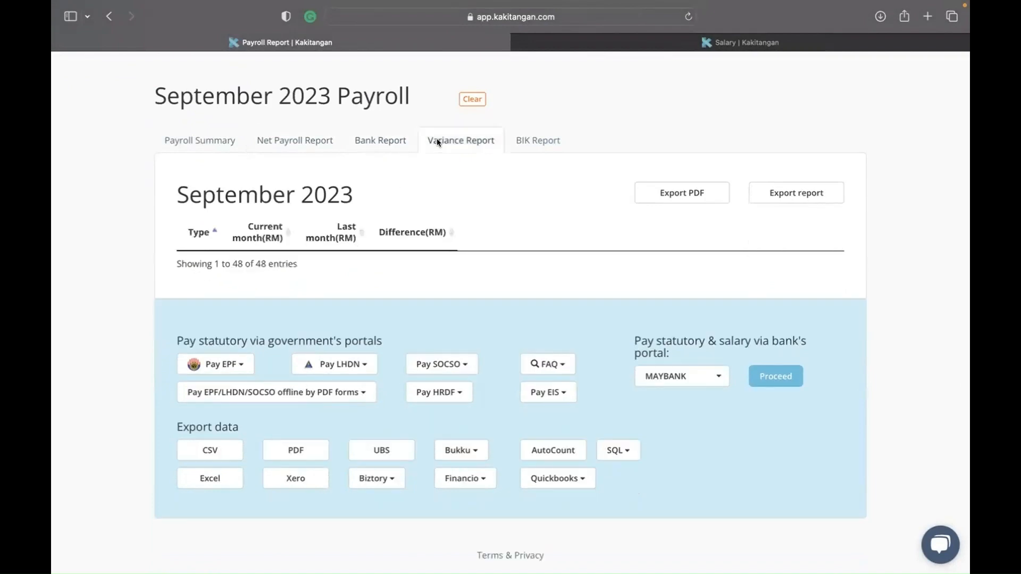
{"action": "left_click", "coordinate": [544, 142]}
{"action": "scroll", "coordinate": [519, 289], "scroll_direction": "down", "scroll_amount": 2}
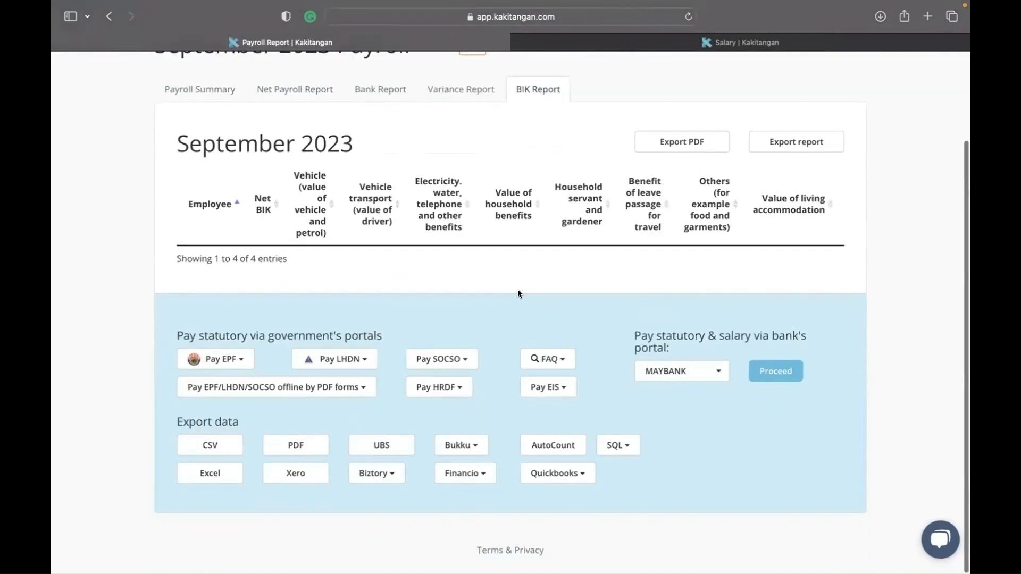
{"action": "scroll", "coordinate": [519, 289], "scroll_direction": "up", "scroll_amount": 4}
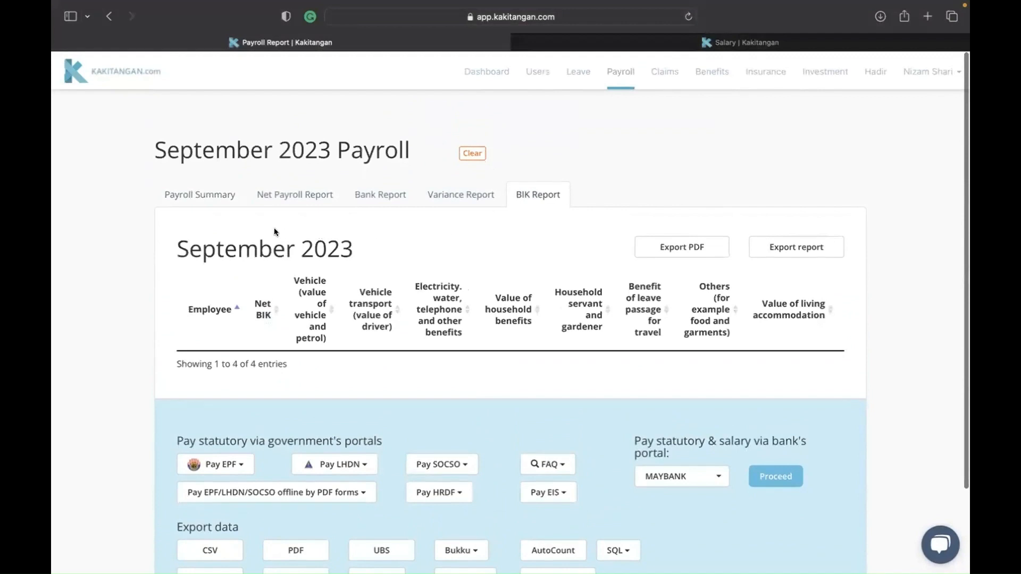
Return to the payroll calculator and set the payroll month to February 2023
{"action": "left_click", "coordinate": [621, 72]}
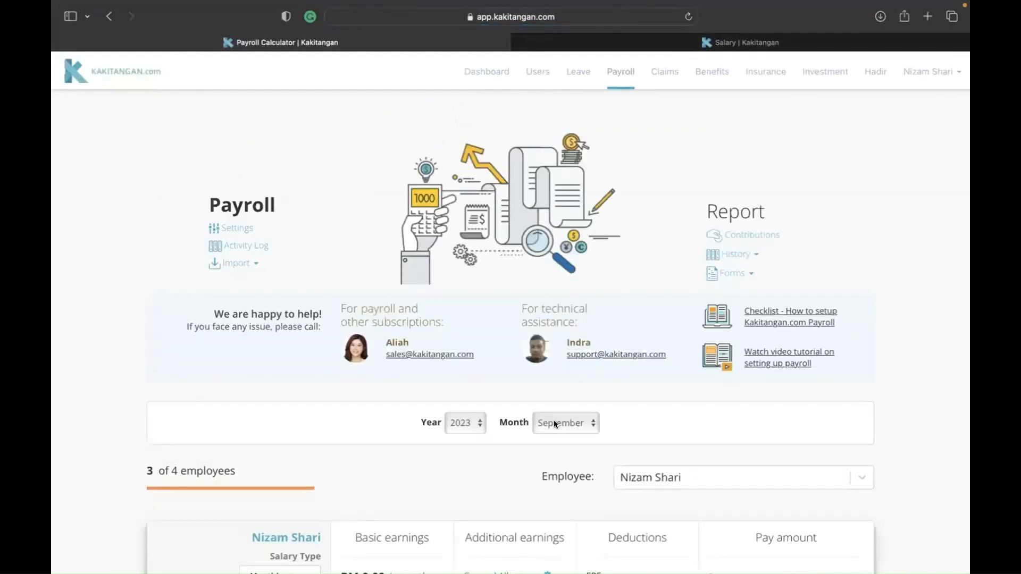
{"action": "left_click", "coordinate": [554, 420]}
{"action": "left_click", "coordinate": [558, 317]}
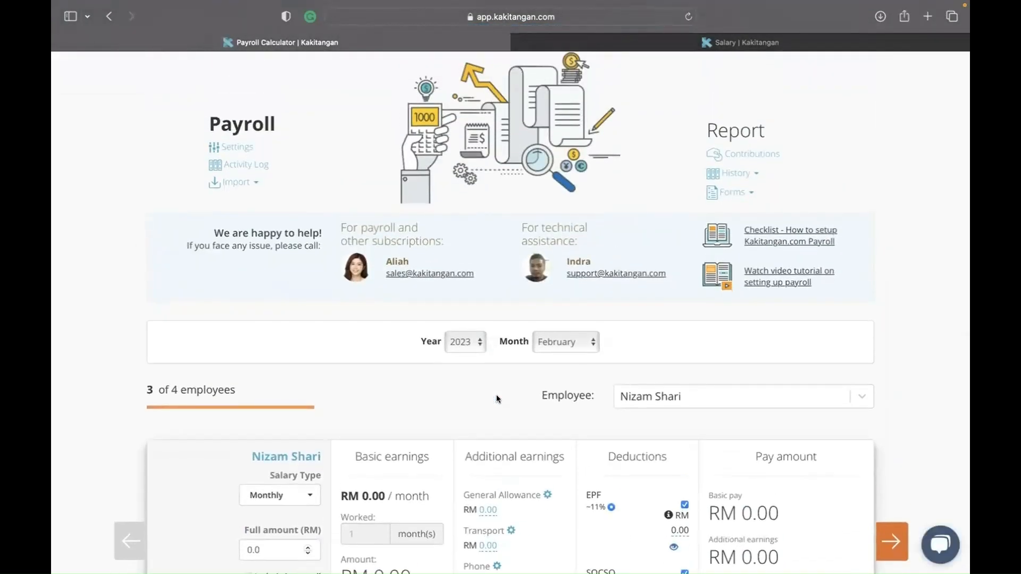
Open the contributions report and display the EPF contributions for February 2023
{"action": "left_click", "coordinate": [729, 155]}
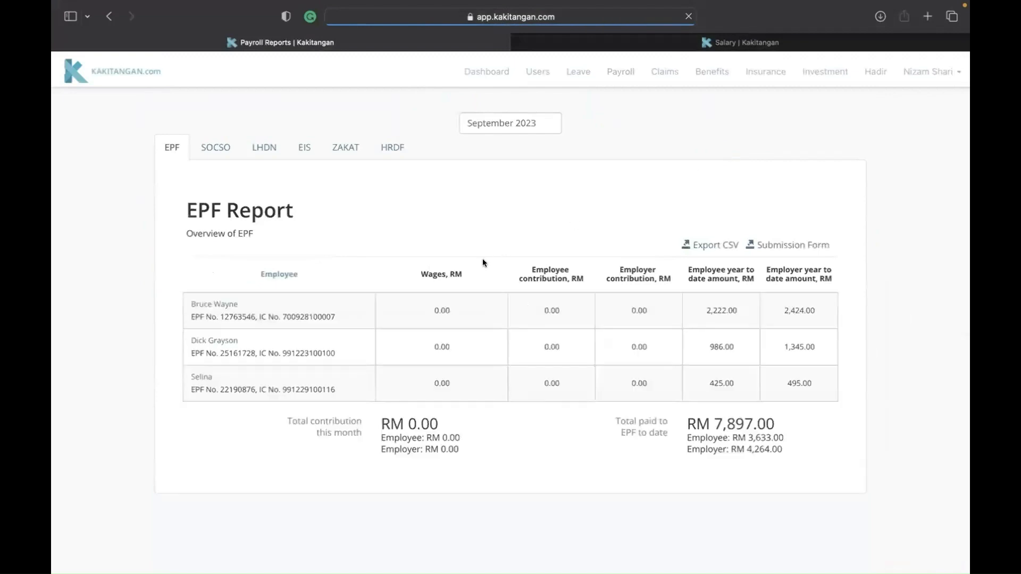
{"action": "left_click", "coordinate": [506, 123]}
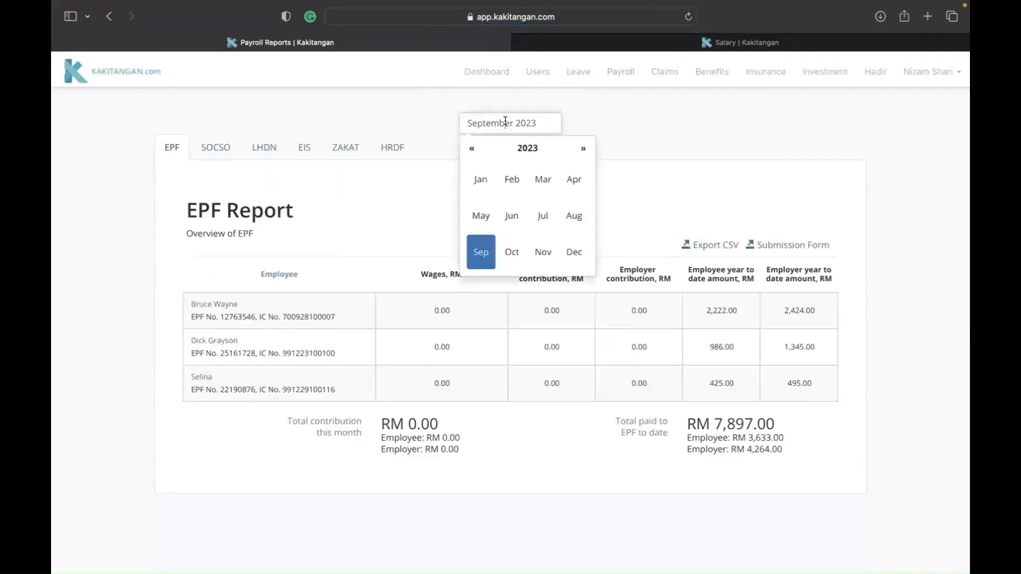
{"action": "left_click", "coordinate": [510, 176]}
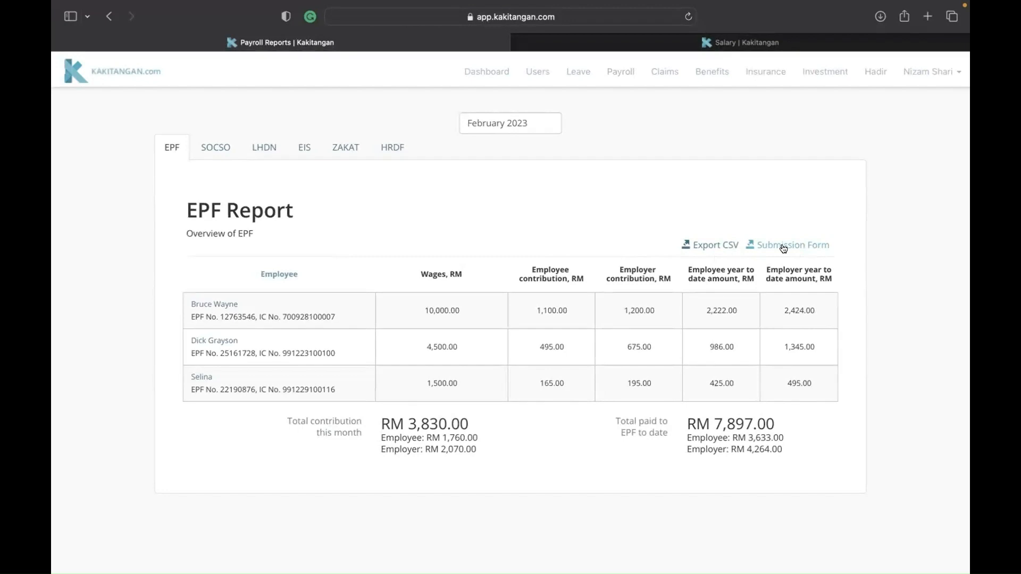
Download the EPF submission form for February 2023, view the Borang A PDF, close it and switch back to Safari
{"action": "left_click", "coordinate": [784, 249]}
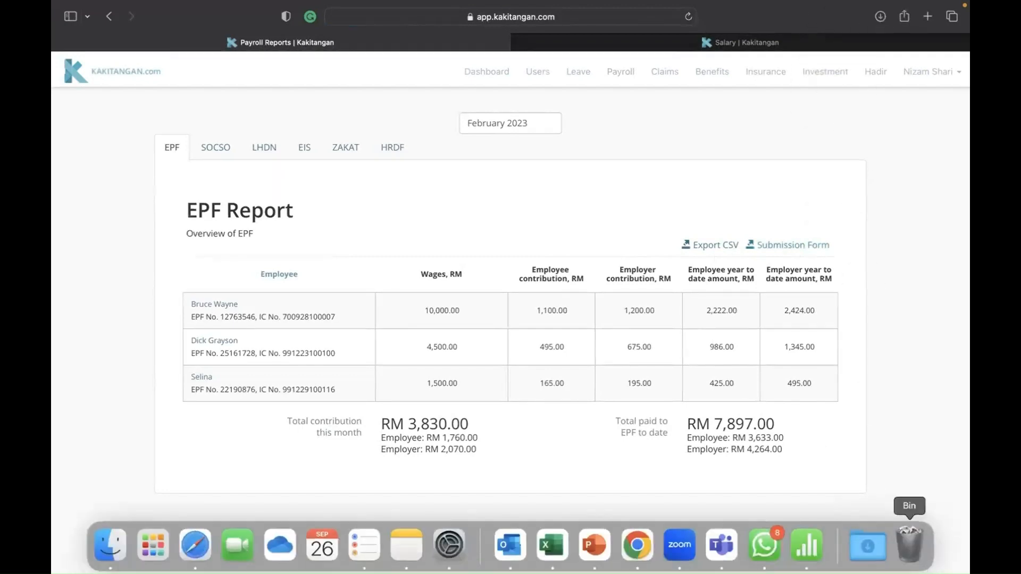
{"action": "left_click", "coordinate": [873, 539]}
{"action": "left_click", "coordinate": [857, 497]}
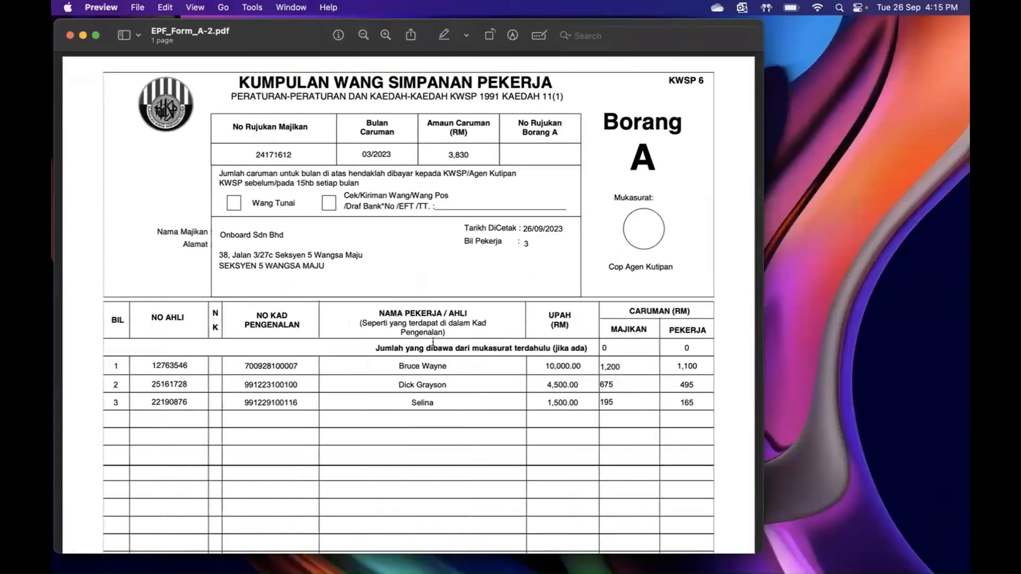
{"action": "left_click", "coordinate": [68, 35]}
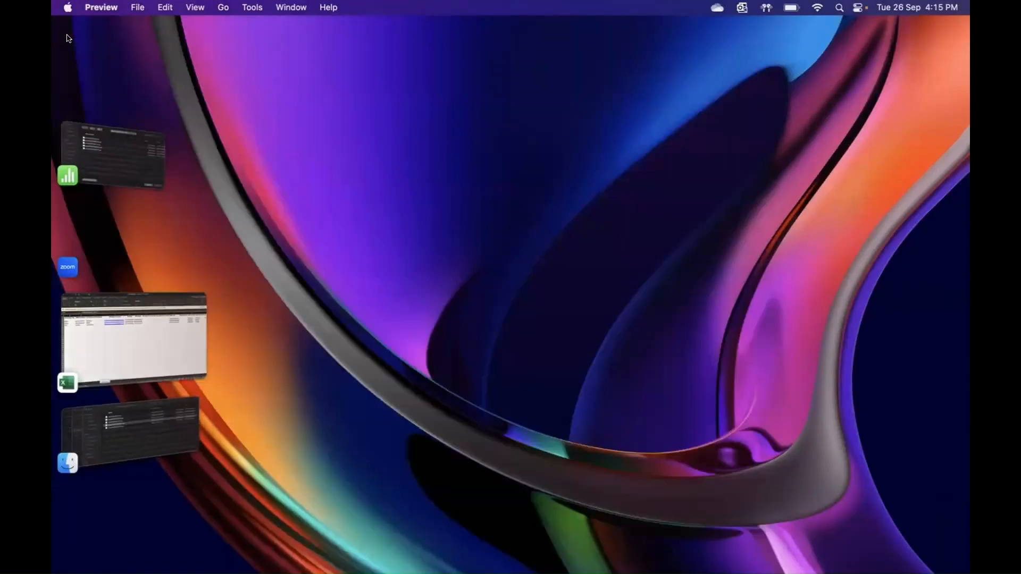
{"action": "mouse_move", "coordinate": [229, 553]}
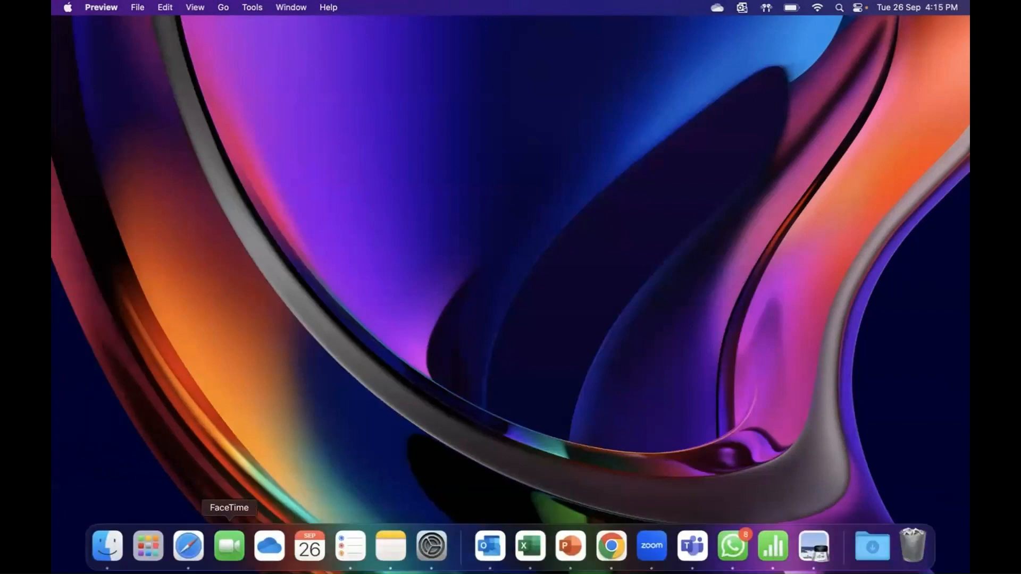
{"action": "left_click", "coordinate": [188, 547]}
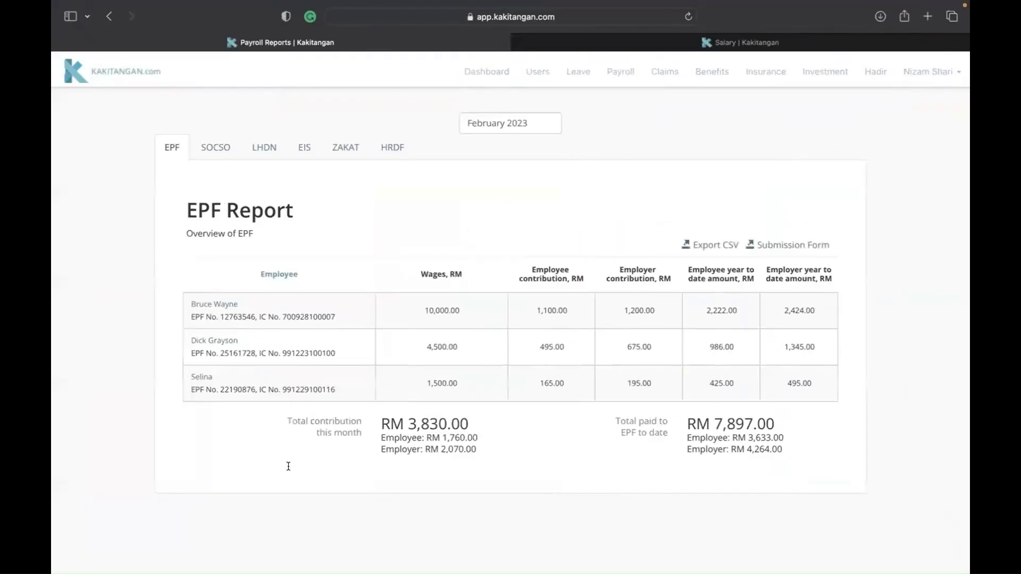
Review the SOCSO, LHDN, EIS, ZAKAT and HRDF contribution reports for February 2023
{"action": "left_click", "coordinate": [222, 144]}
{"action": "left_click", "coordinate": [255, 150]}
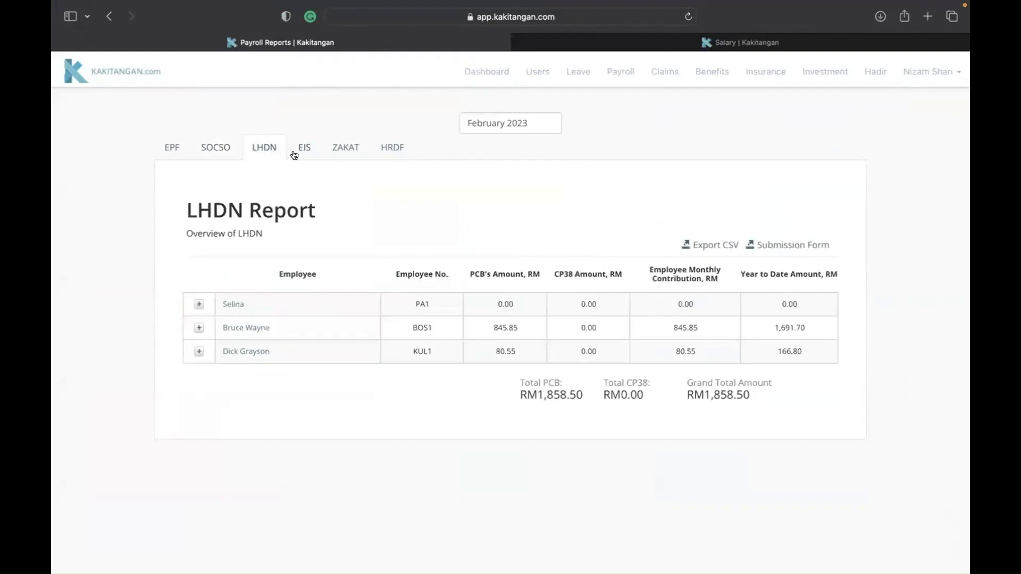
{"action": "left_click", "coordinate": [302, 153]}
{"action": "left_click", "coordinate": [331, 154]}
{"action": "left_click", "coordinate": [388, 152]}
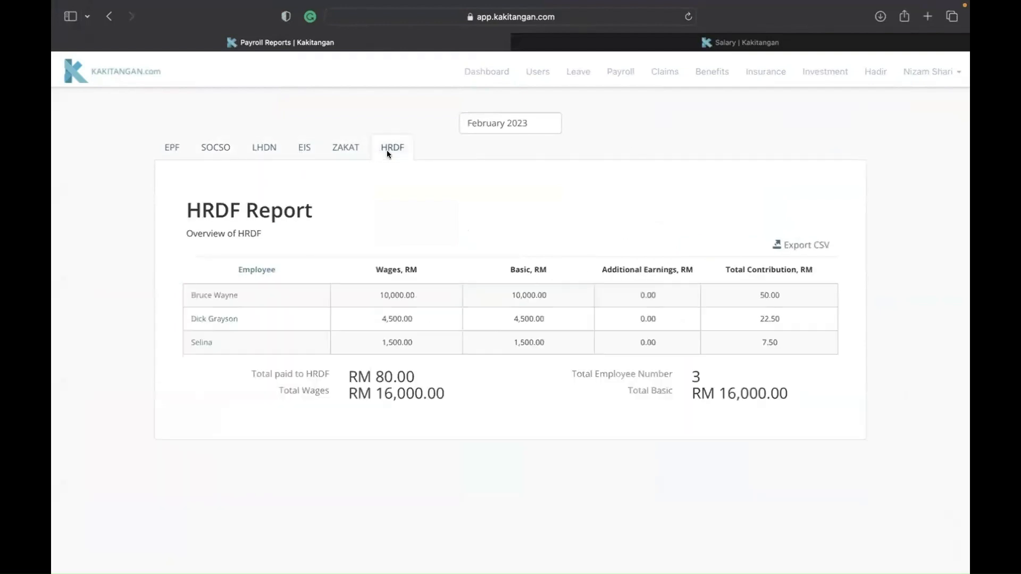
Open the payroll history from the payroll page and display the finalized January 2023 payroll report
{"action": "left_click", "coordinate": [621, 71]}
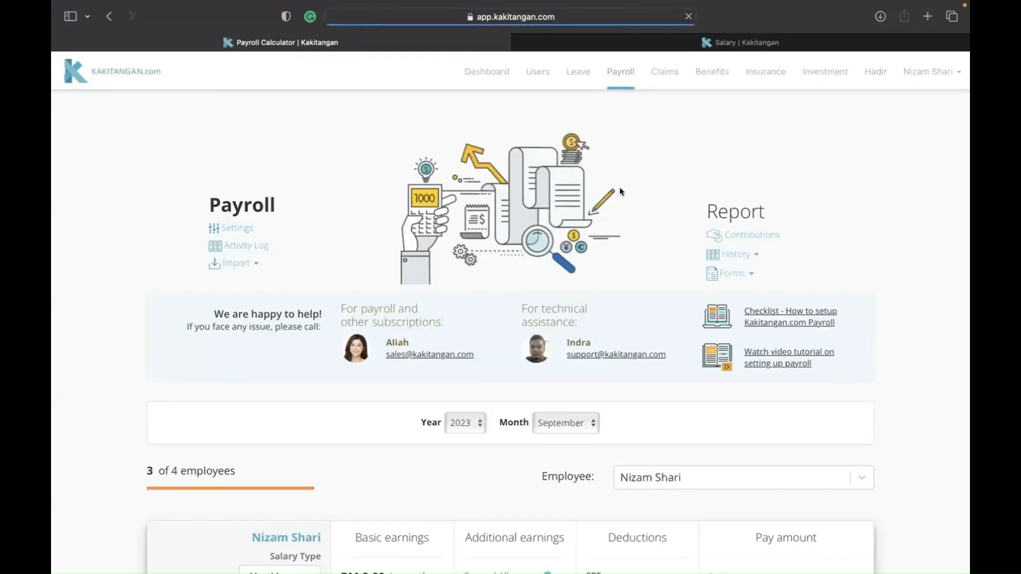
{"action": "left_click", "coordinate": [737, 253]}
{"action": "left_click", "coordinate": [736, 293]}
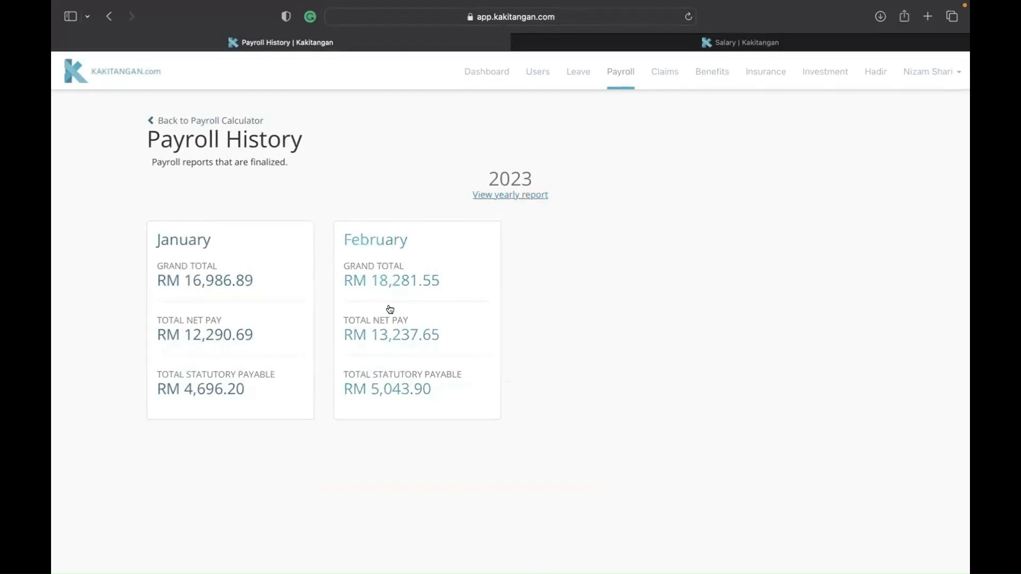
{"action": "left_click", "coordinate": [226, 290]}
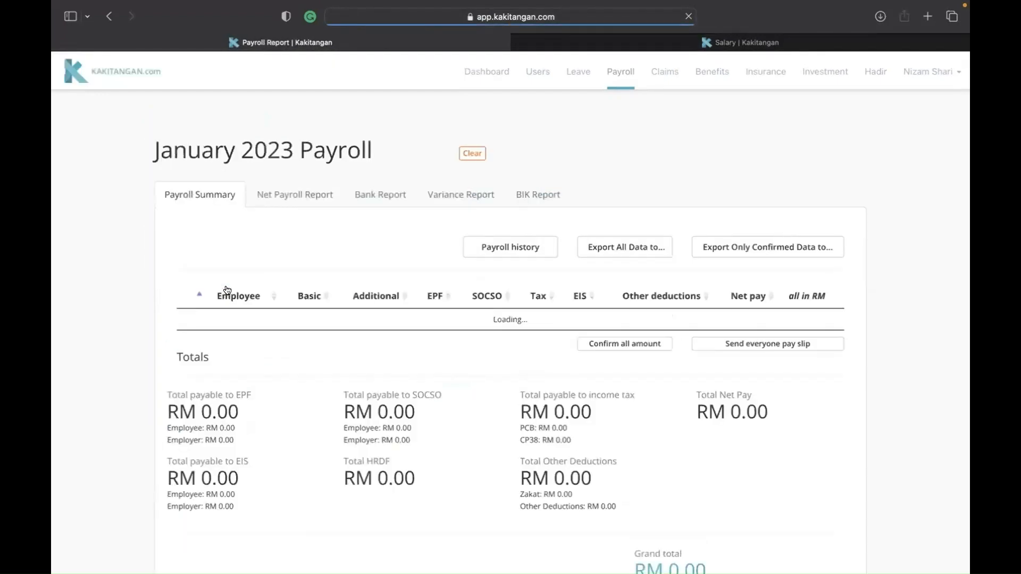